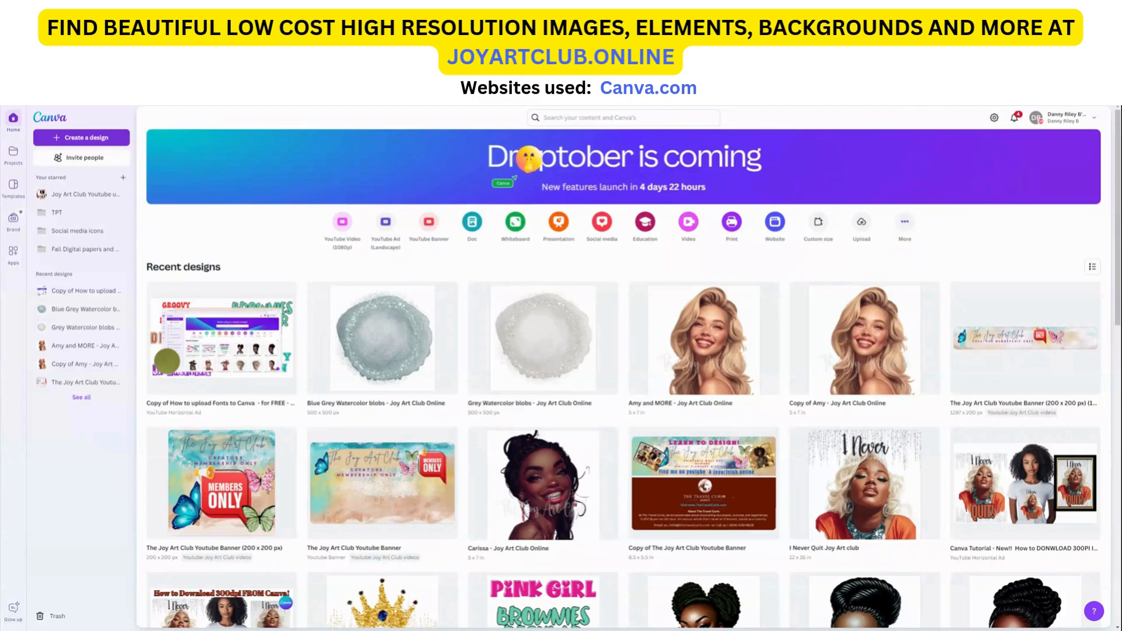
Step: Create a new custom-size design of 1080 × 1080 px using the Instagram Post (Square) option
left_click(84, 139)
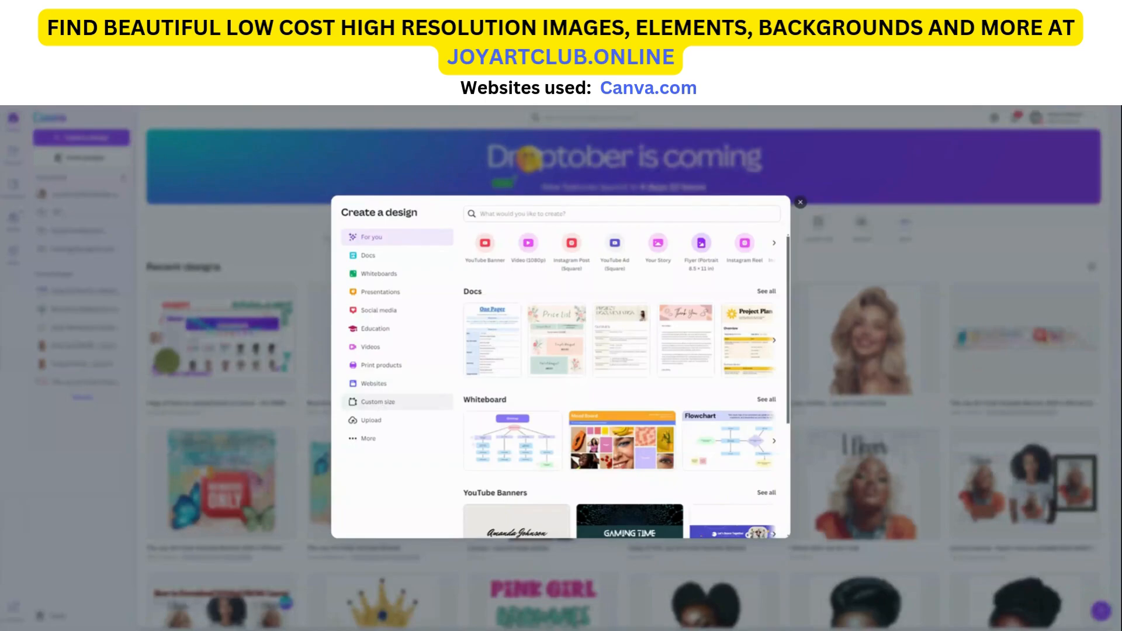
left_click(383, 403)
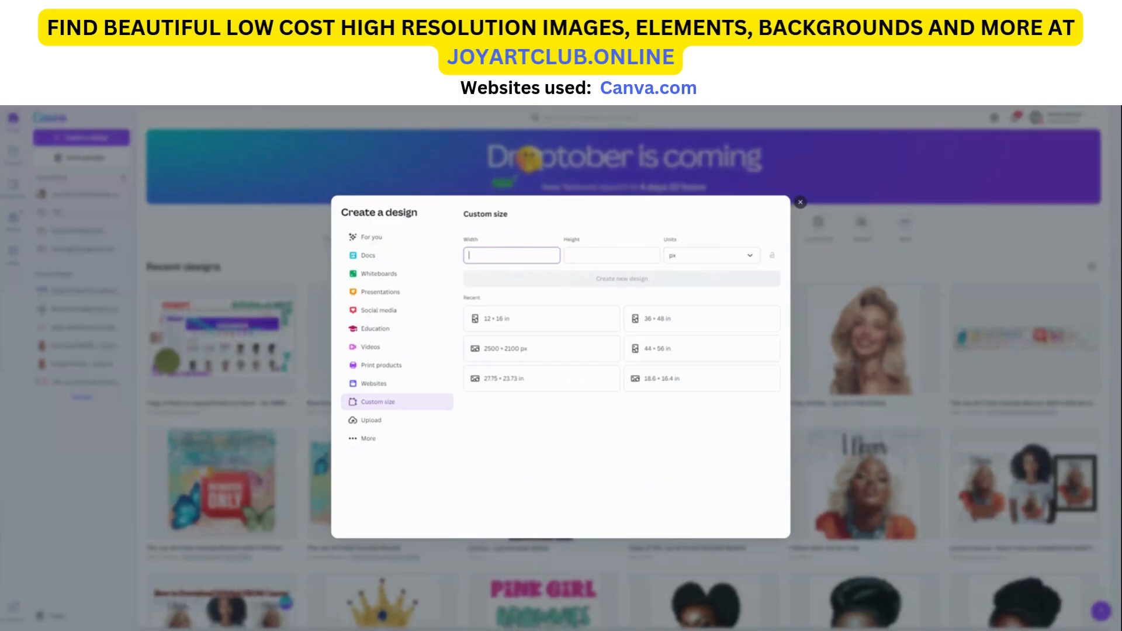
type("1080")
key("Tab")
type("1080")
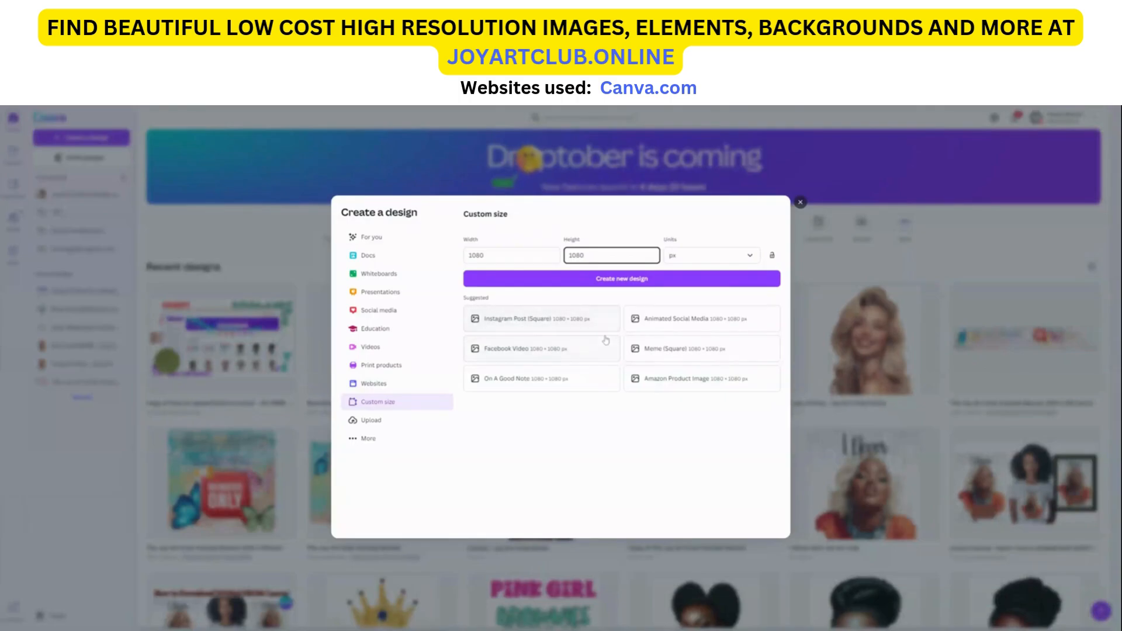
left_click(530, 326)
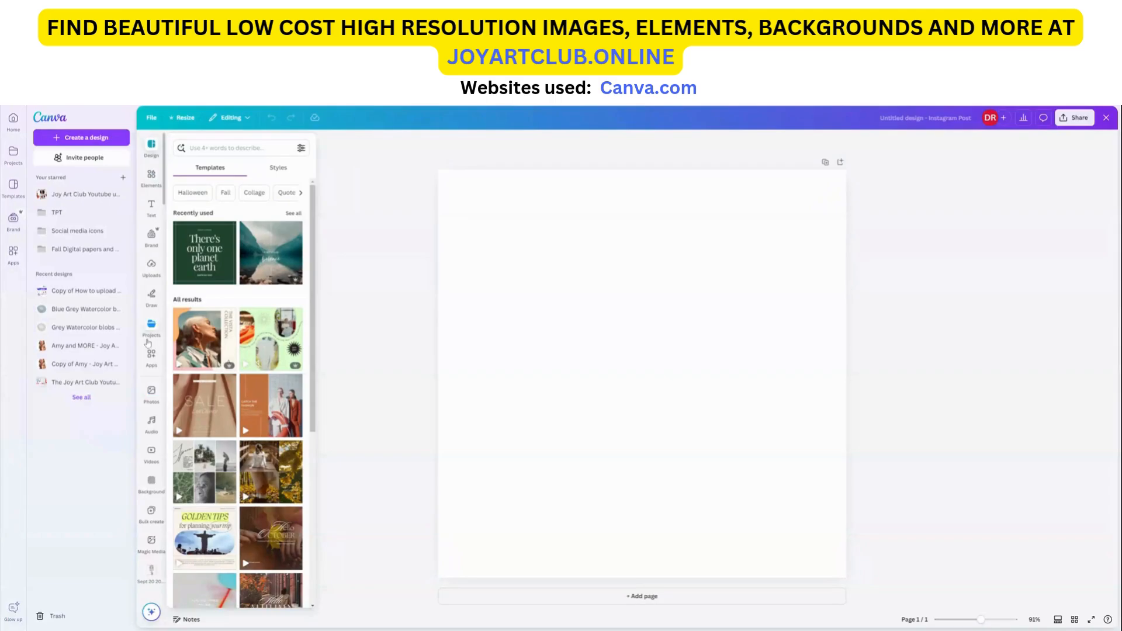
Step: Search the stock photos for chicago
left_click(150, 398)
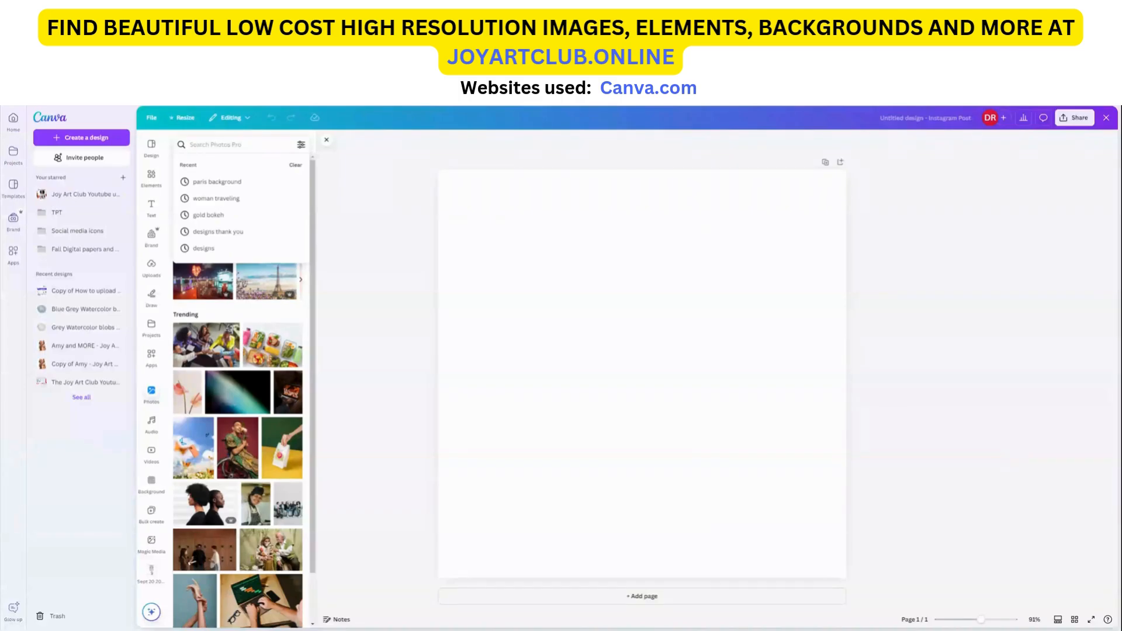
key("Escape")
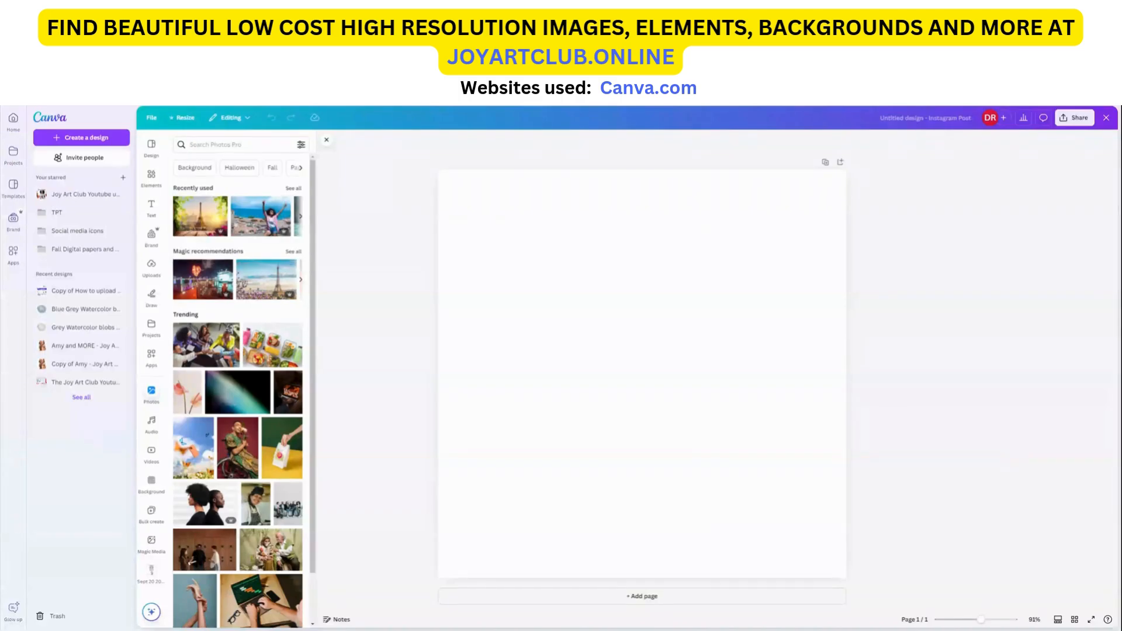
left_click(244, 144)
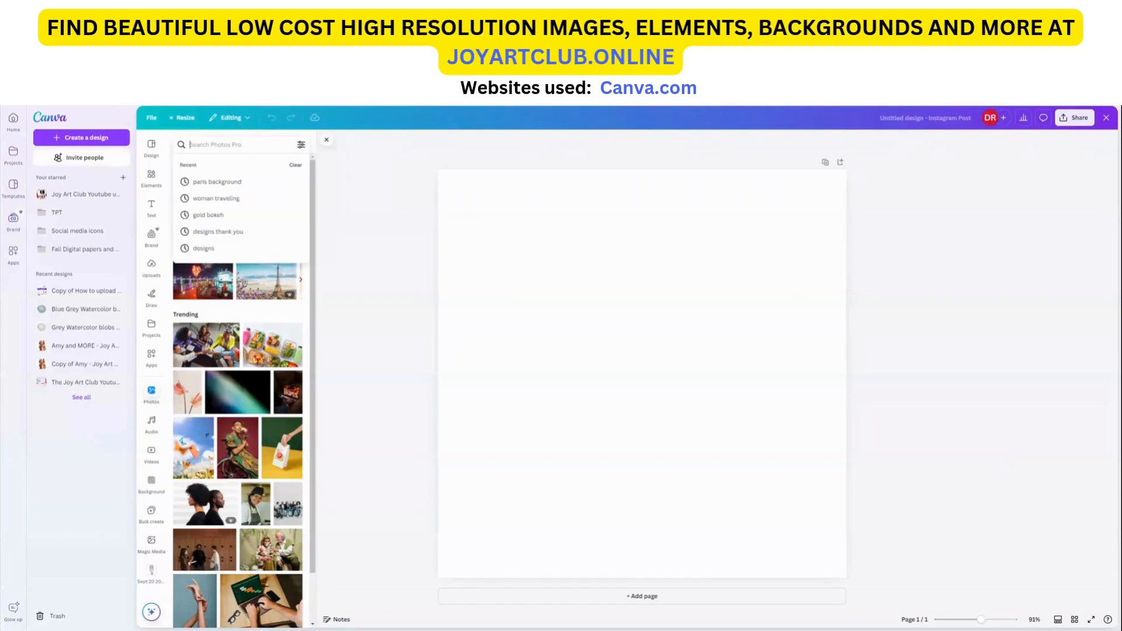
type("chicago")
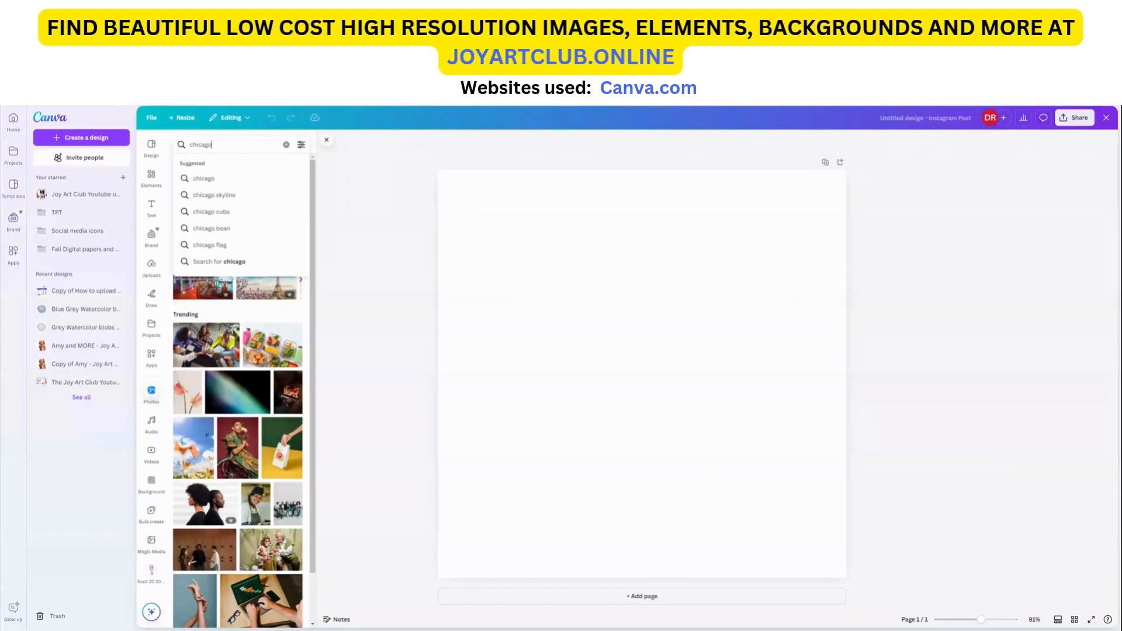
key("Return")
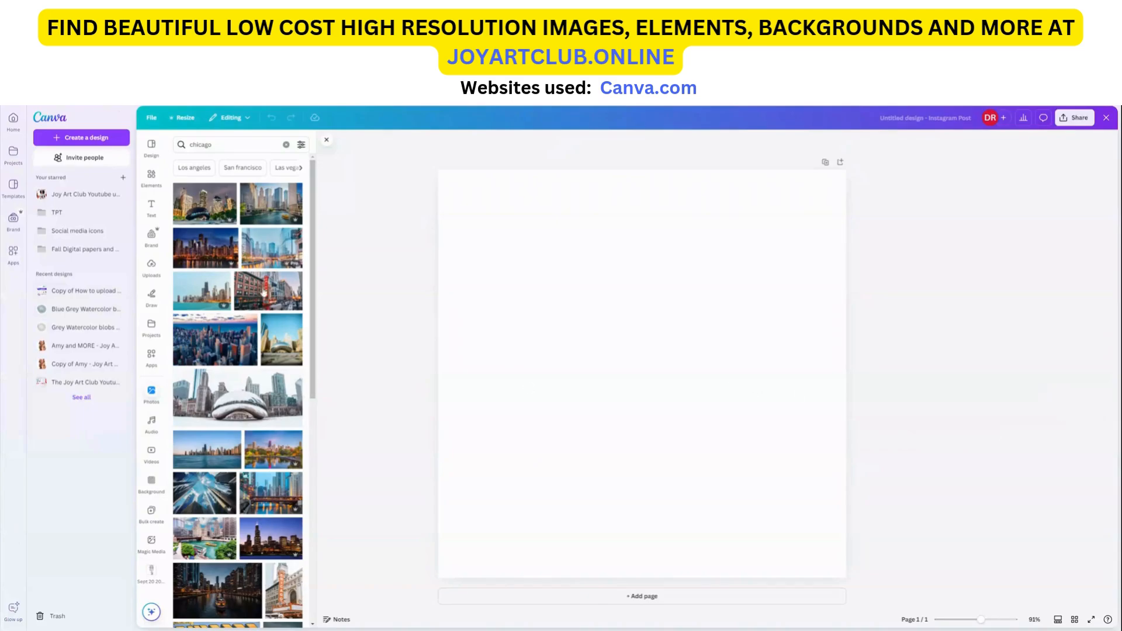
Step: Browse the chicago photo results
scroll(271, 352, "down", 4)
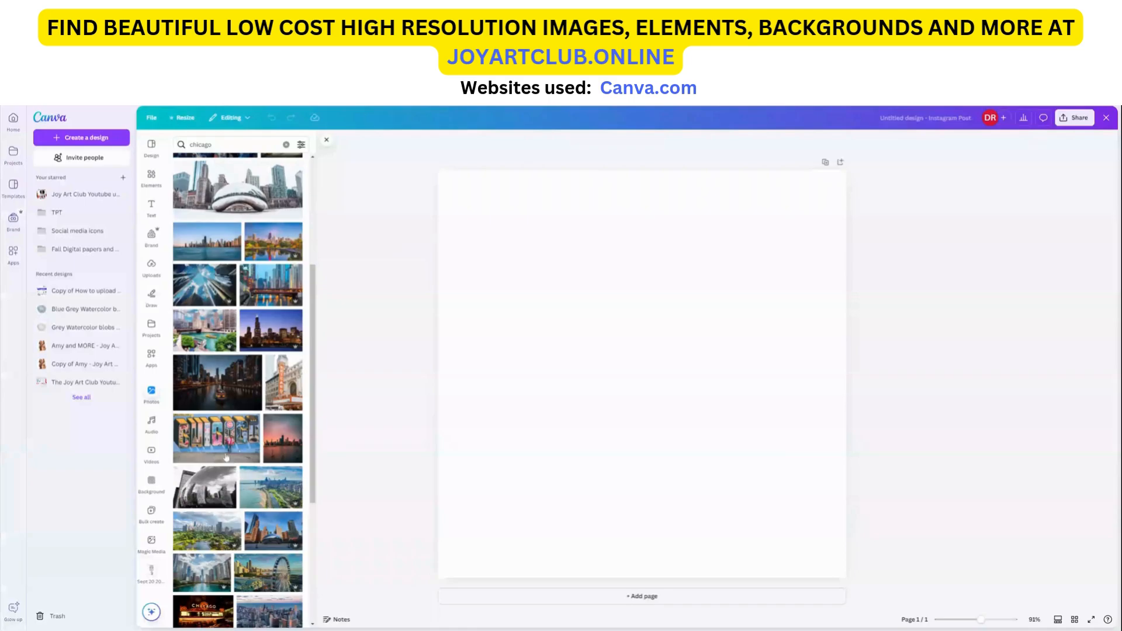
scroll(221, 472, "down", 2)
scroll(247, 481, "down", 1)
scroll(247, 480, "down", 2)
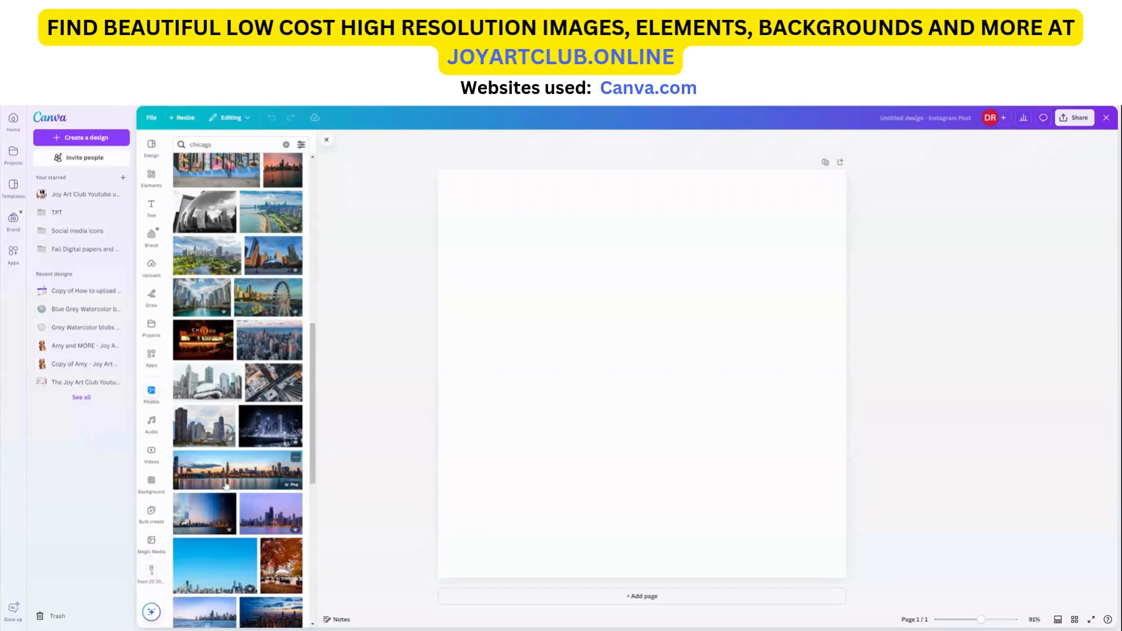
scroll(275, 512, "down", 4)
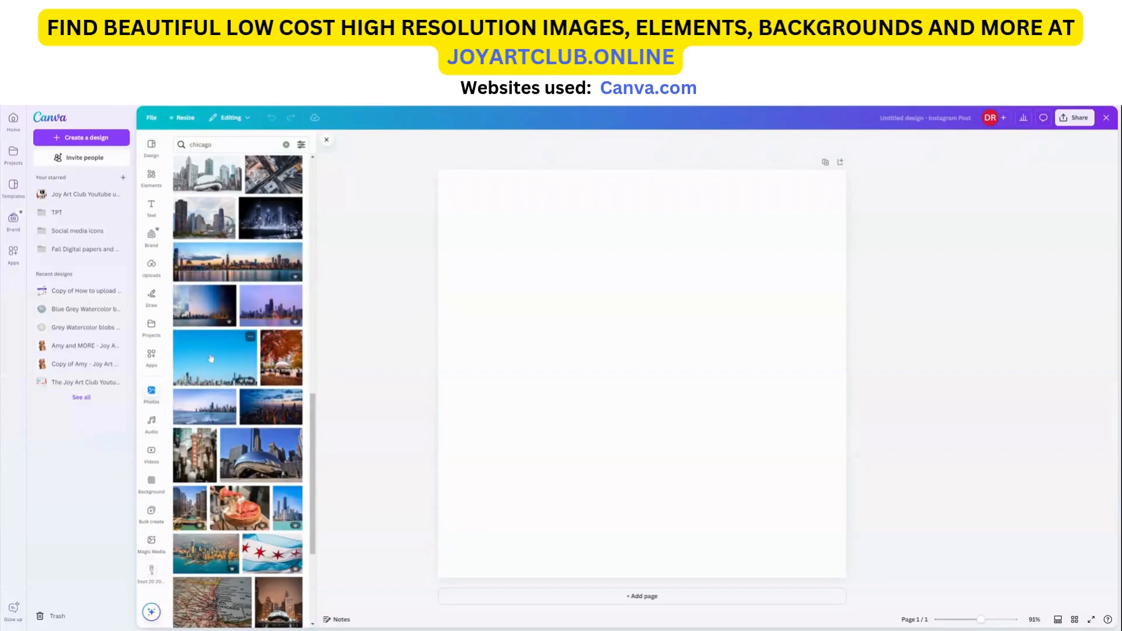
scroll(259, 456, "down", 4)
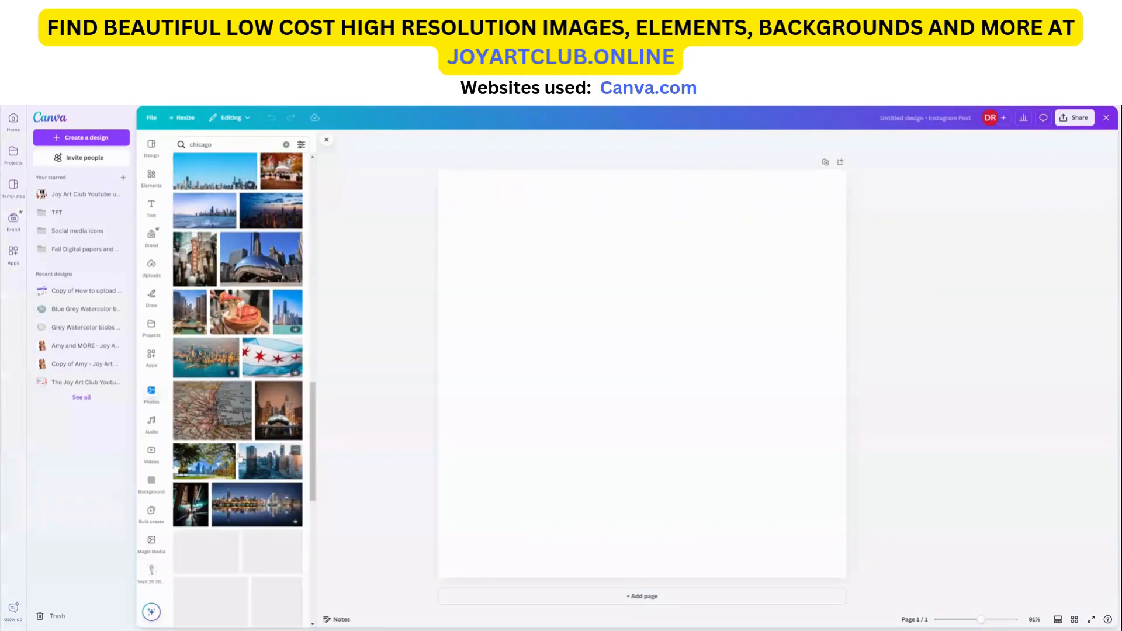
scroll(200, 466, "down", 4)
scroll(215, 461, "down", 4)
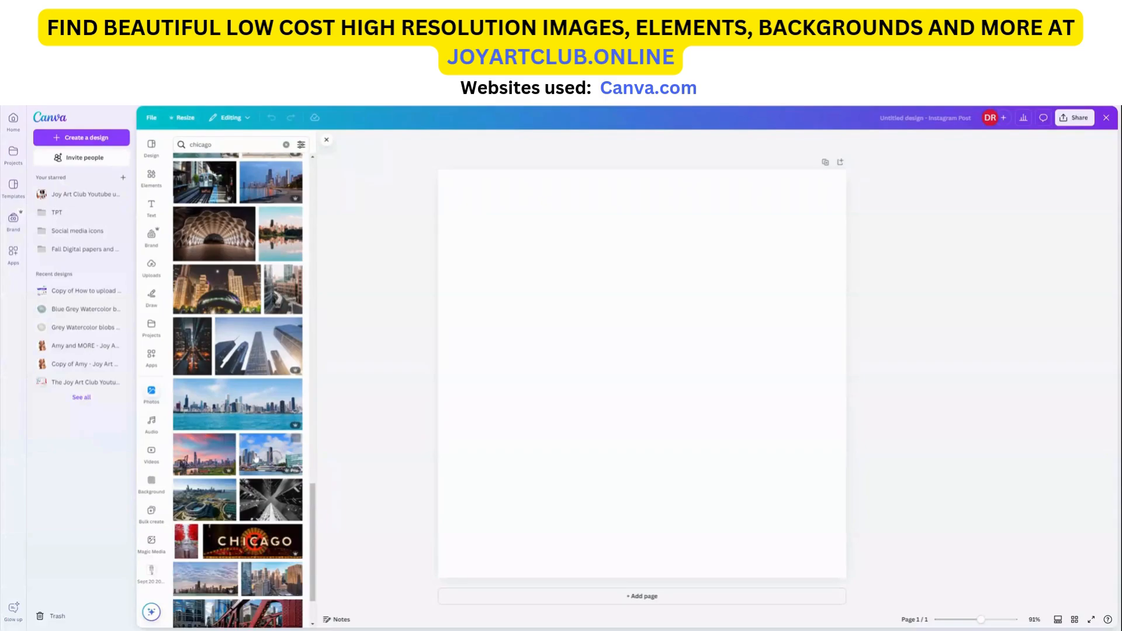
Step: Add the Chicago skyline-over-water photo to the page, then delete it
left_click(217, 415)
left_click_drag(649, 415, 641, 375)
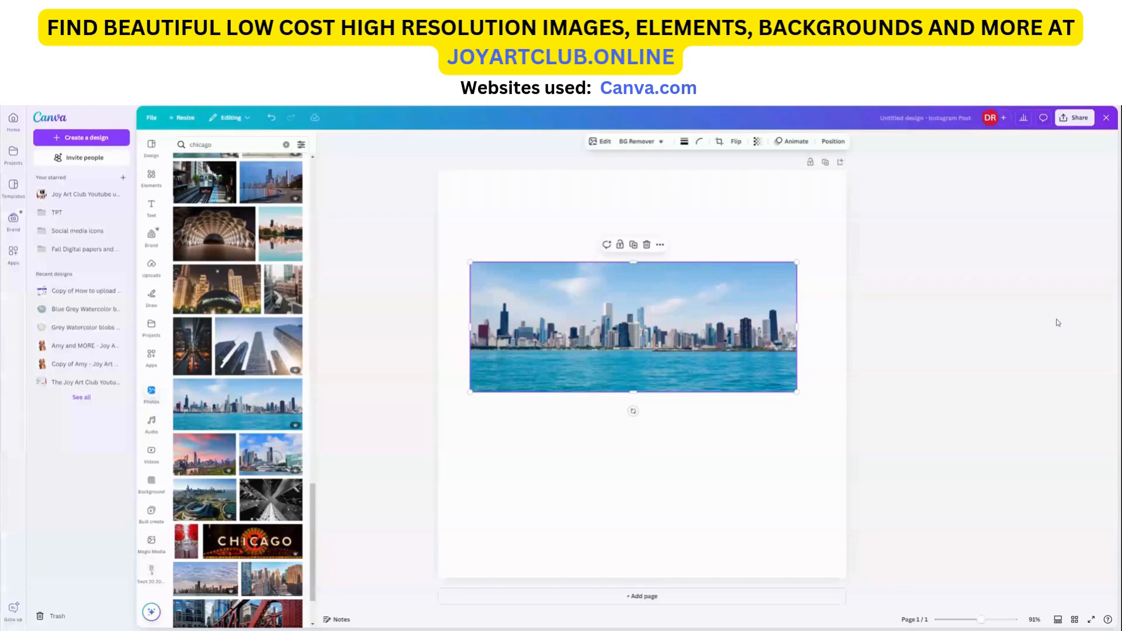
left_click(647, 244)
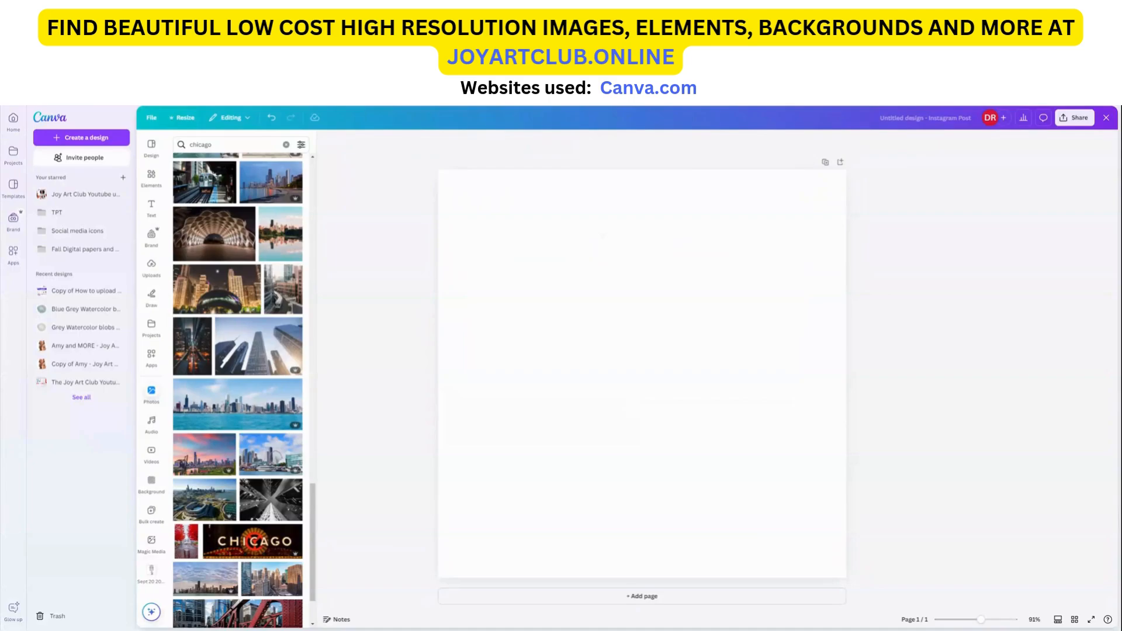
Step: Add the red bridge photo and set it as the page background
scroll(237, 385, "down", 4)
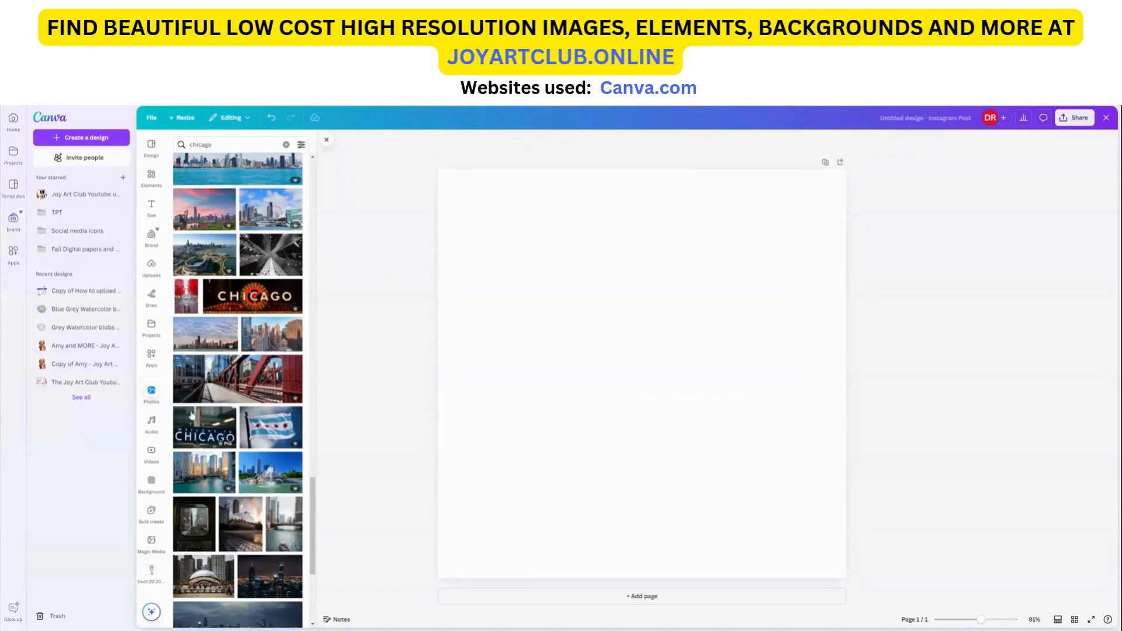
left_click(241, 383)
left_click_drag(589, 416, 552, 366)
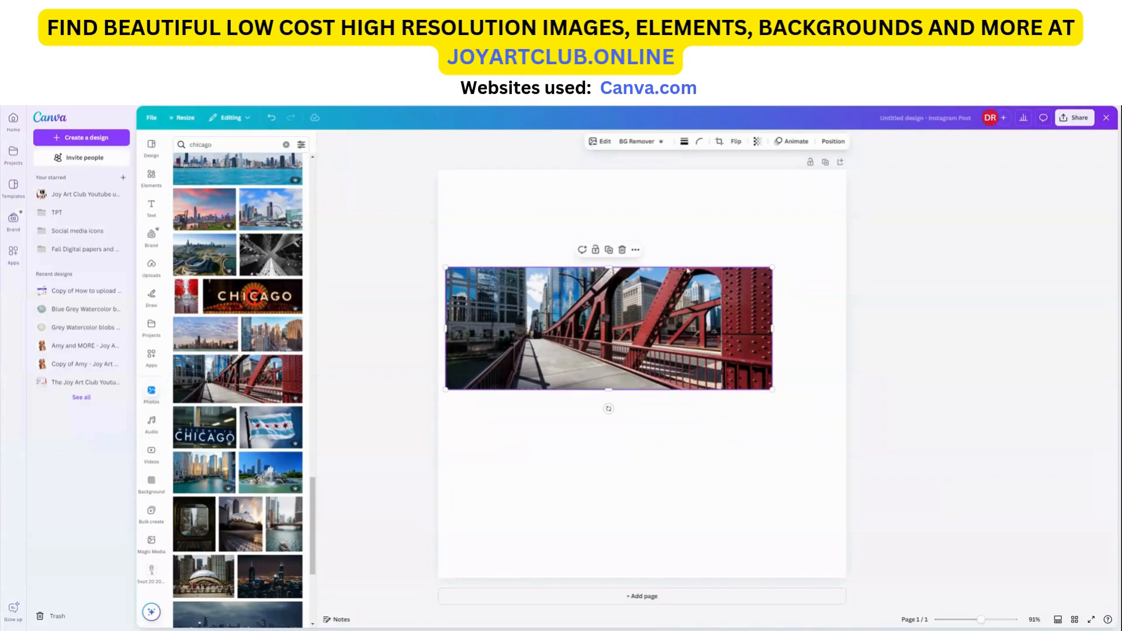
left_click(635, 251)
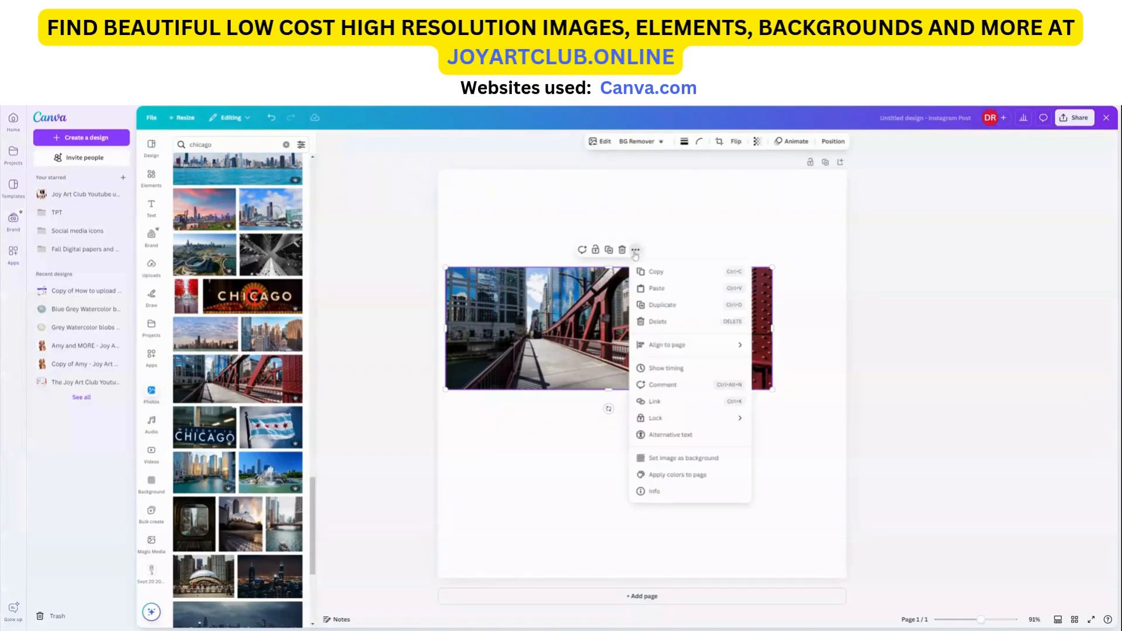
left_click(685, 465)
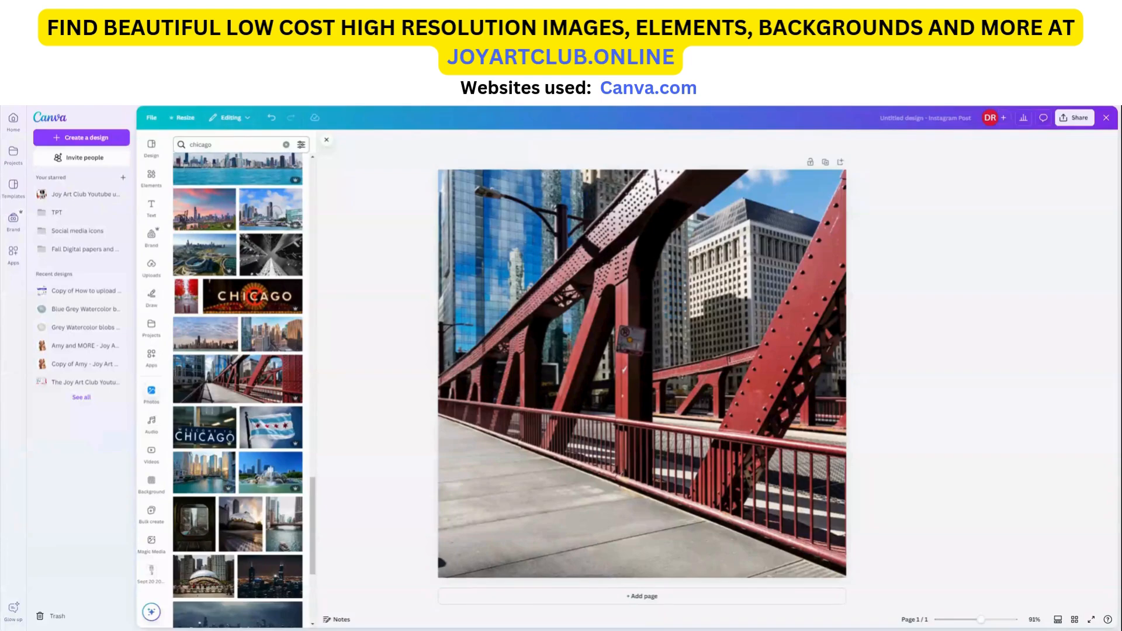
Step: Search the stock photos for family and browse the results
left_click(286, 146)
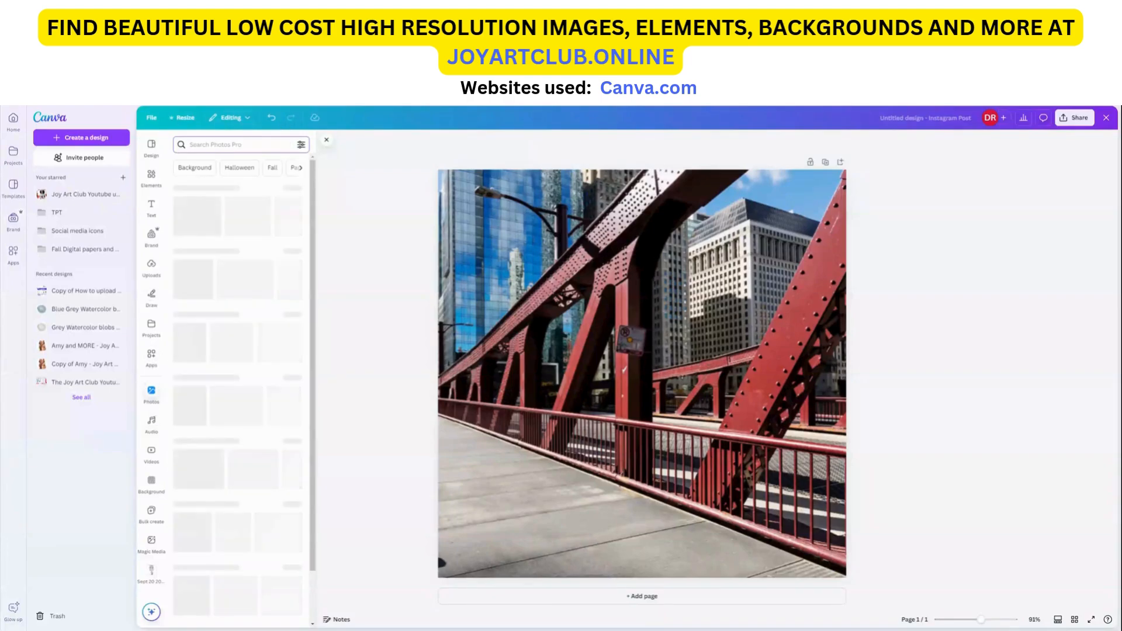
type("family")
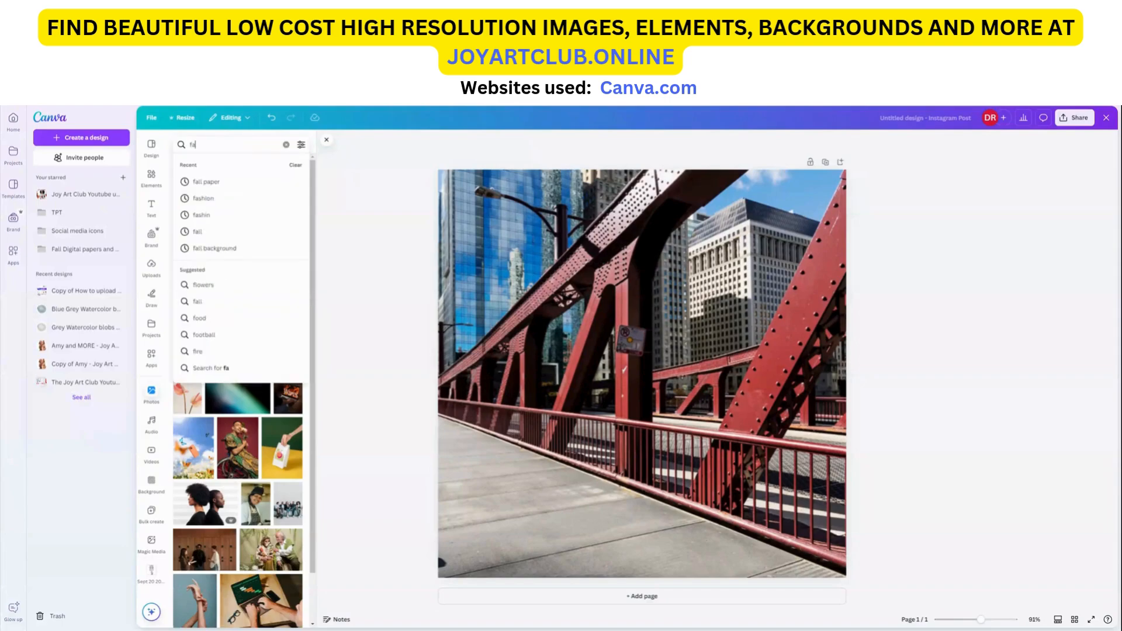
key("Return")
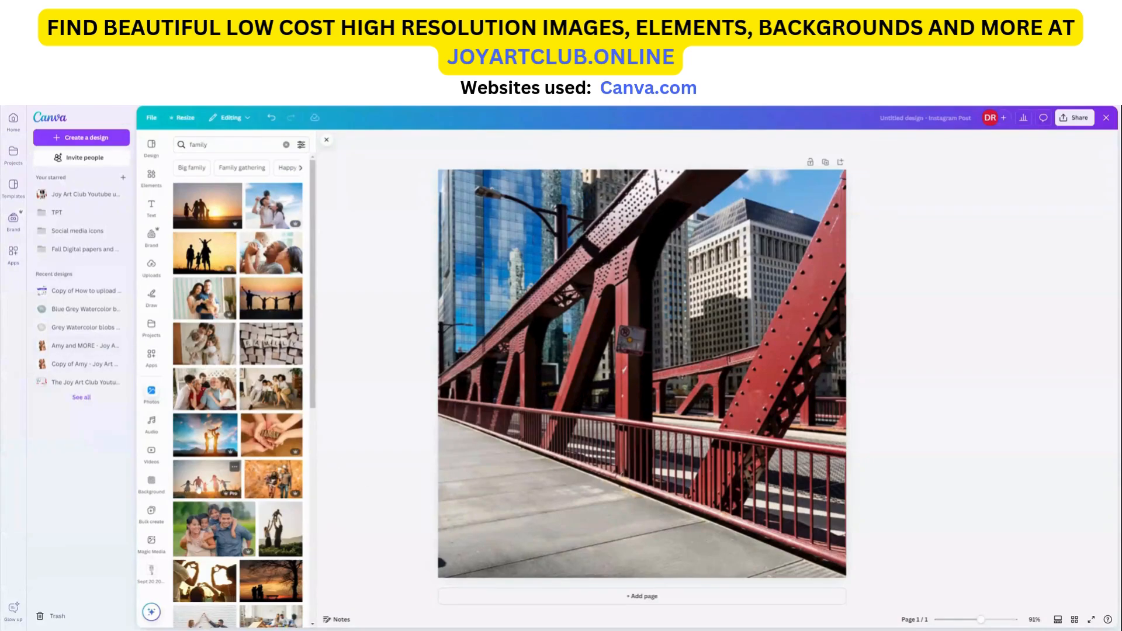
scroll(223, 487, "down", 4)
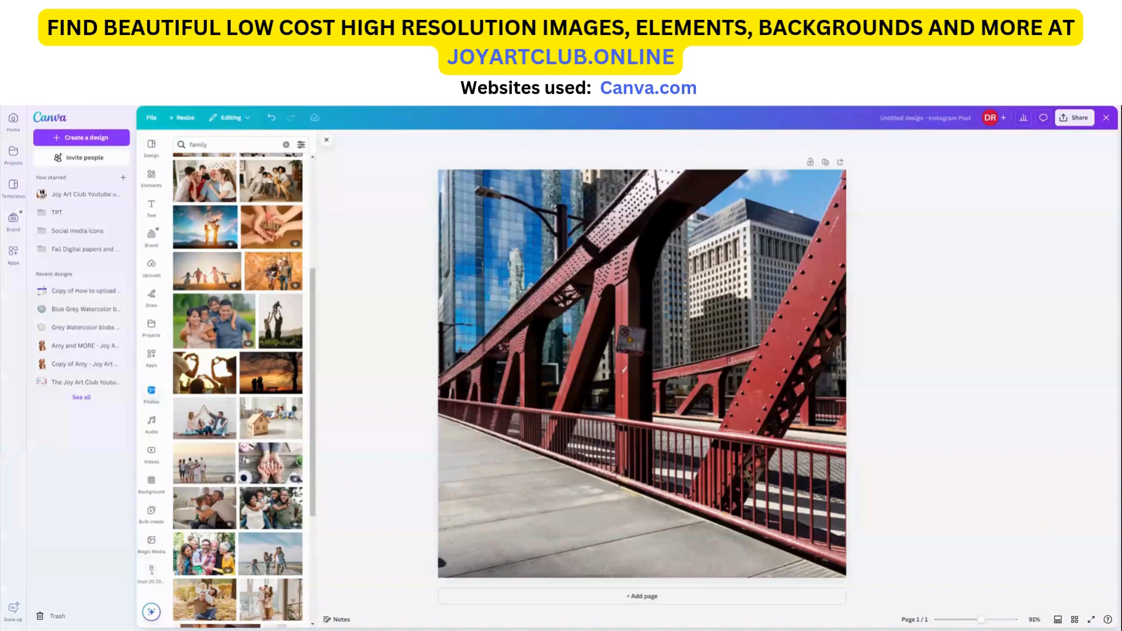
scroll(253, 412, "up", 1)
scroll(254, 412, "down", 2)
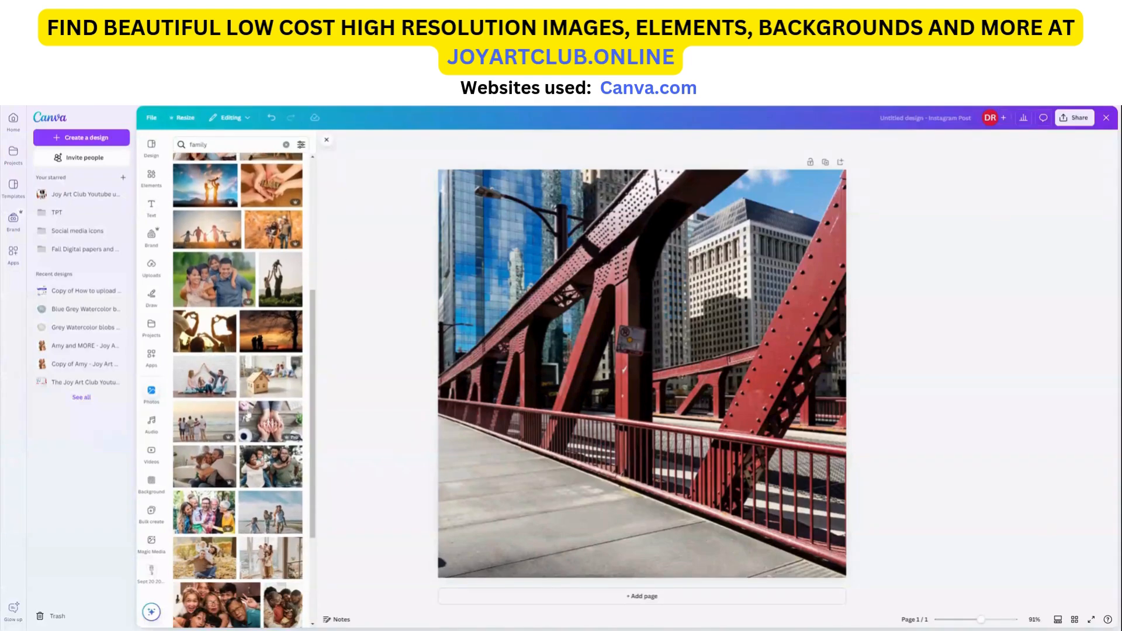
Step: Add the piggyback family photo to the page and remove its background with BG Remover
left_click(269, 466)
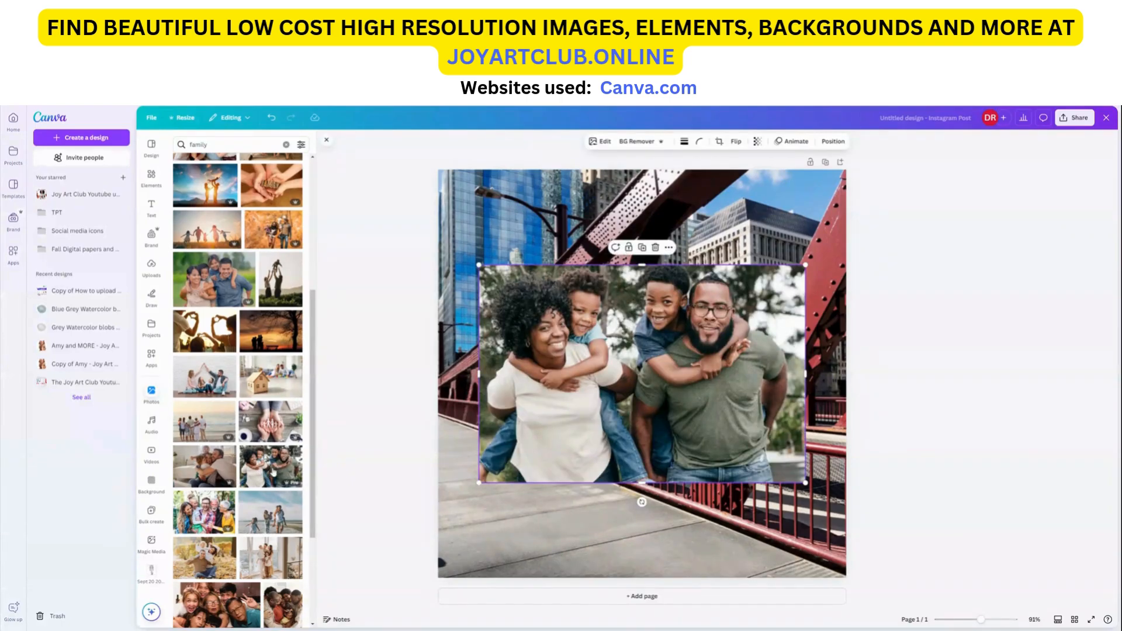
left_click_drag(709, 393, 715, 391)
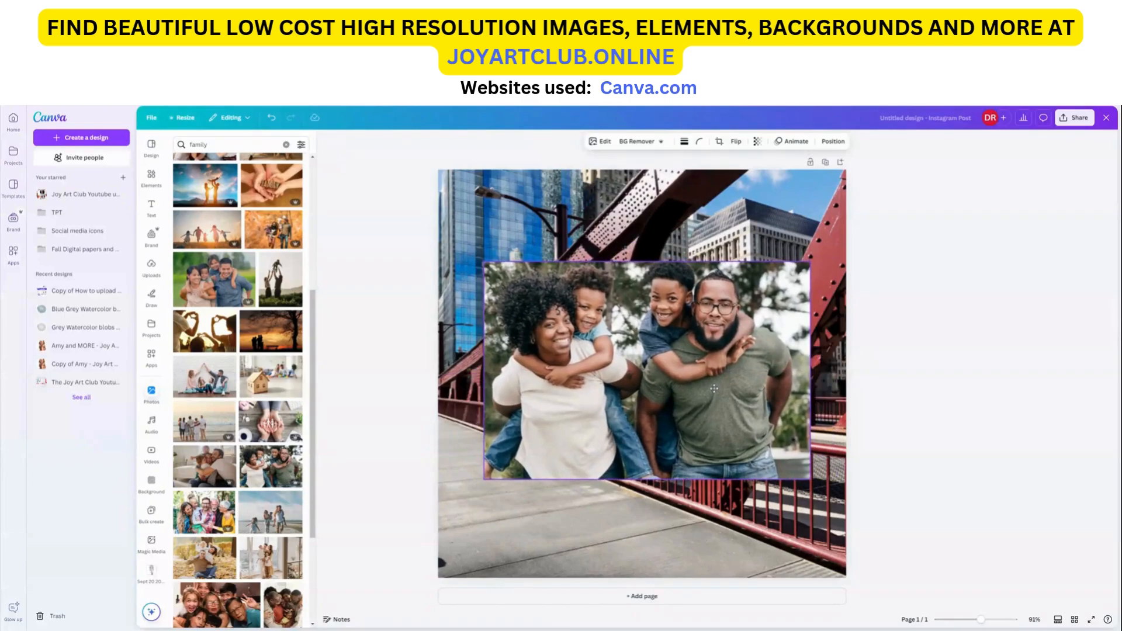
left_click(637, 142)
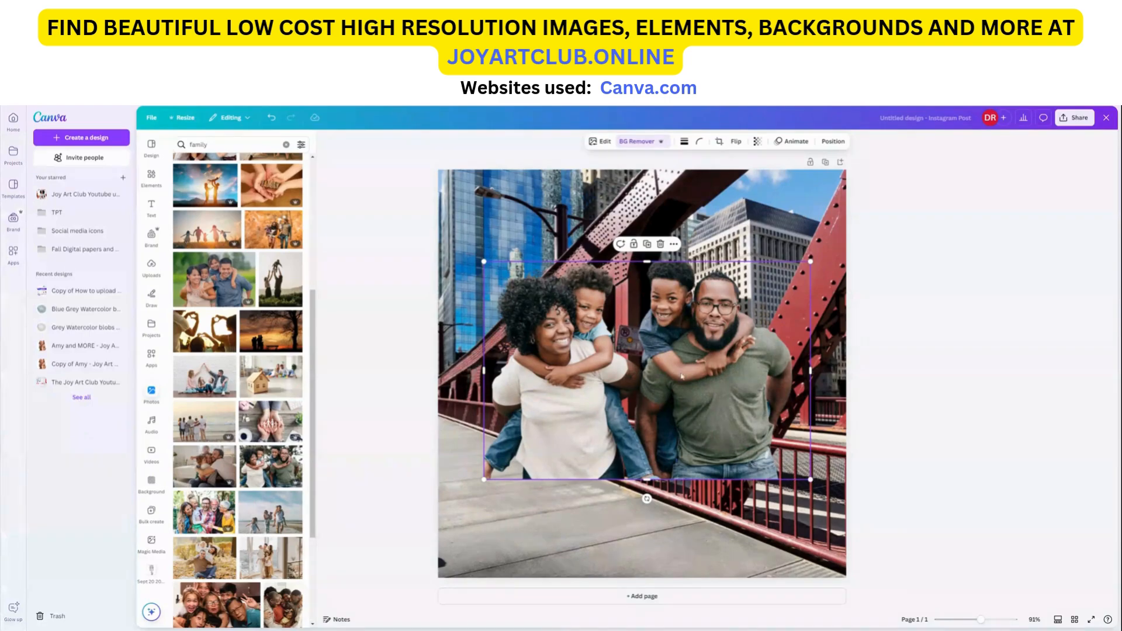
Step: Move the family cutout to the bottom of the page and enlarge it to span the width
left_click_drag(686, 383, 678, 475)
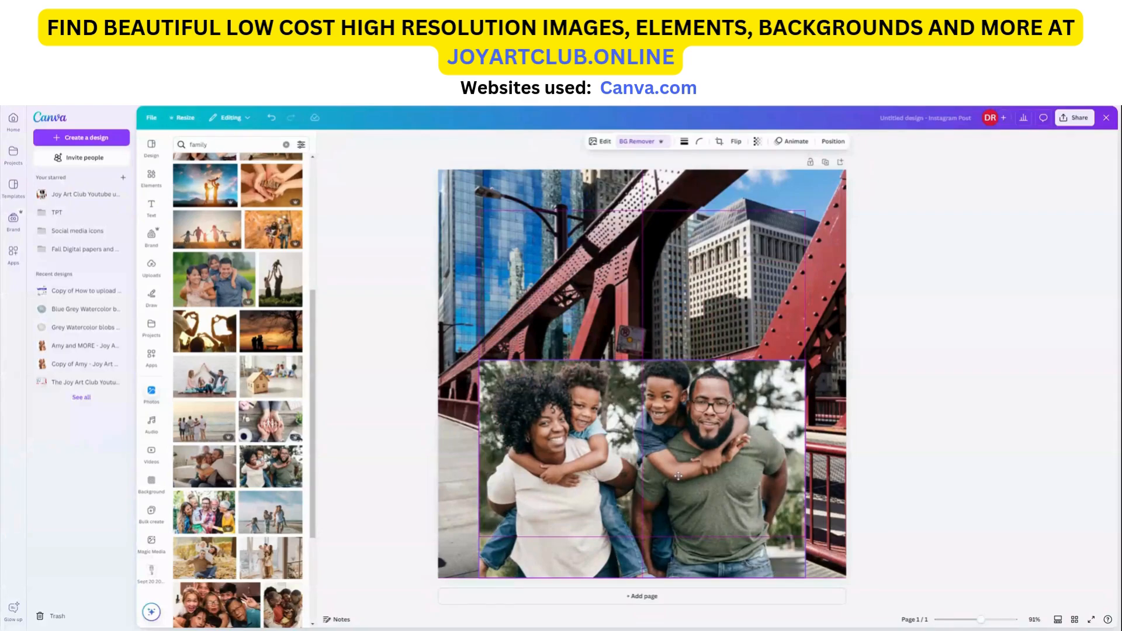
left_click_drag(678, 475, 678, 476)
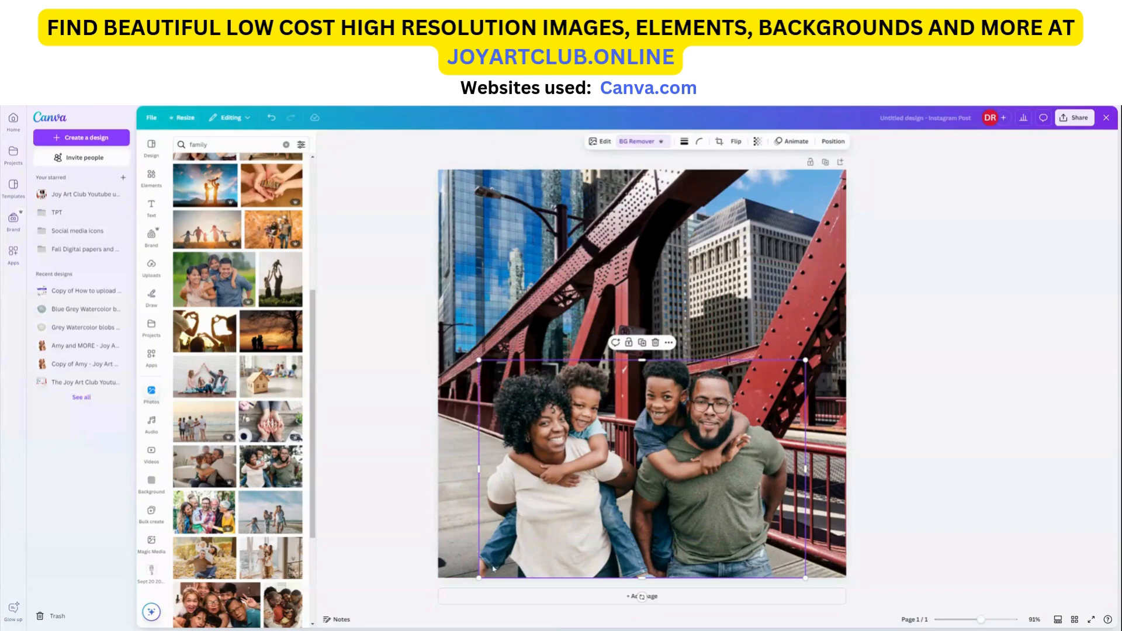
left_click_drag(583, 545, 518, 530)
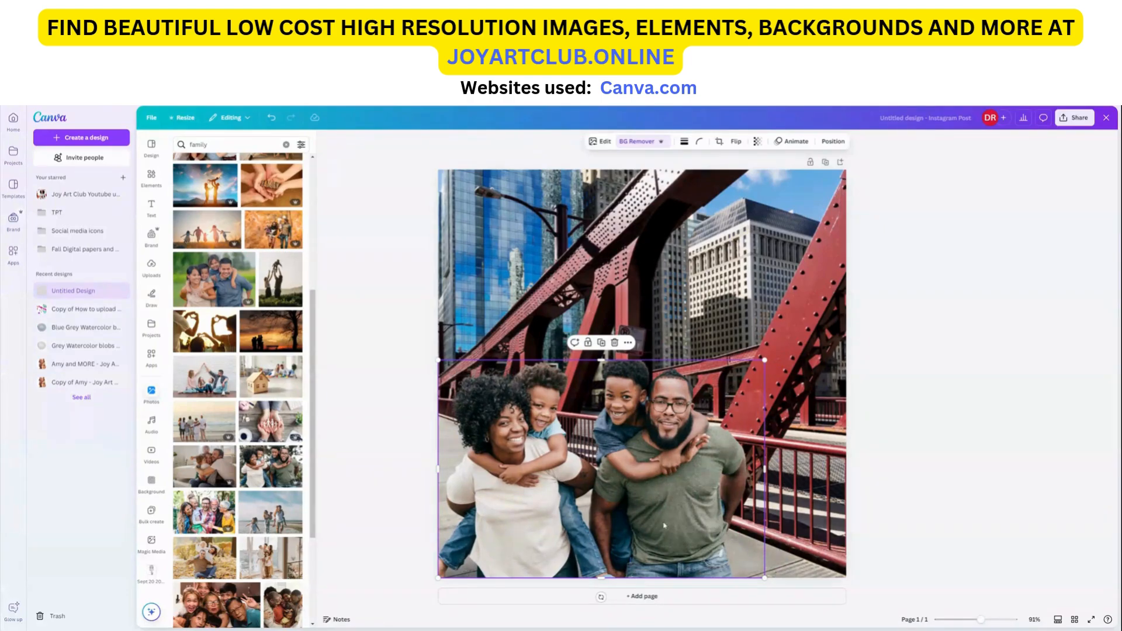
left_click_drag(765, 360, 846, 339)
left_click_drag(719, 404, 716, 400)
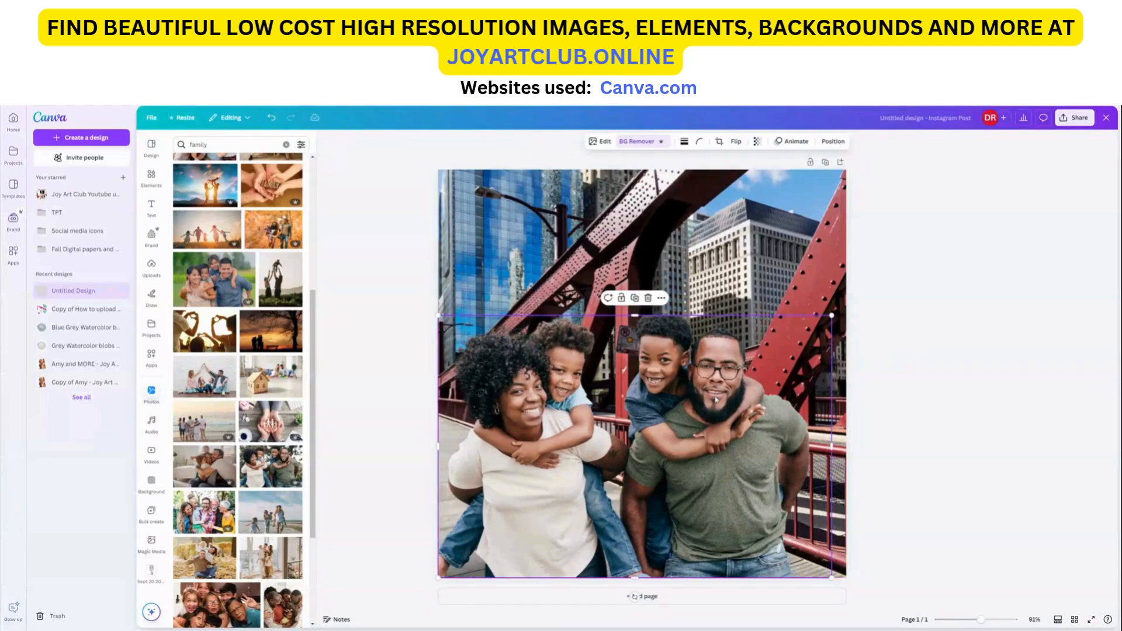
left_click(897, 370)
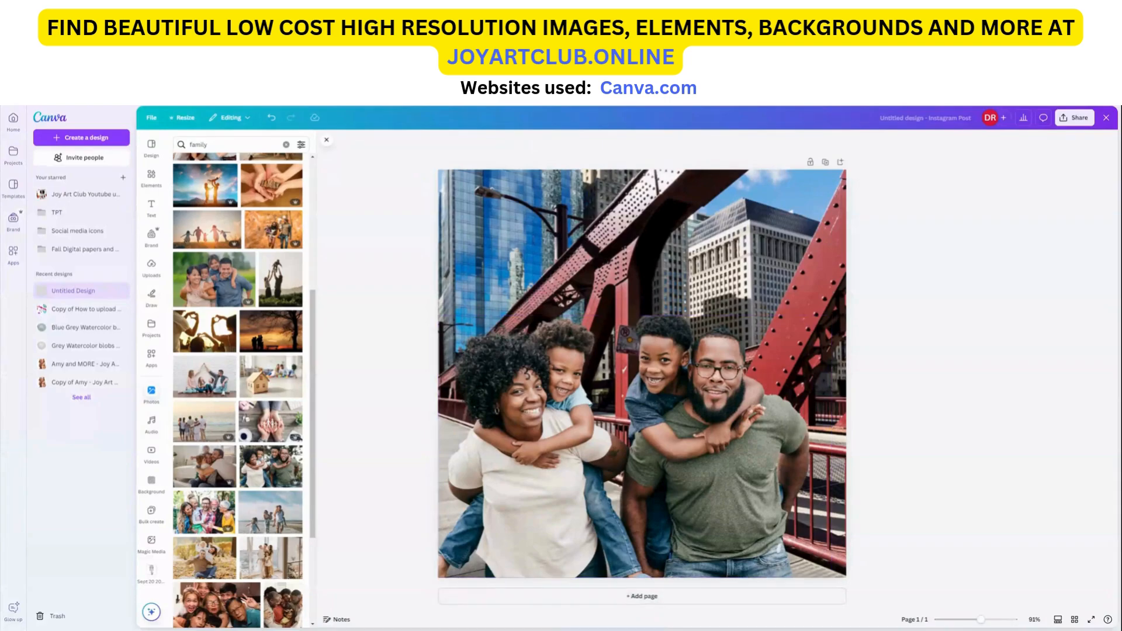
left_click(149, 206)
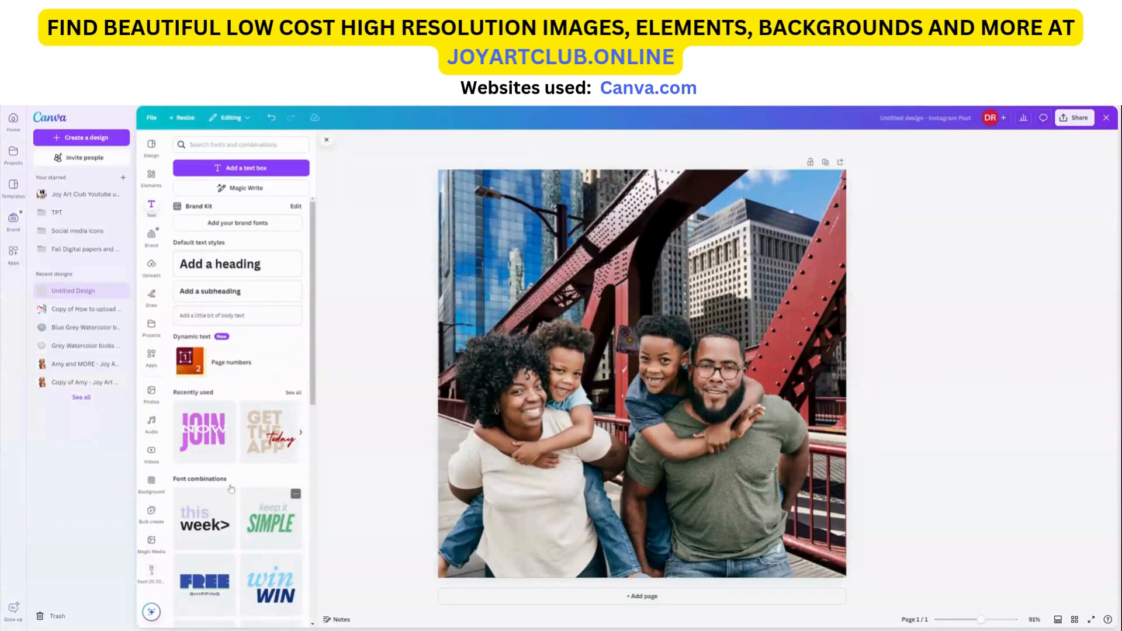
scroll(314, 410, "down", 3)
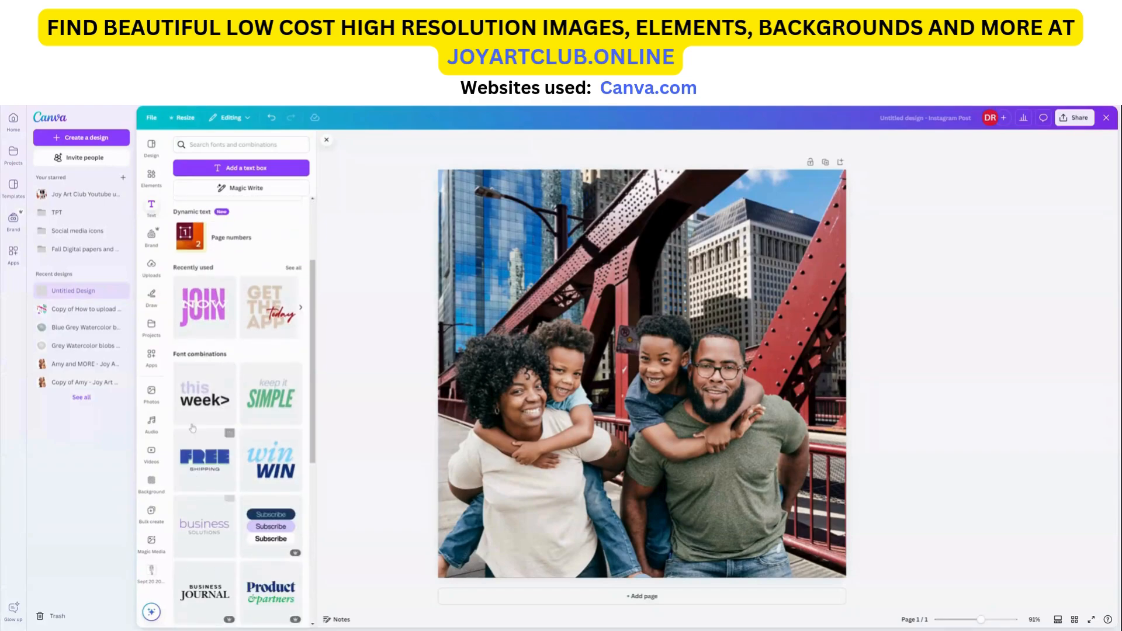
left_click(267, 471)
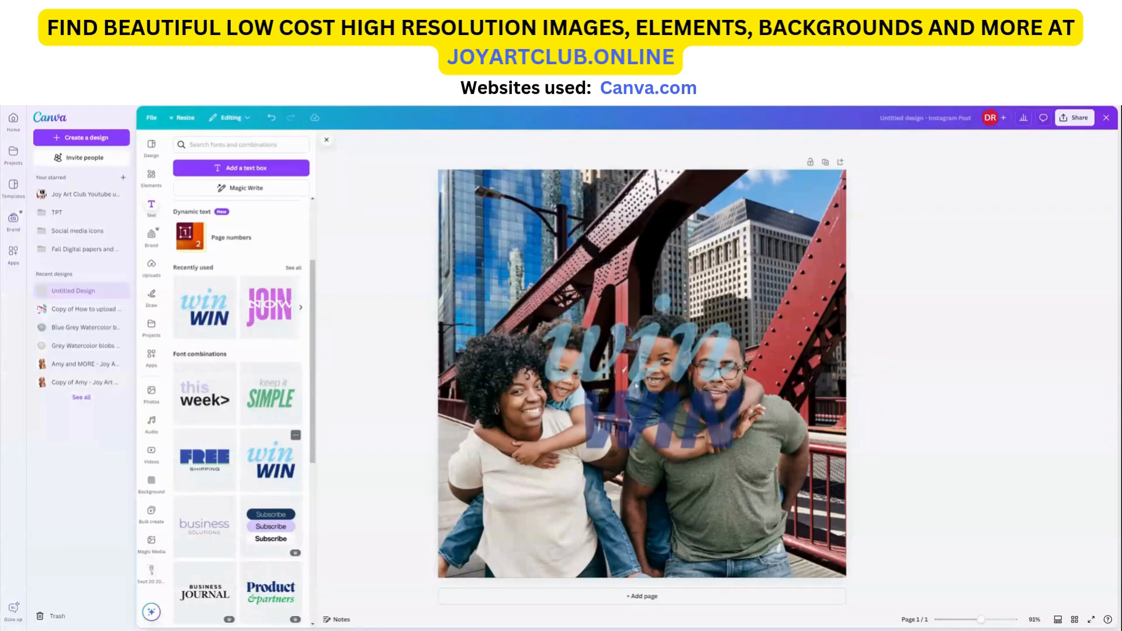
left_click_drag(655, 377, 649, 231)
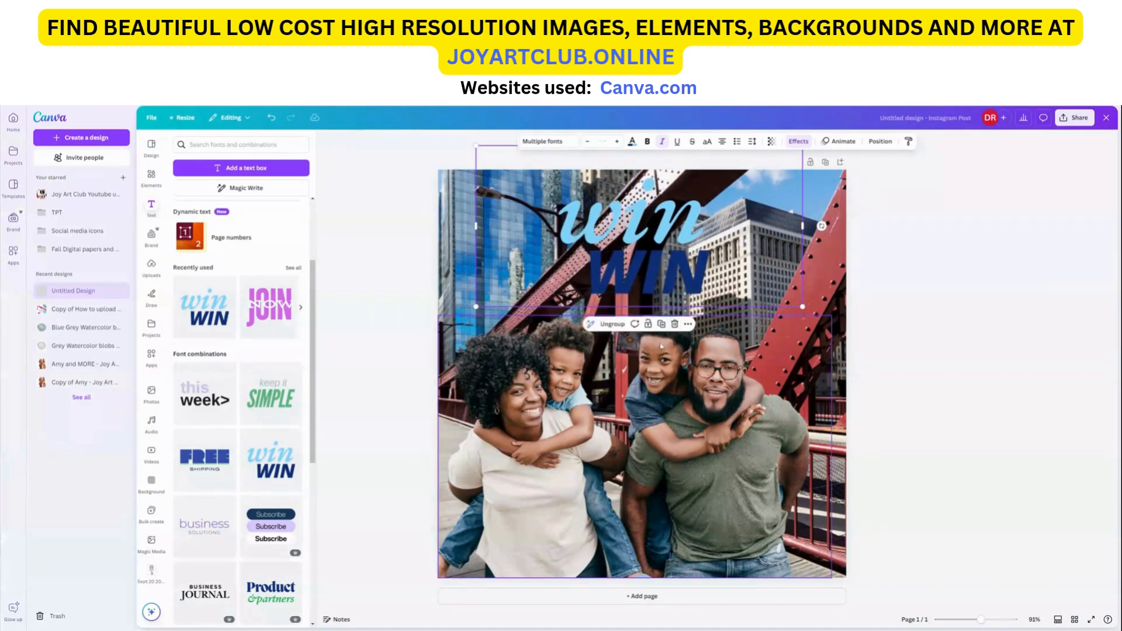
left_click(675, 325)
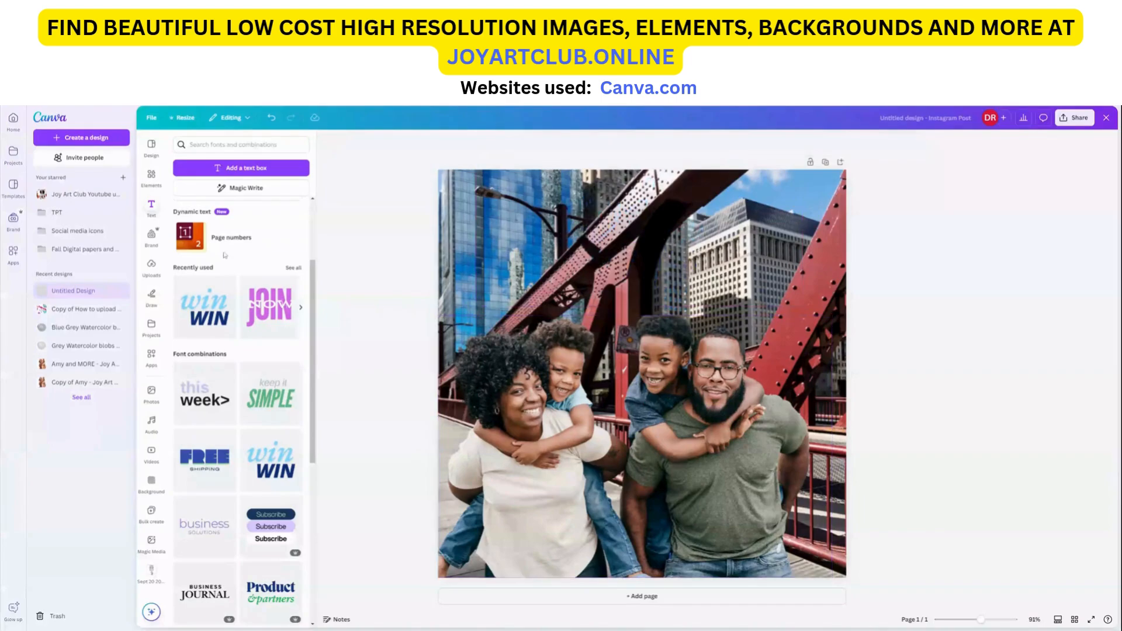
Step: Search the elements for Chicago and browse the graphics results
left_click(152, 175)
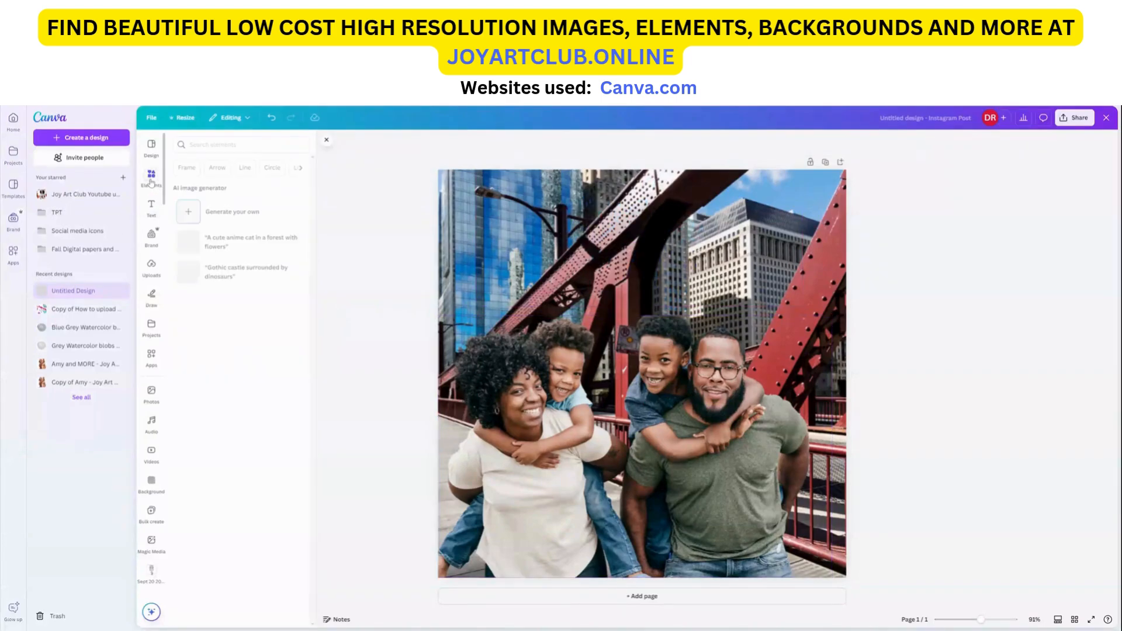
left_click(241, 145)
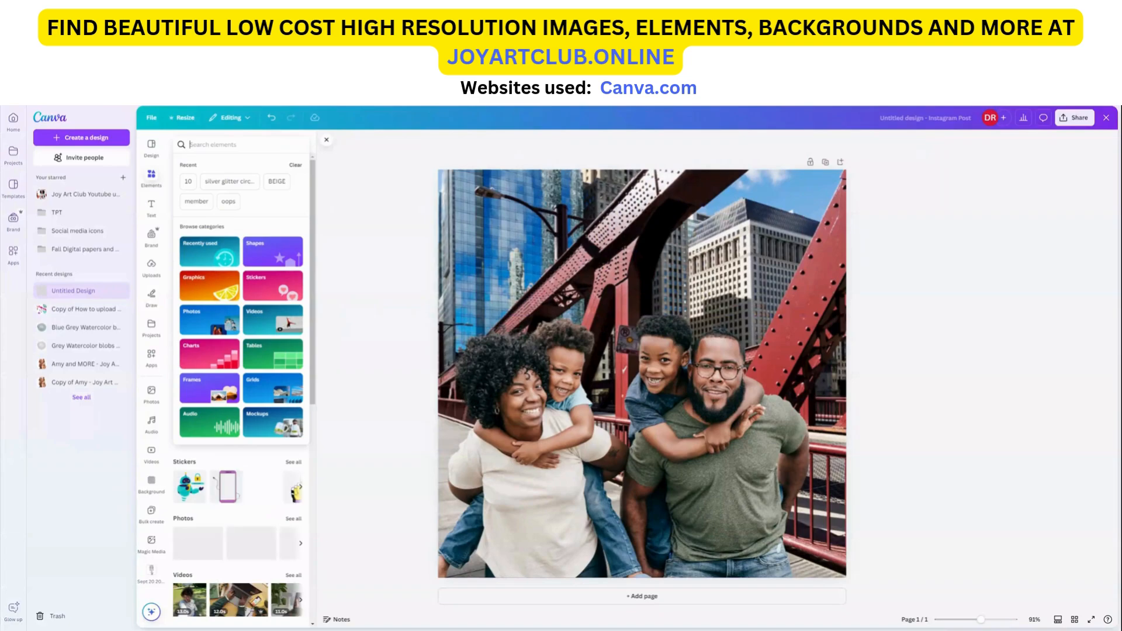
type("Chicago")
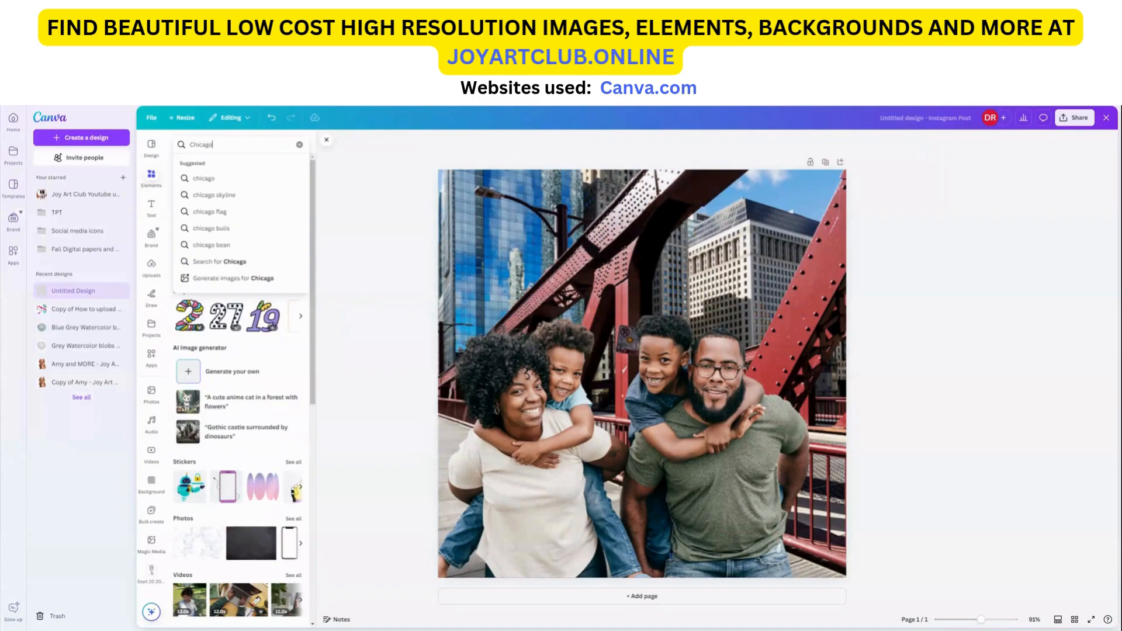
key("Return")
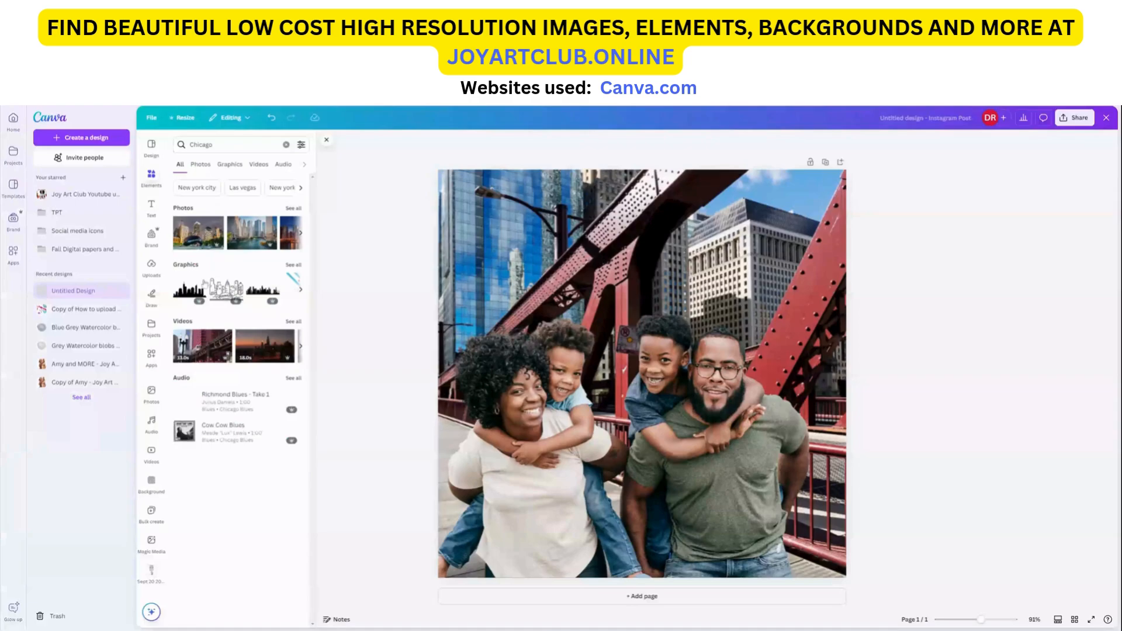
left_click(200, 164)
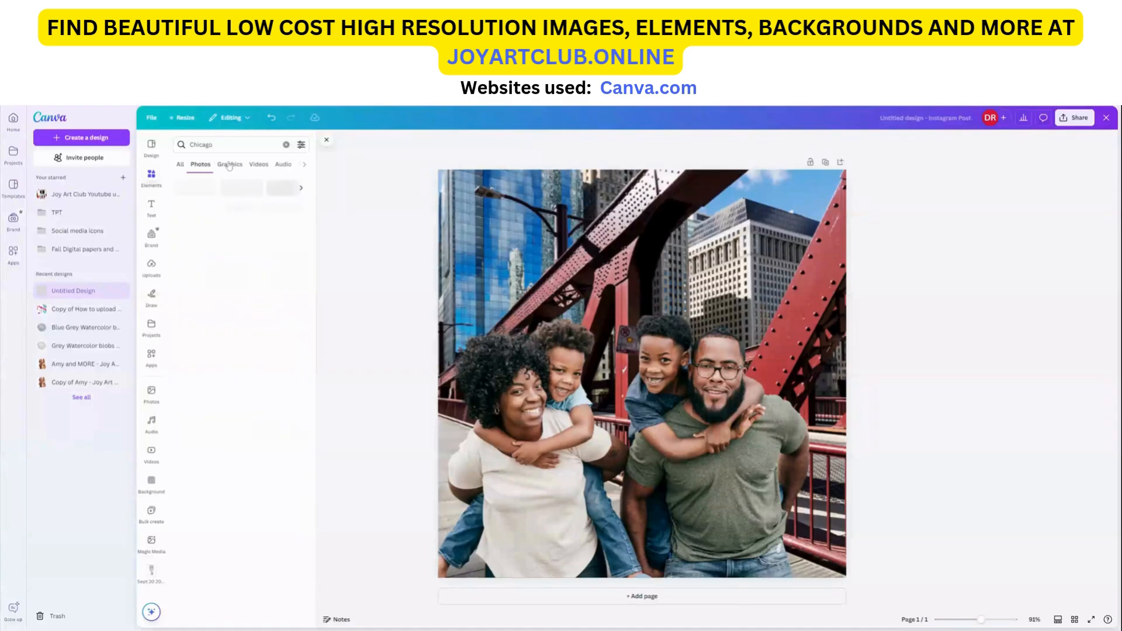
left_click(230, 165)
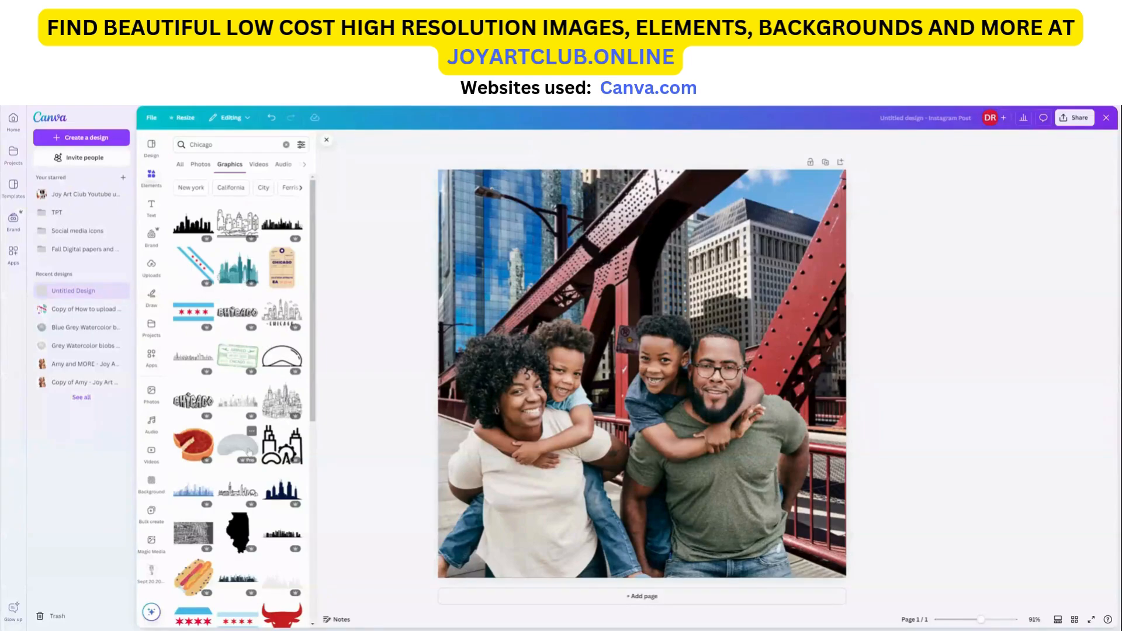
scroll(239, 444, "down", 4)
scroll(207, 438, "down", 8)
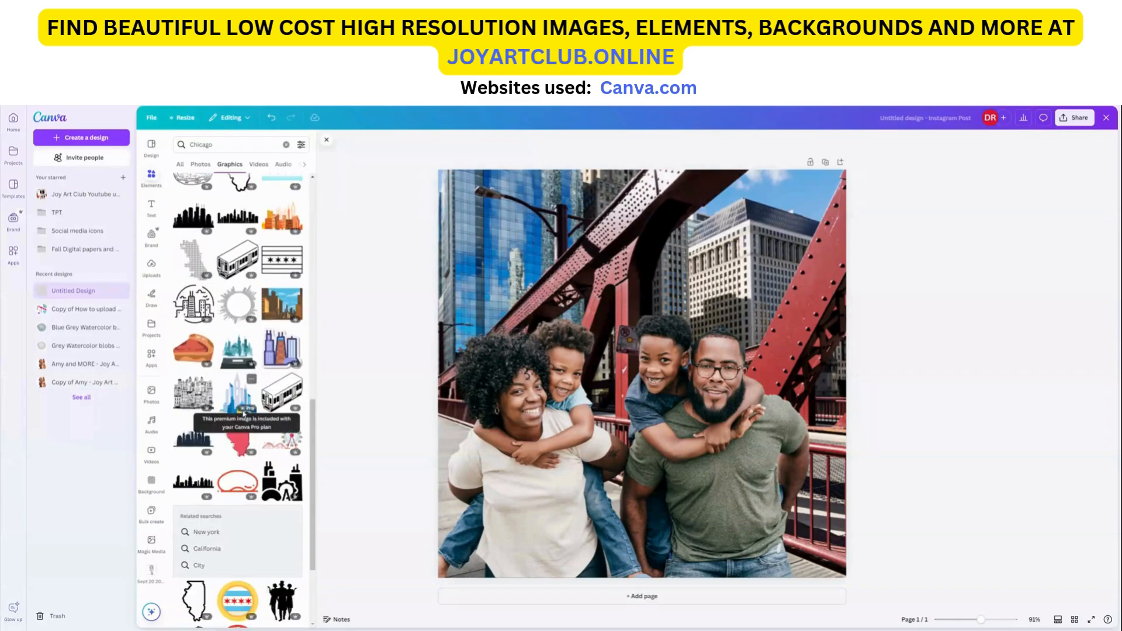
scroll(206, 432, "down", 5)
scroll(244, 422, "down", 10)
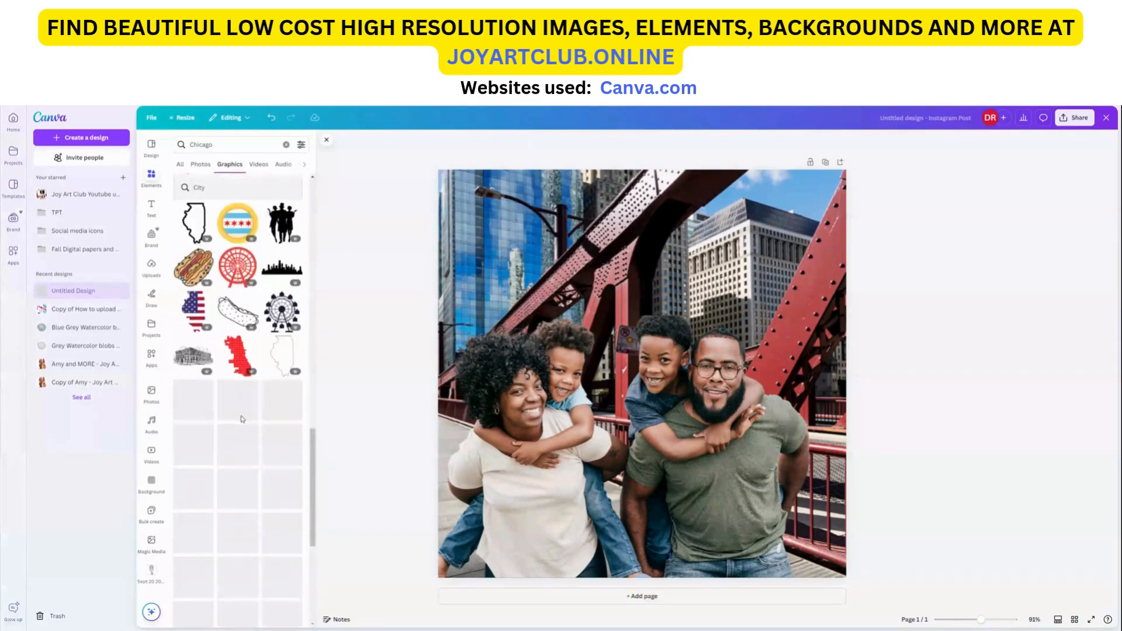
scroll(241, 418, "down", 8)
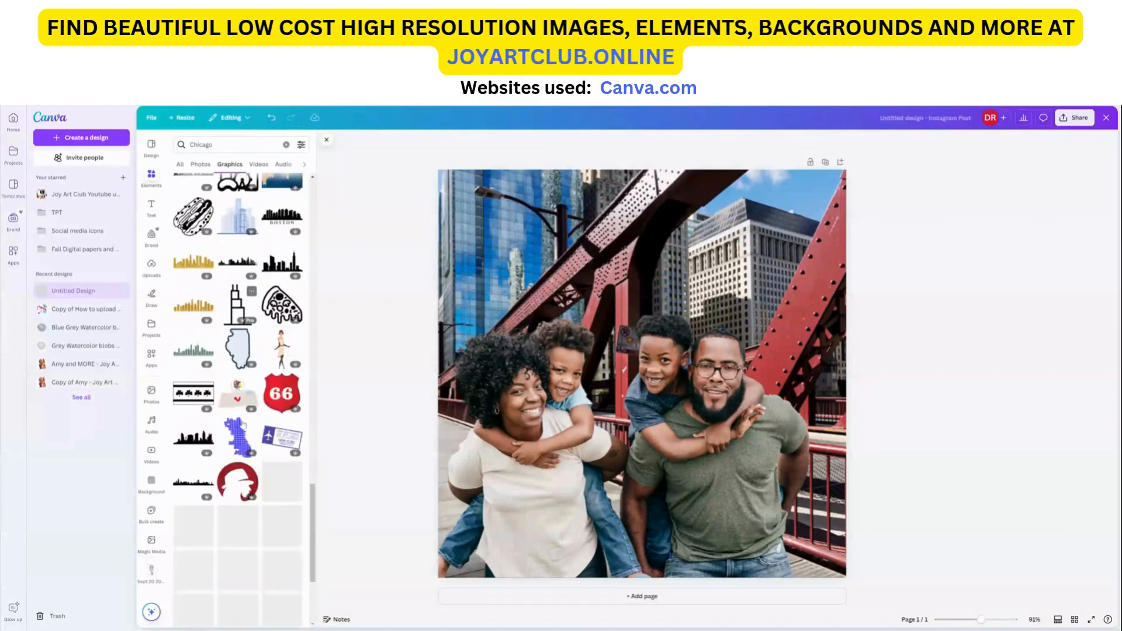
scroll(241, 424, "up", 10)
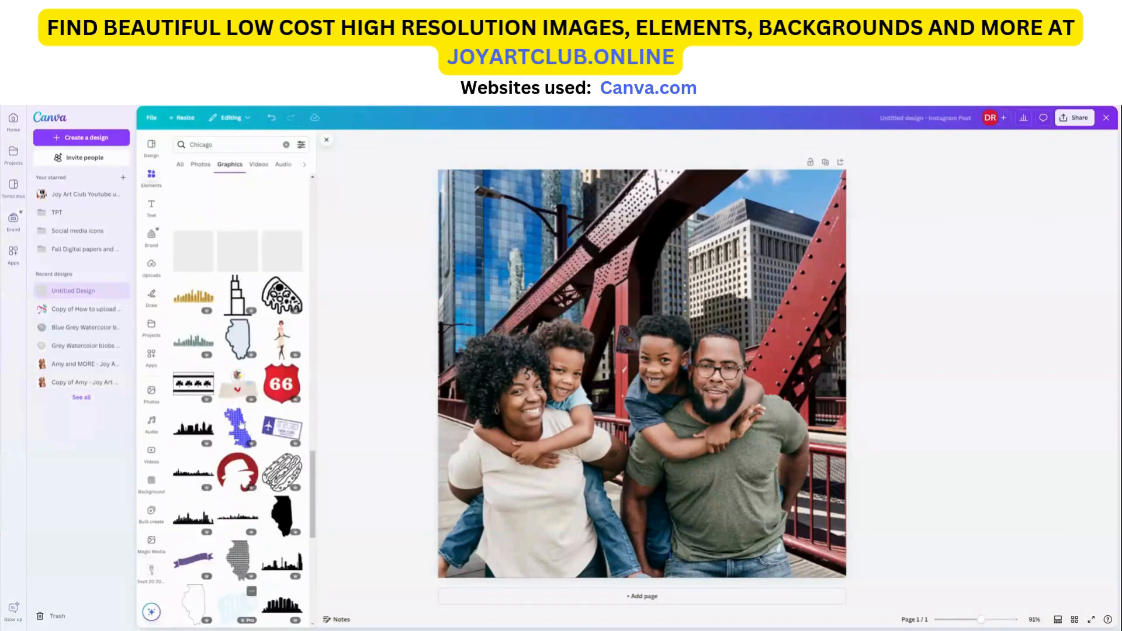
Step: Add the 'win WIN' font combination and move it to the upper part of the page
left_click(153, 209)
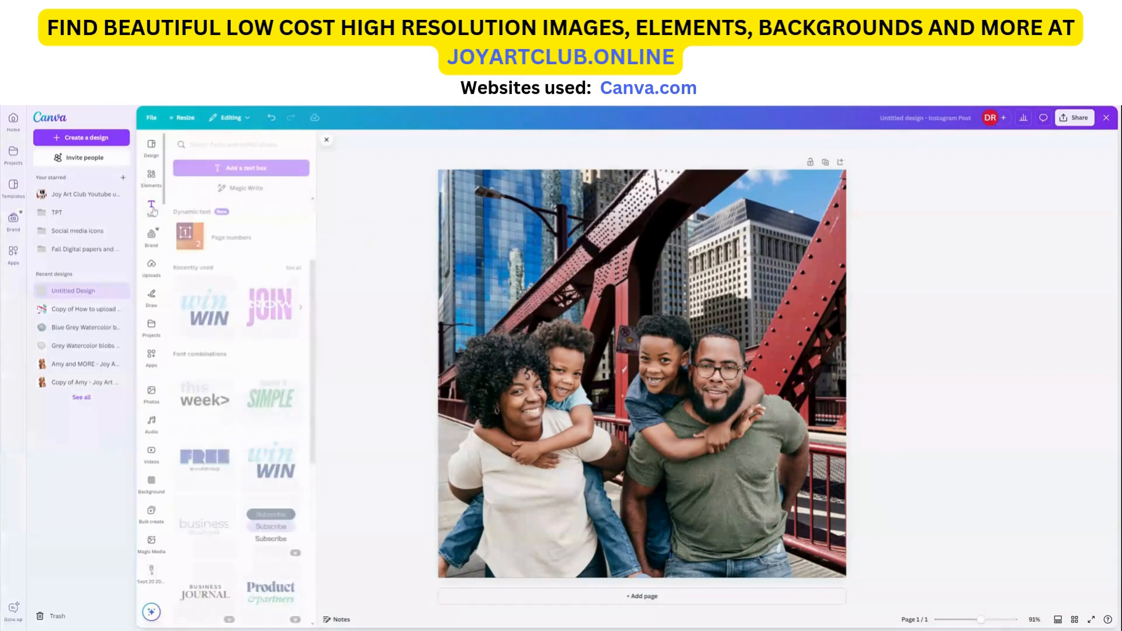
left_click(273, 477)
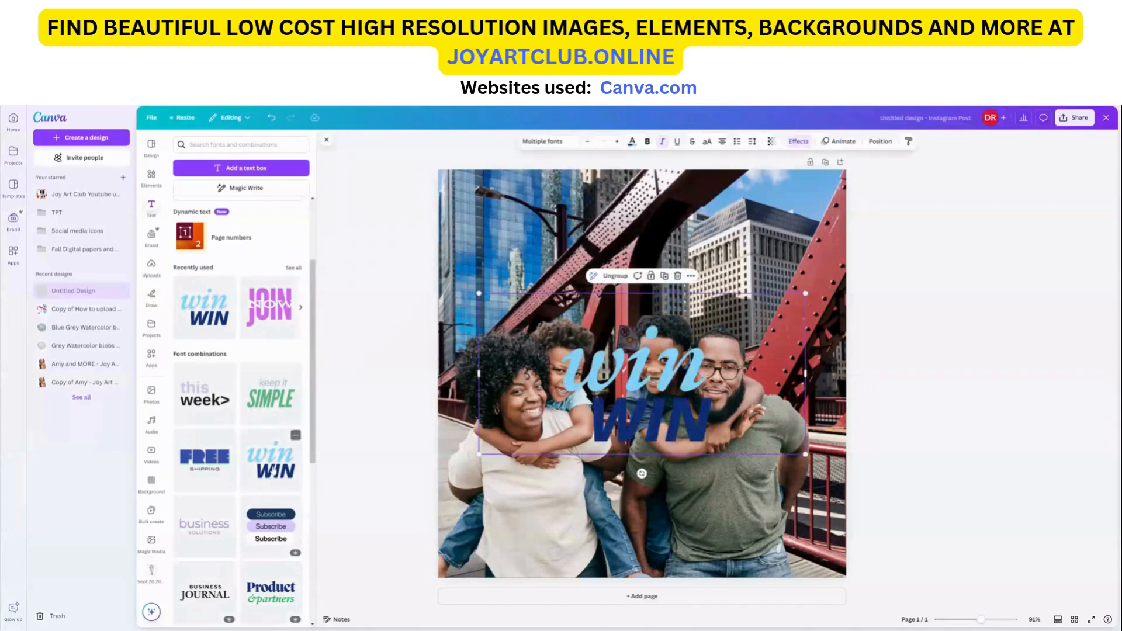
left_click_drag(640, 381, 640, 252)
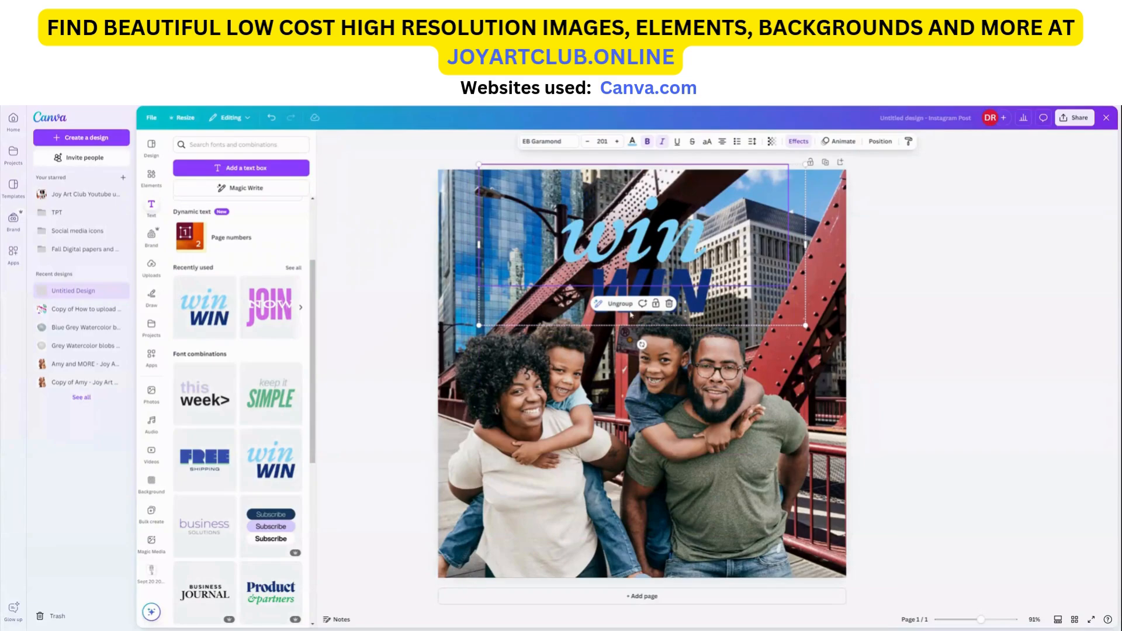
Step: Ungroup the text combination and nudge the 'win' and 'WIN' lines slightly to align them
left_click(622, 306)
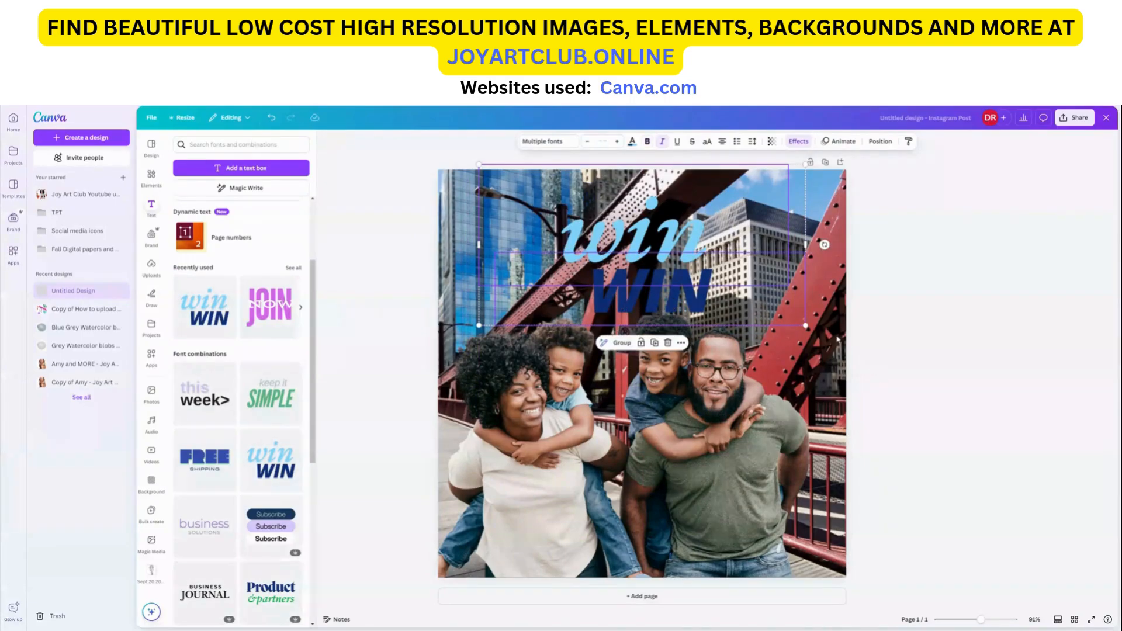
left_click(677, 225)
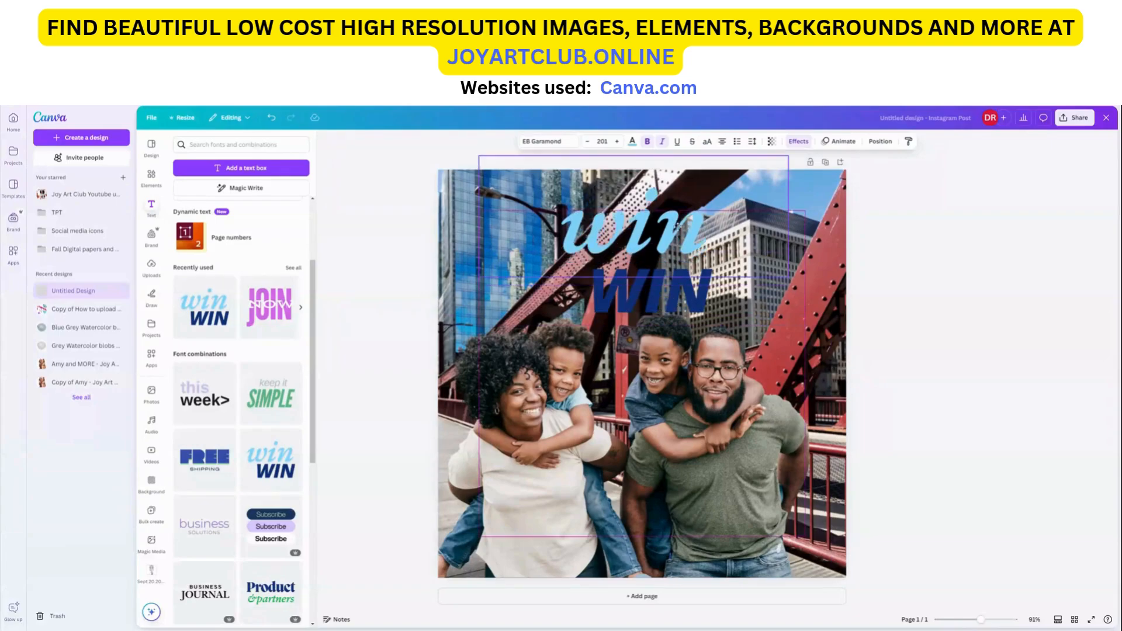
left_click_drag(677, 225, 693, 222)
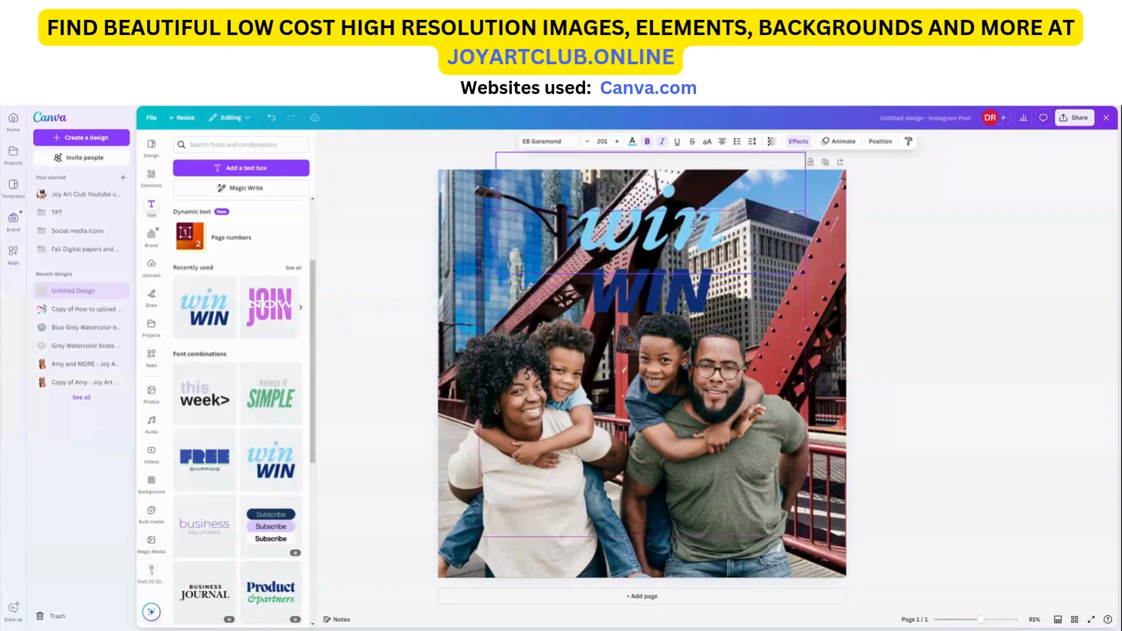
left_click(708, 300)
left_click_drag(707, 297, 712, 293)
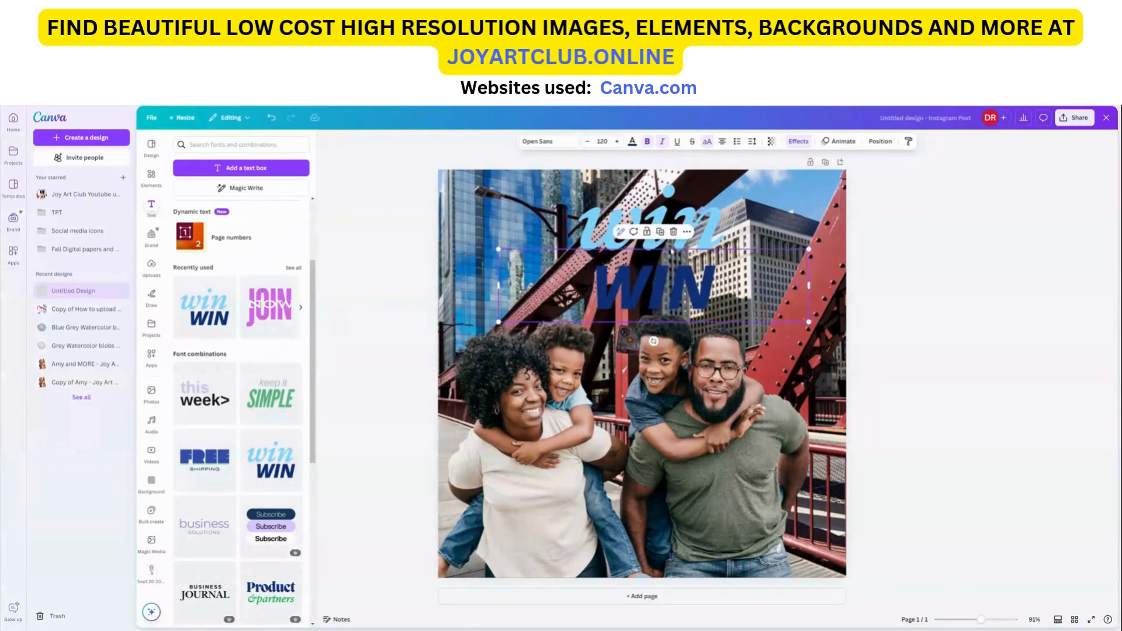
Step: Change the colour of the WIN text to red
left_click(633, 142)
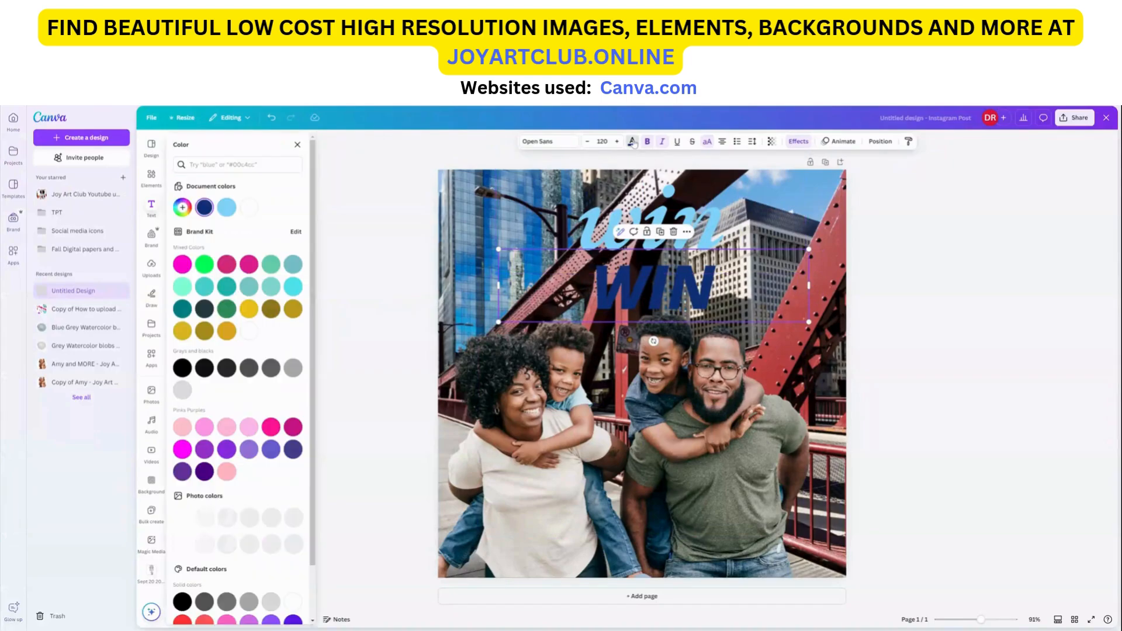
scroll(212, 519, "down", 1)
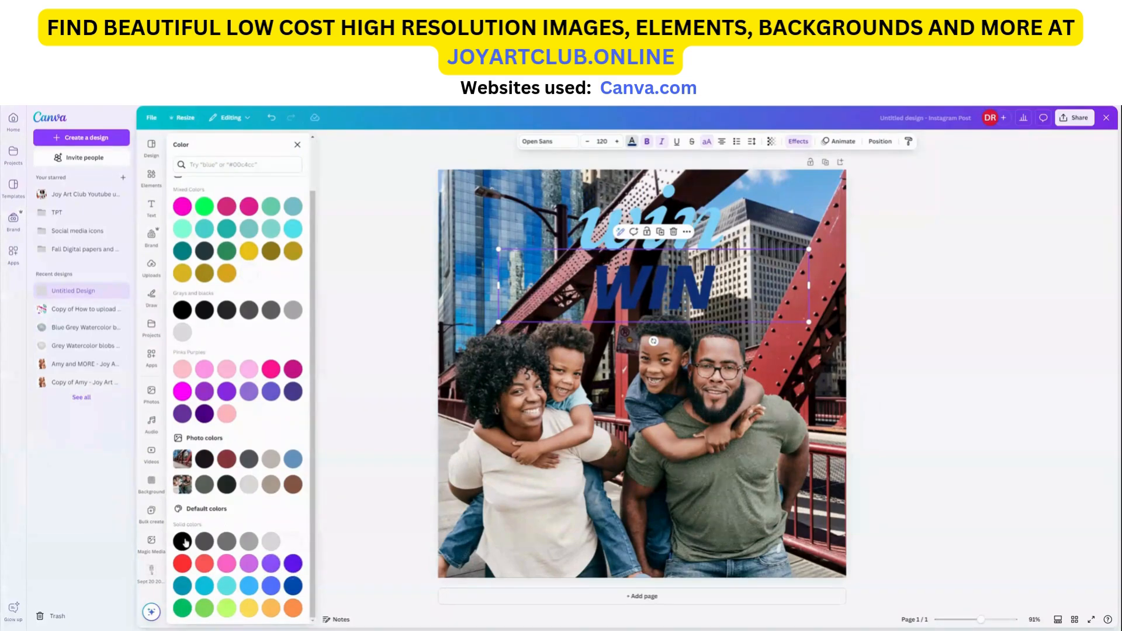
scroll(239, 269, "up", 1)
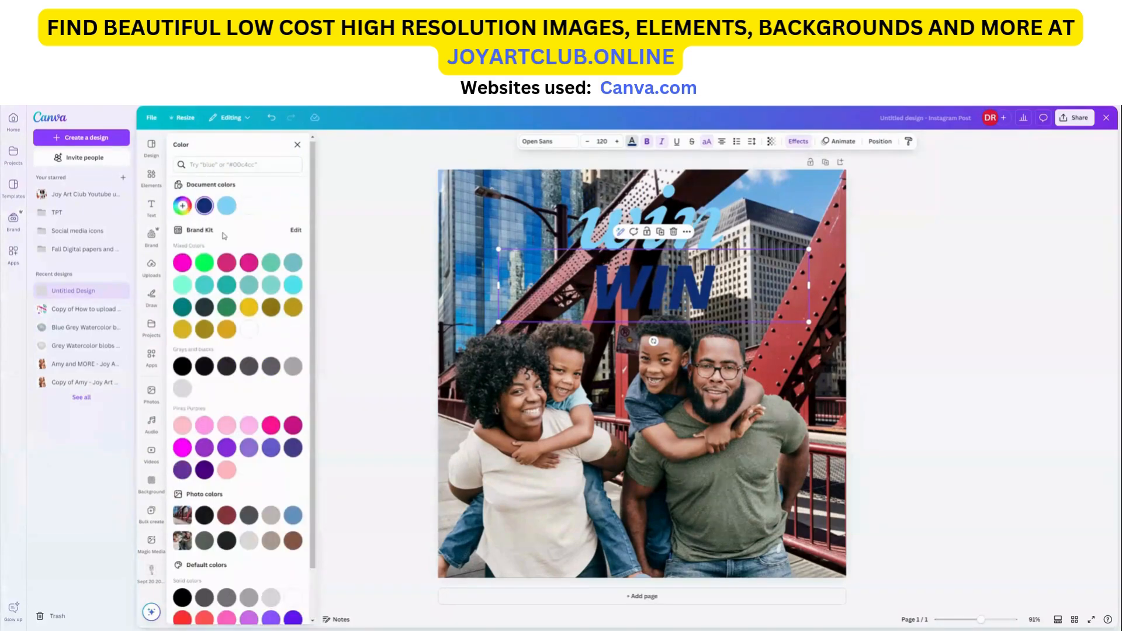
left_click(181, 208)
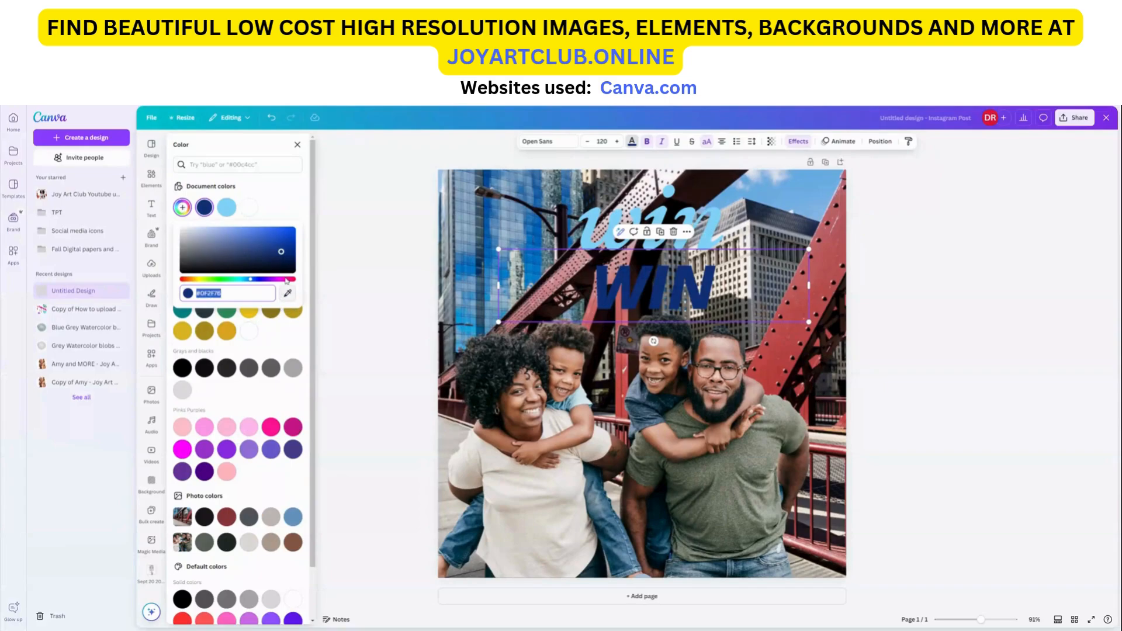
scroll(231, 465, "down", 1)
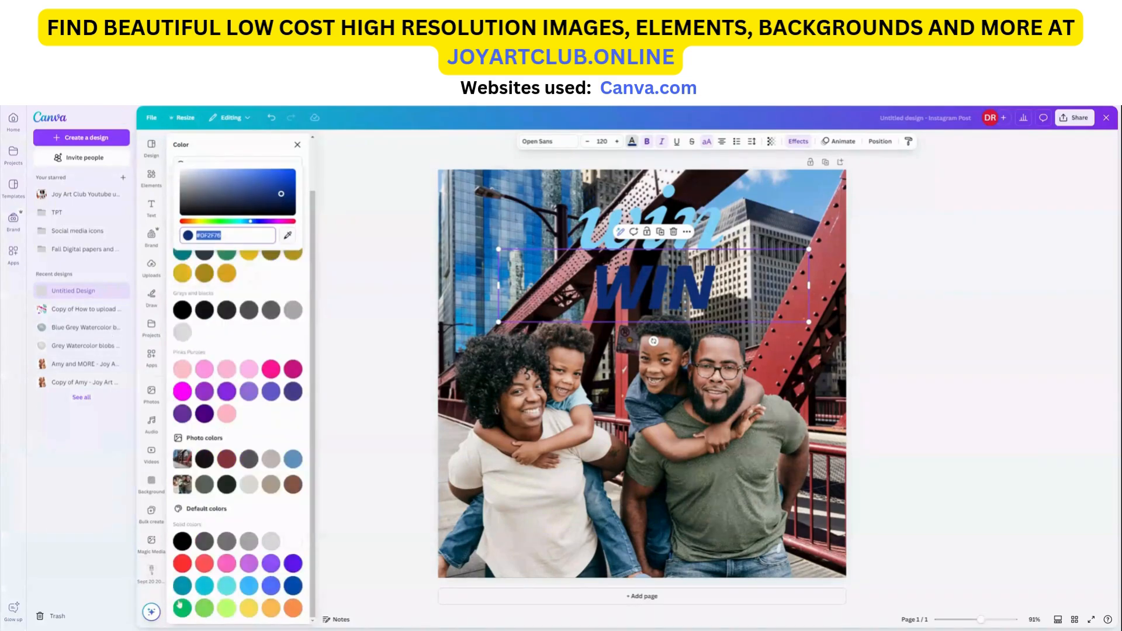
left_click(182, 564)
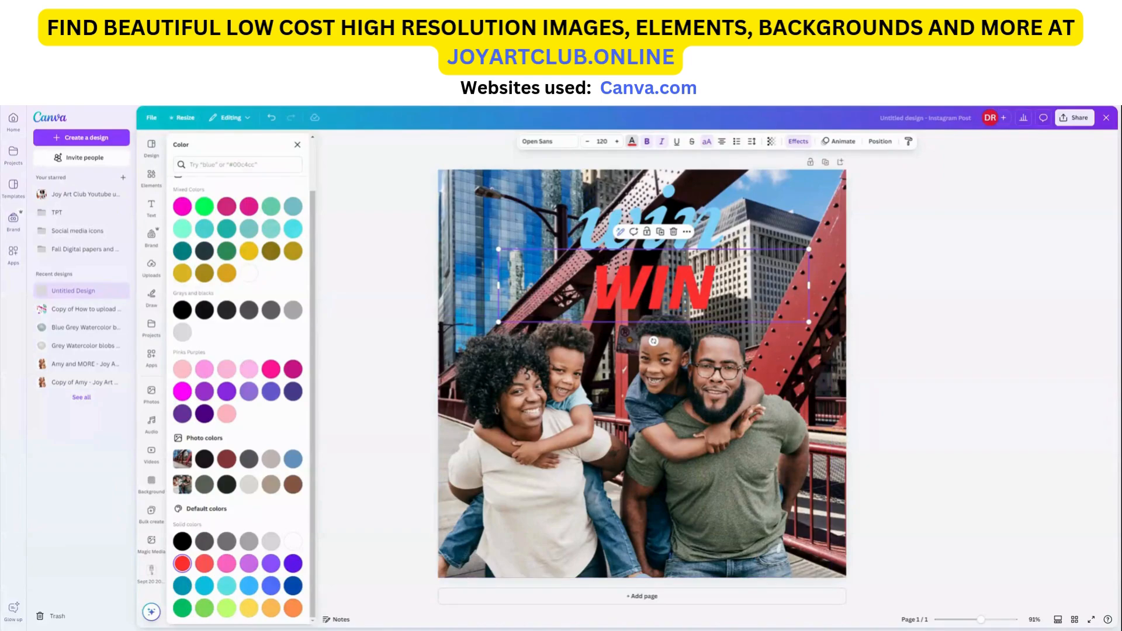
left_click_drag(702, 302, 704, 301)
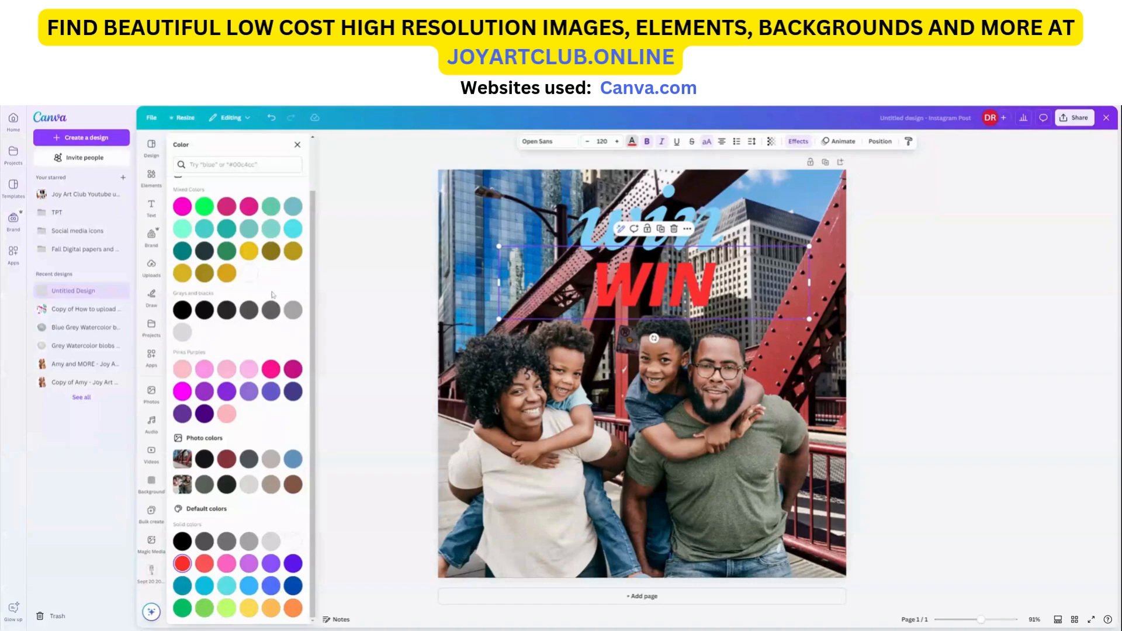
scroll(277, 291, "up", 2)
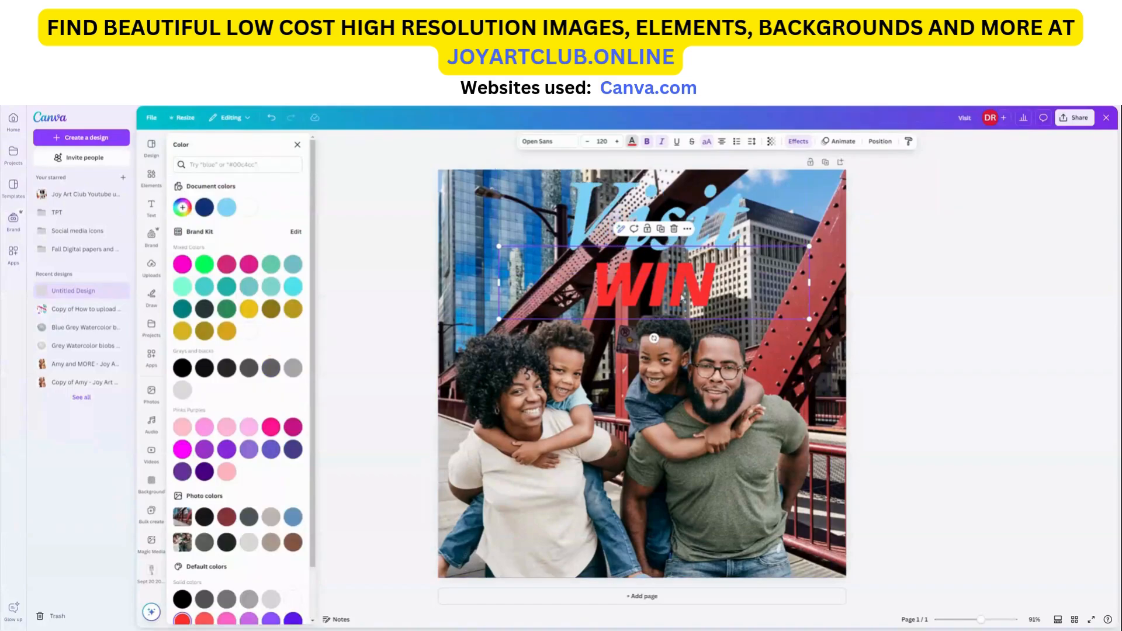
Step: Replace the upper text with Visit and the lower text with CHICAGO
double_click(656, 286)
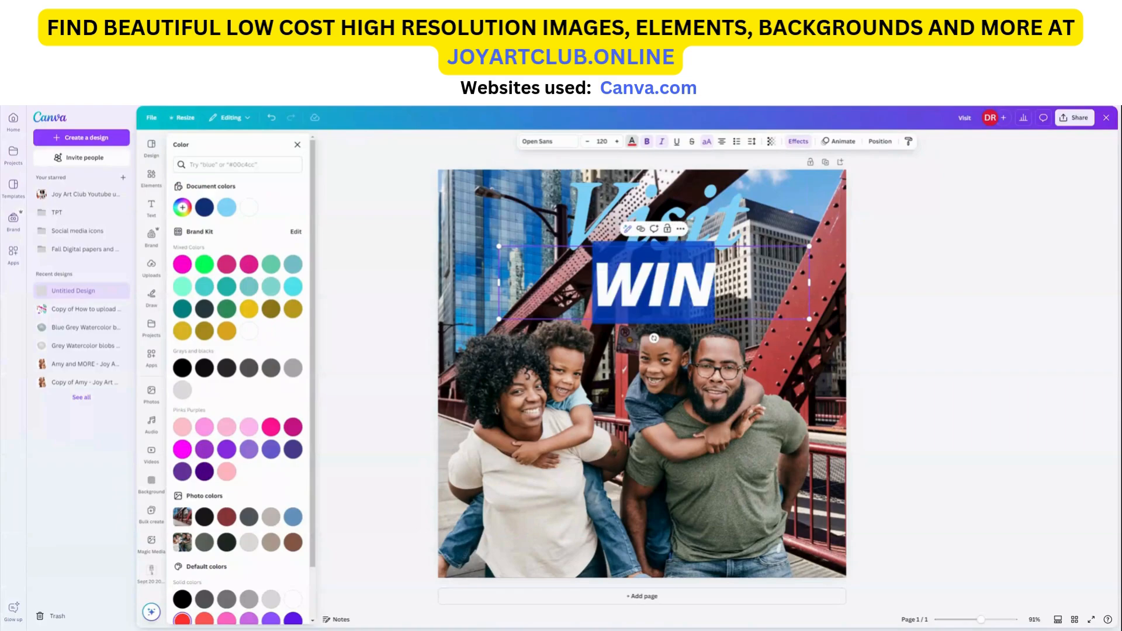
left_click(727, 224)
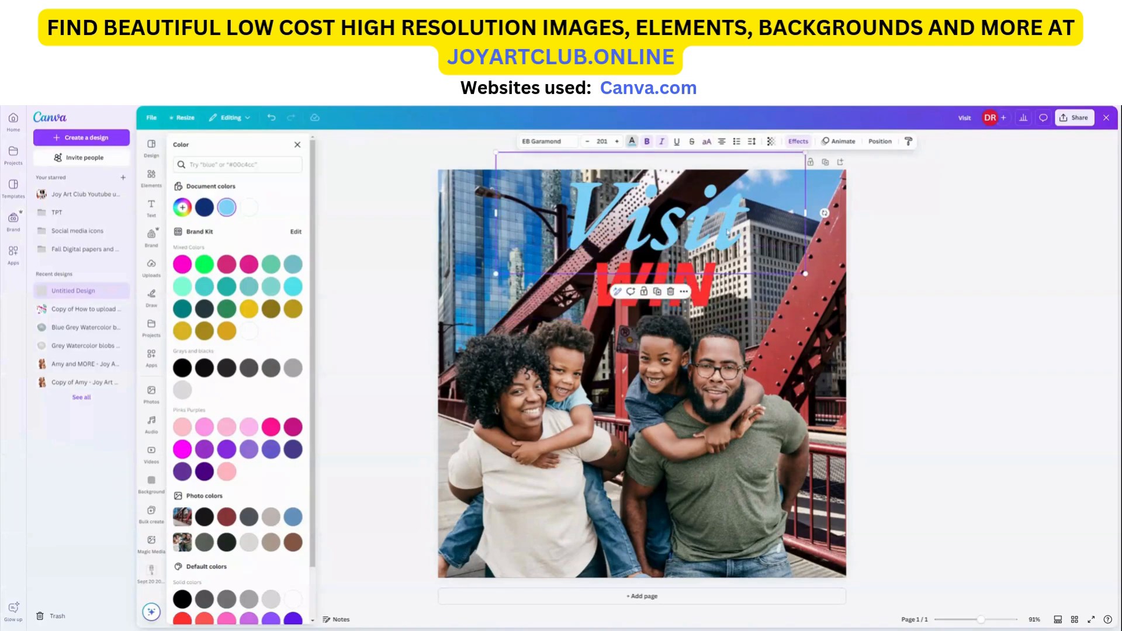
double_click(707, 301)
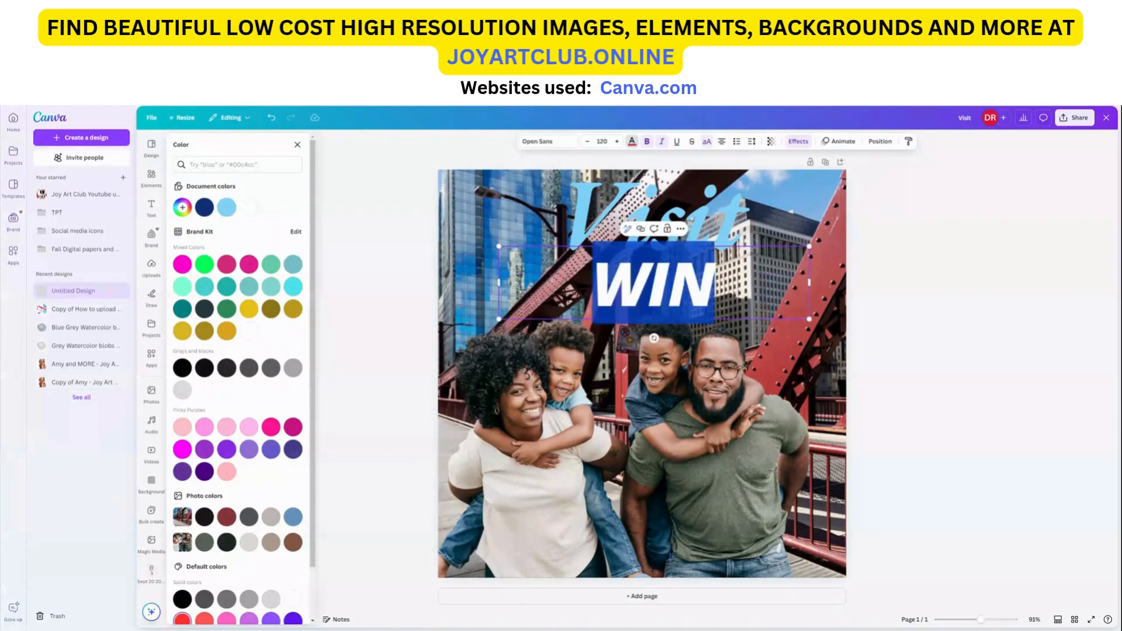
type("CHICAGO")
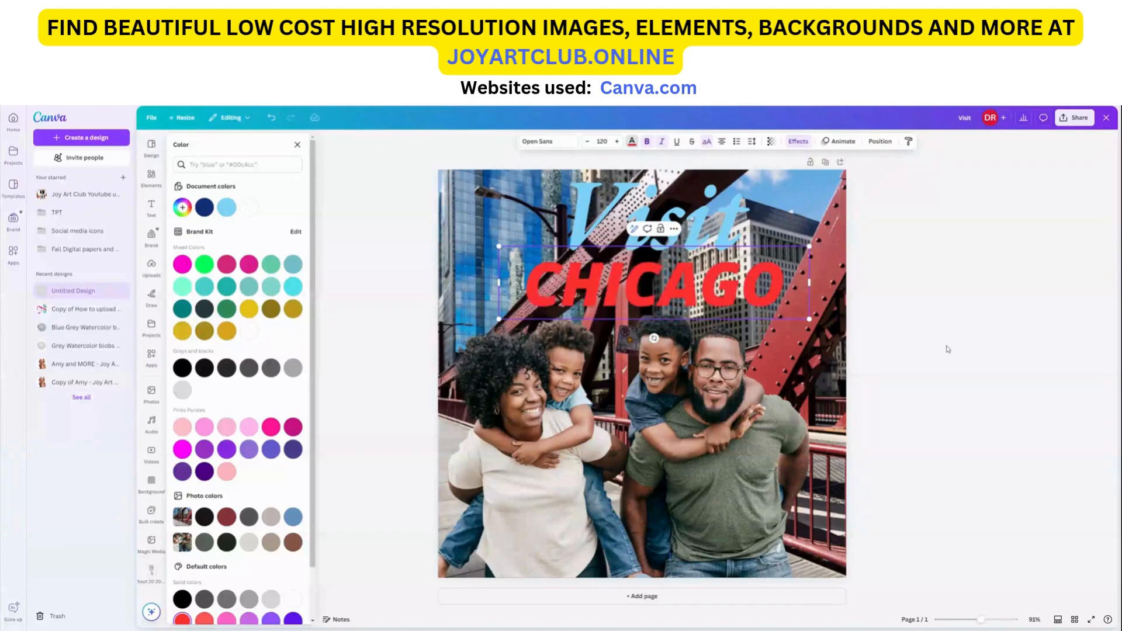
left_click(872, 258)
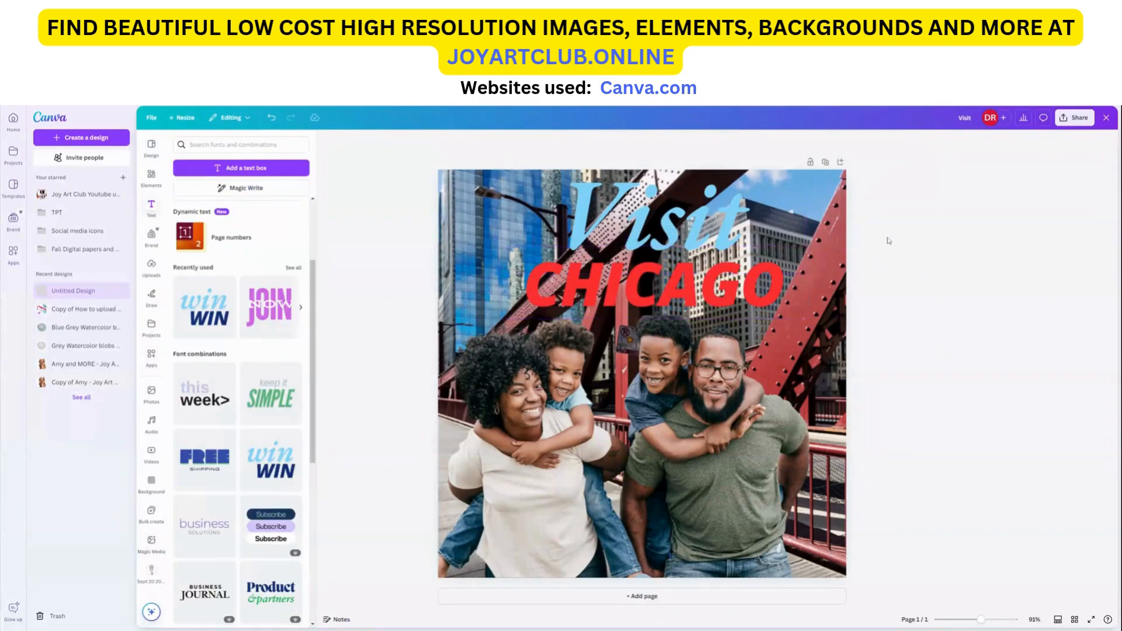
left_click(669, 377)
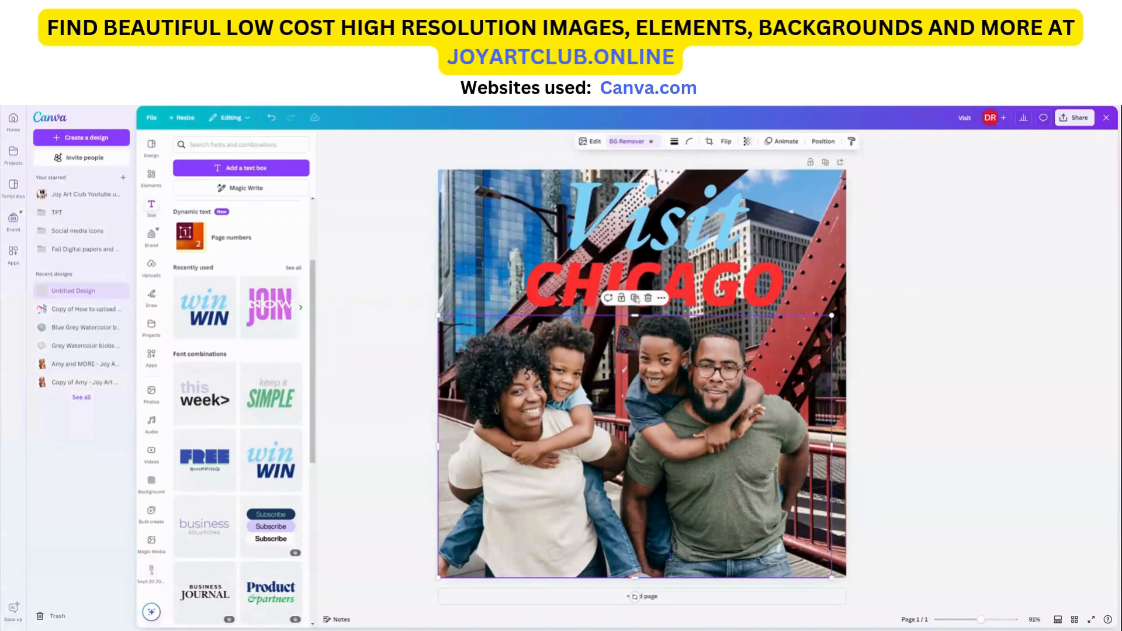
left_click(635, 298)
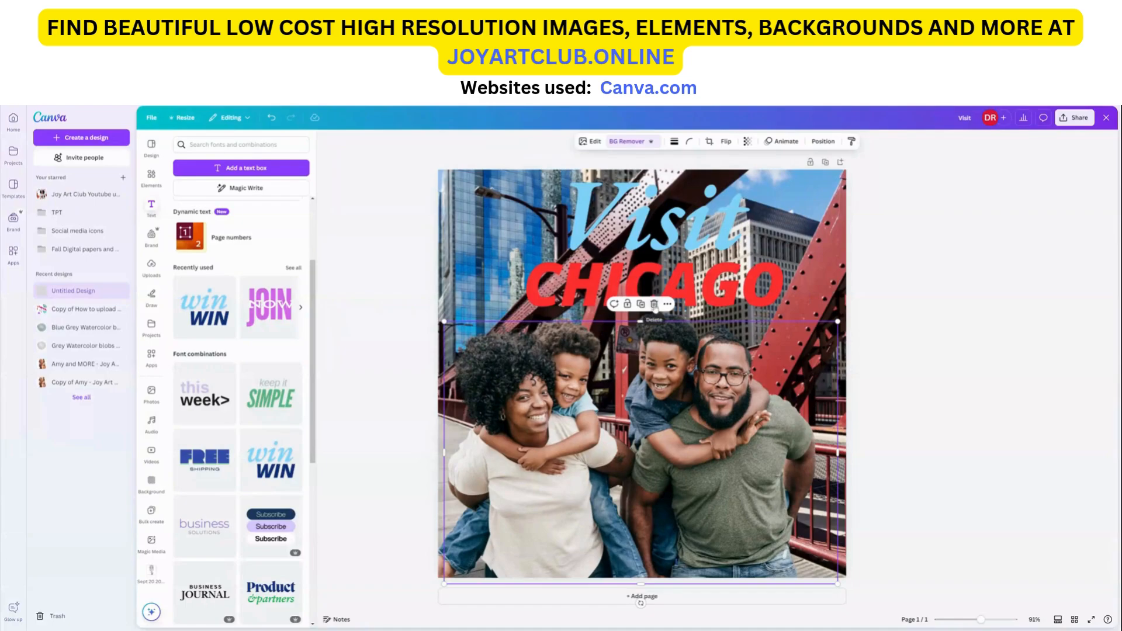
left_click(654, 304)
left_click(663, 355)
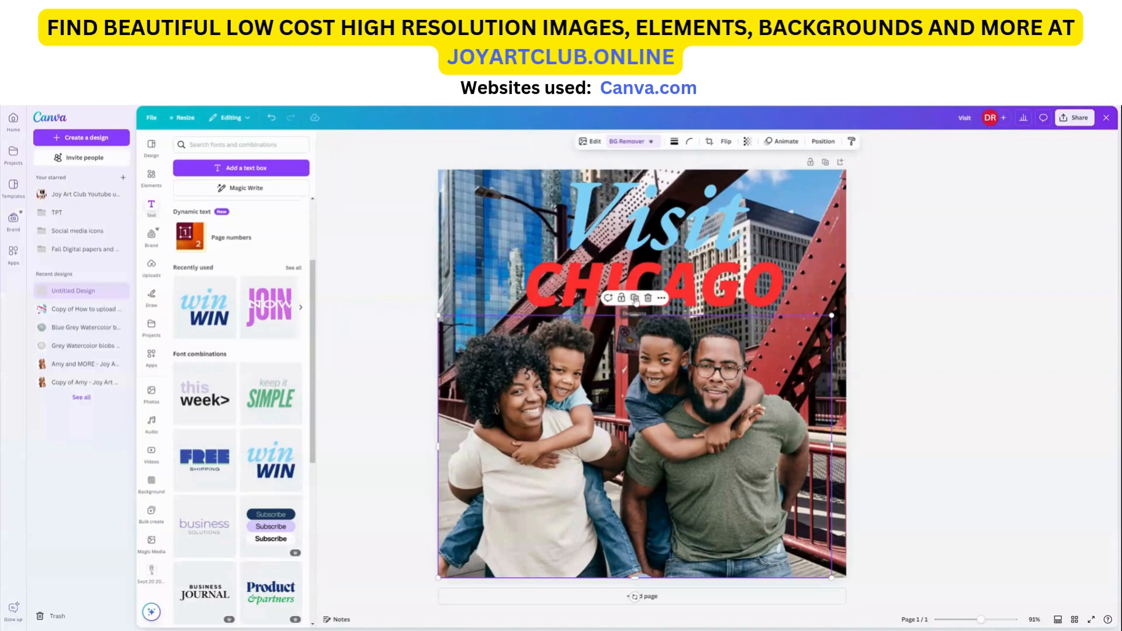
Step: Duplicate the family photo and crop the copy down to a small strip around the boy's head just below CHICAGO
left_click(636, 301)
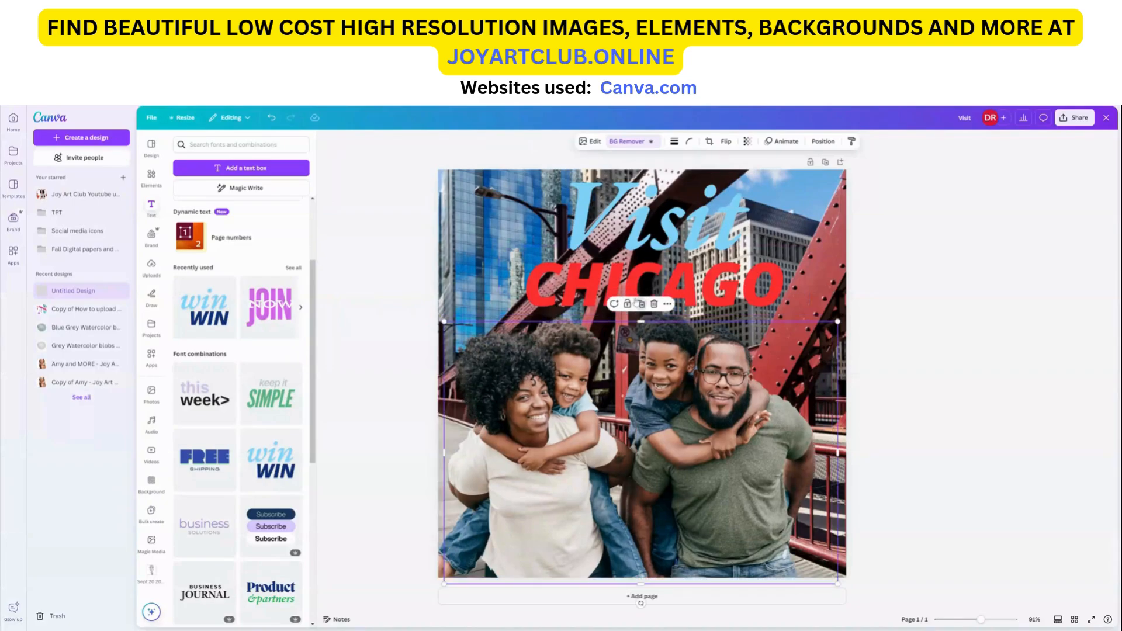
mouse_move(694, 379)
left_mouse_down()
mouse_move(684, 352)
mouse_move(686, 367)
left_mouse_up()
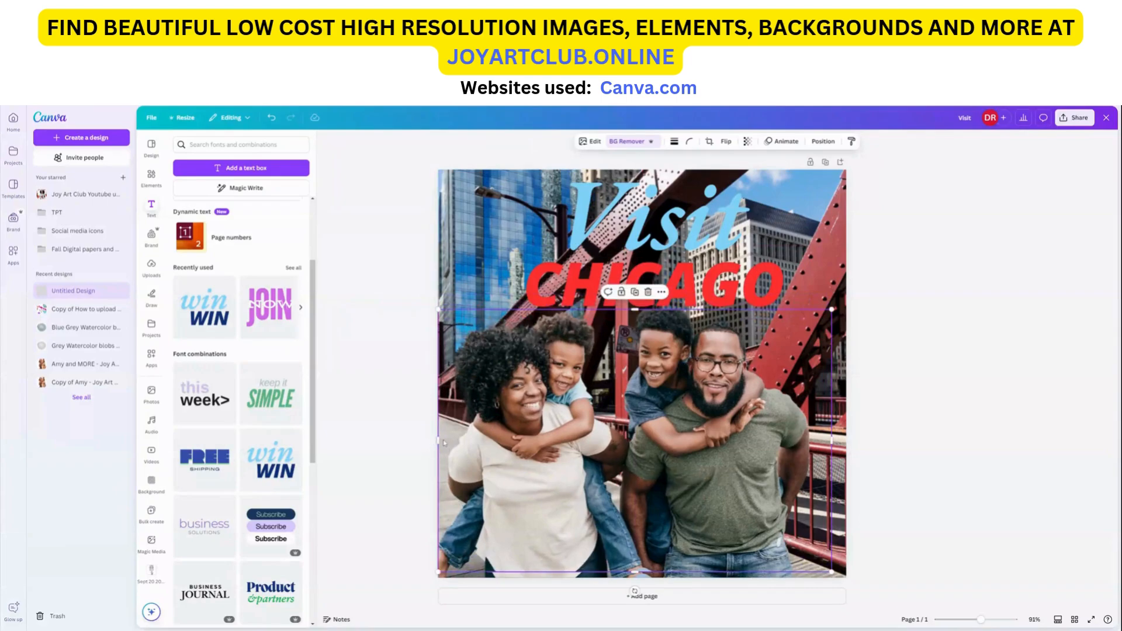
left_click_drag(440, 442, 666, 439)
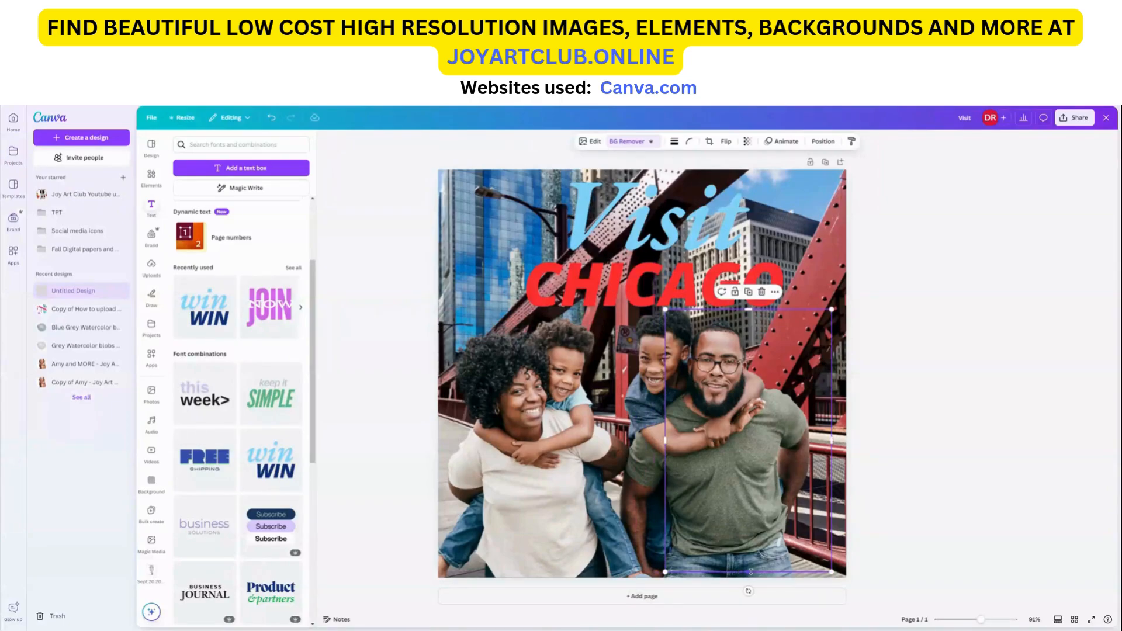
left_click_drag(718, 414, 707, 332)
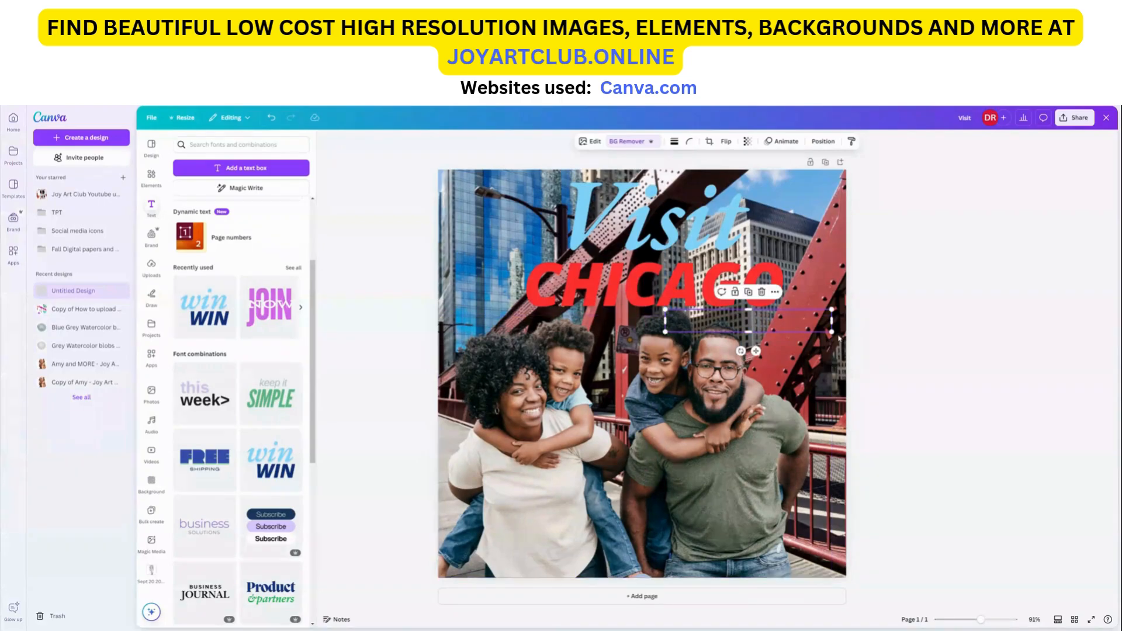
left_click_drag(832, 321, 673, 324)
Step: Position the cropped head piece so it lines up exactly over the boy's head in the photo
left_click(664, 278)
left_click(765, 346)
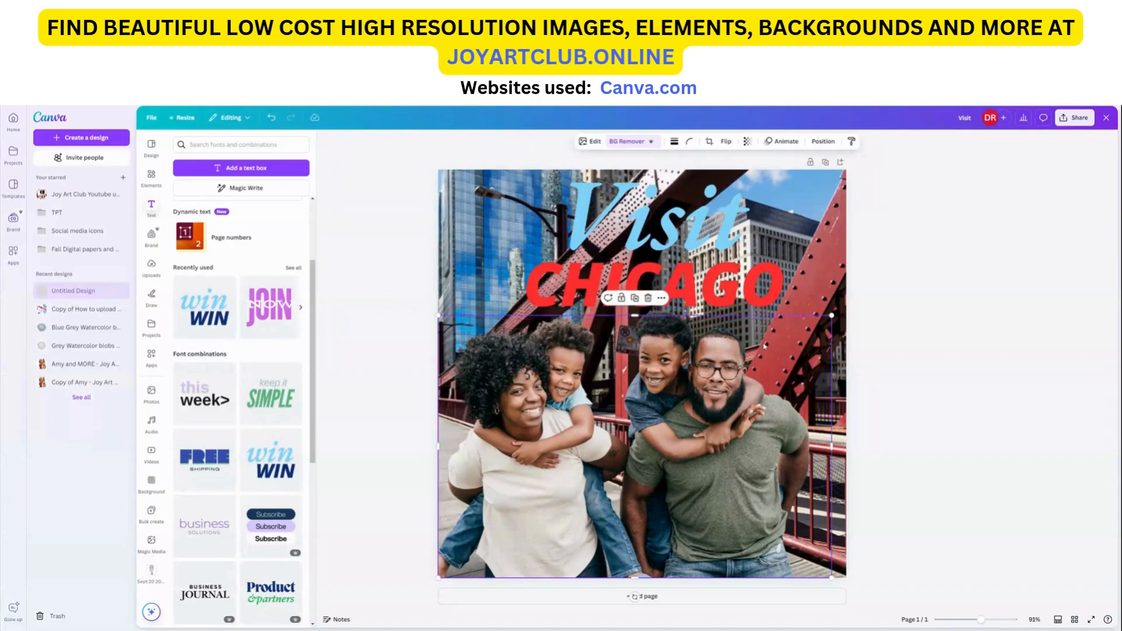
left_click(671, 336)
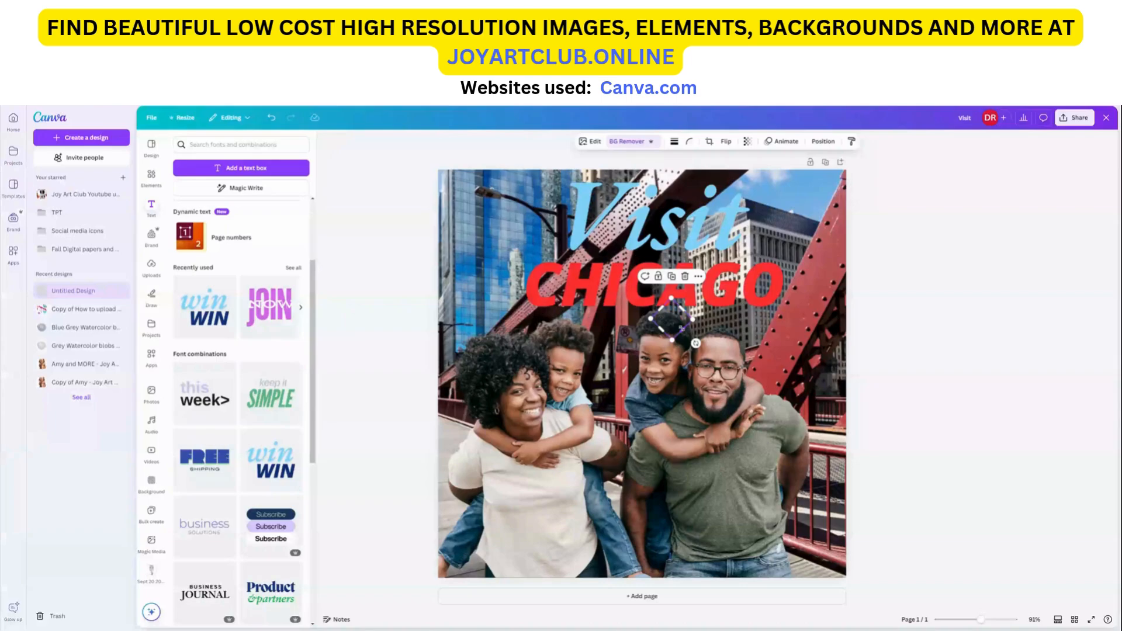
left_click(740, 335)
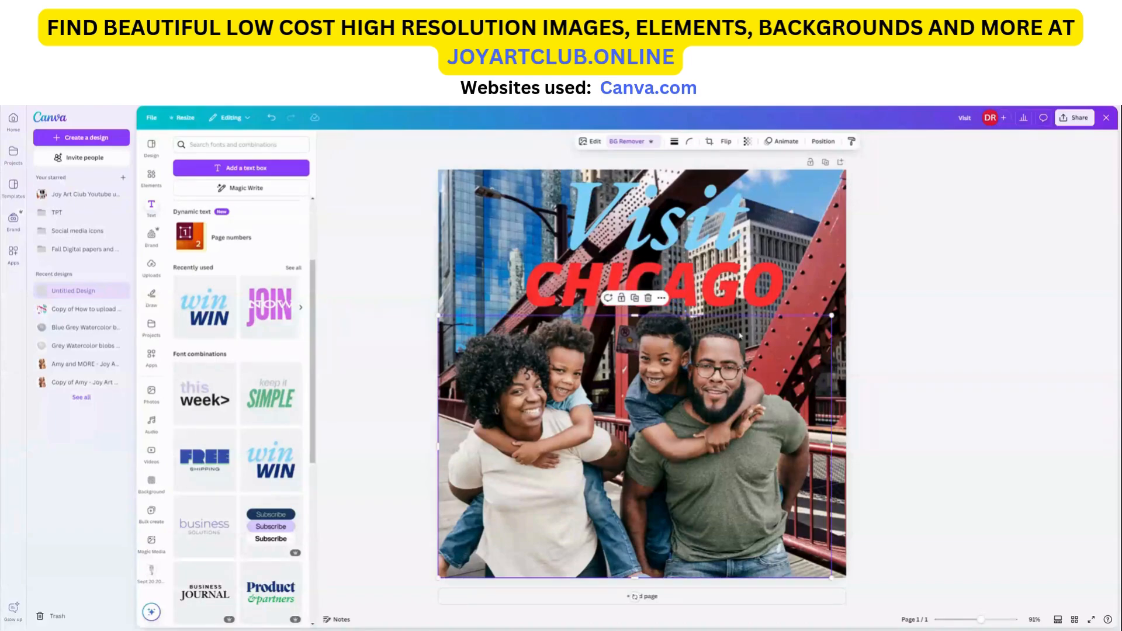
left_click(677, 336)
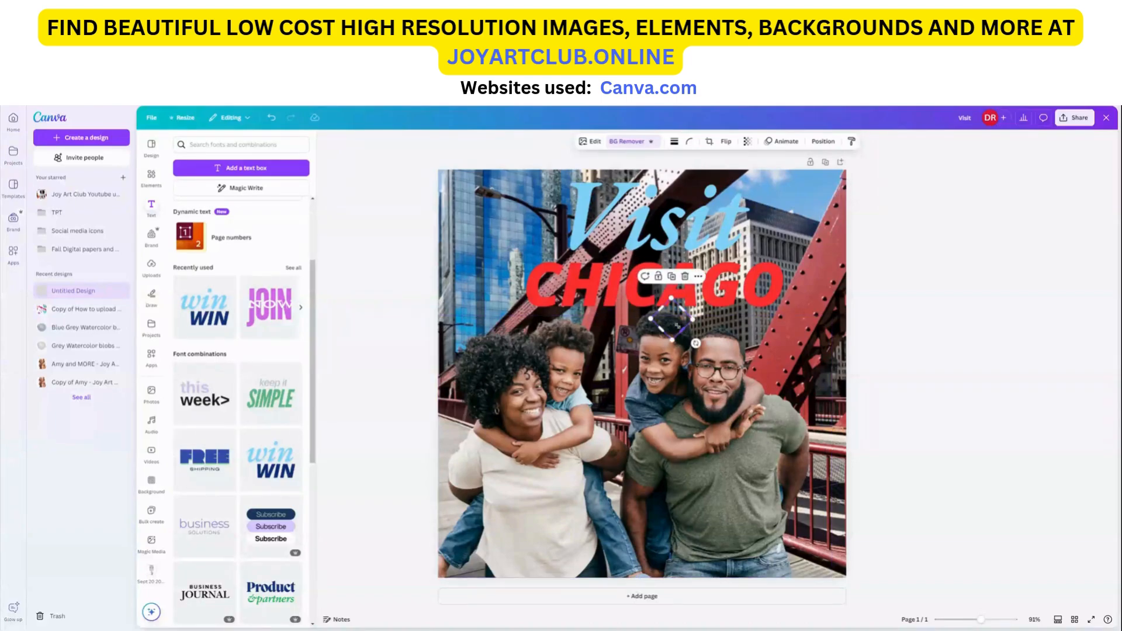
left_click(673, 335)
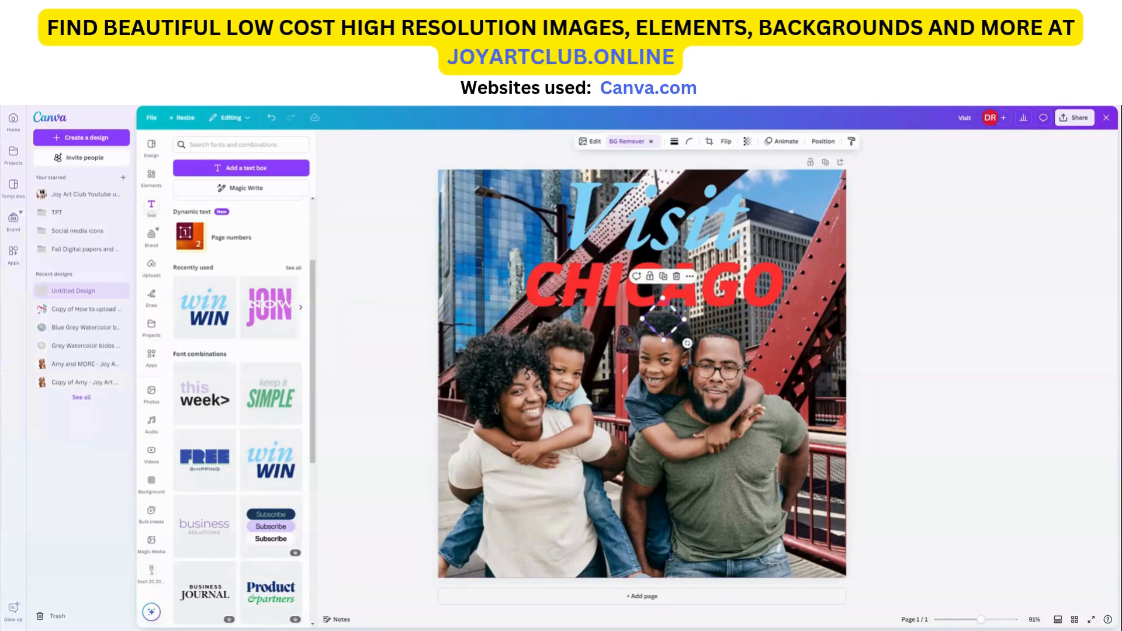
left_click_drag(679, 334, 706, 330)
left_click(690, 335)
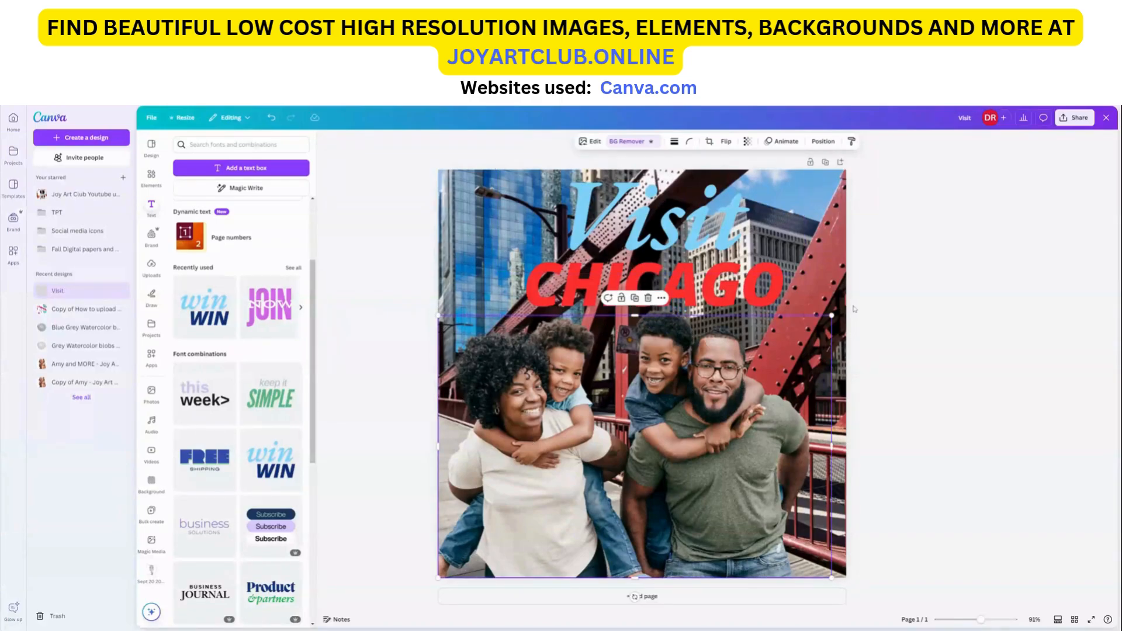
left_click(826, 296)
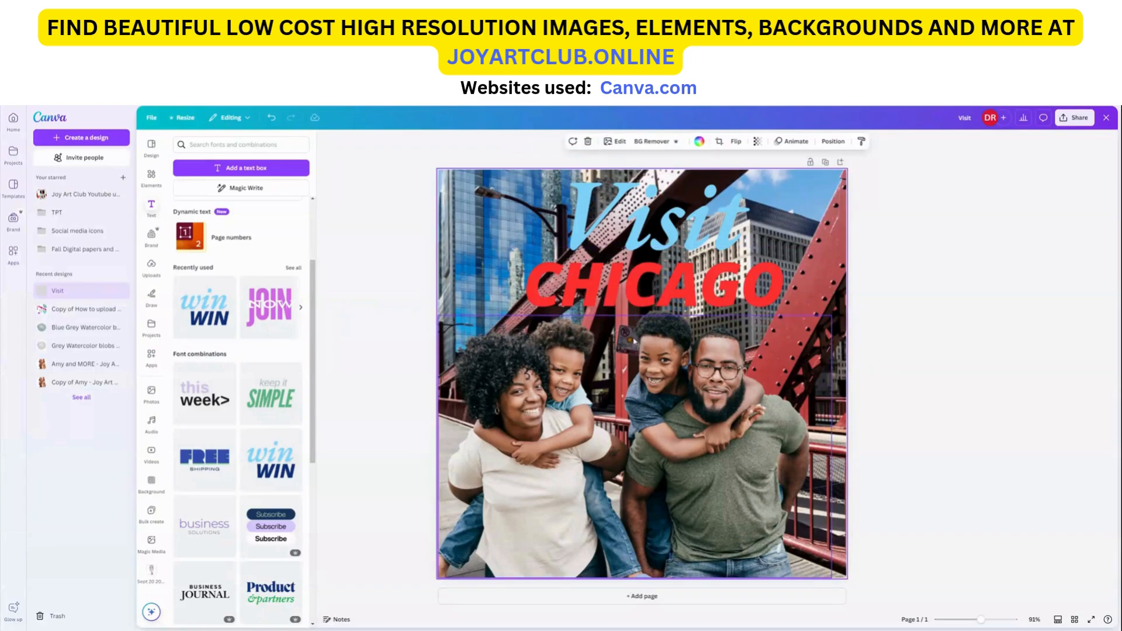
left_click(665, 323)
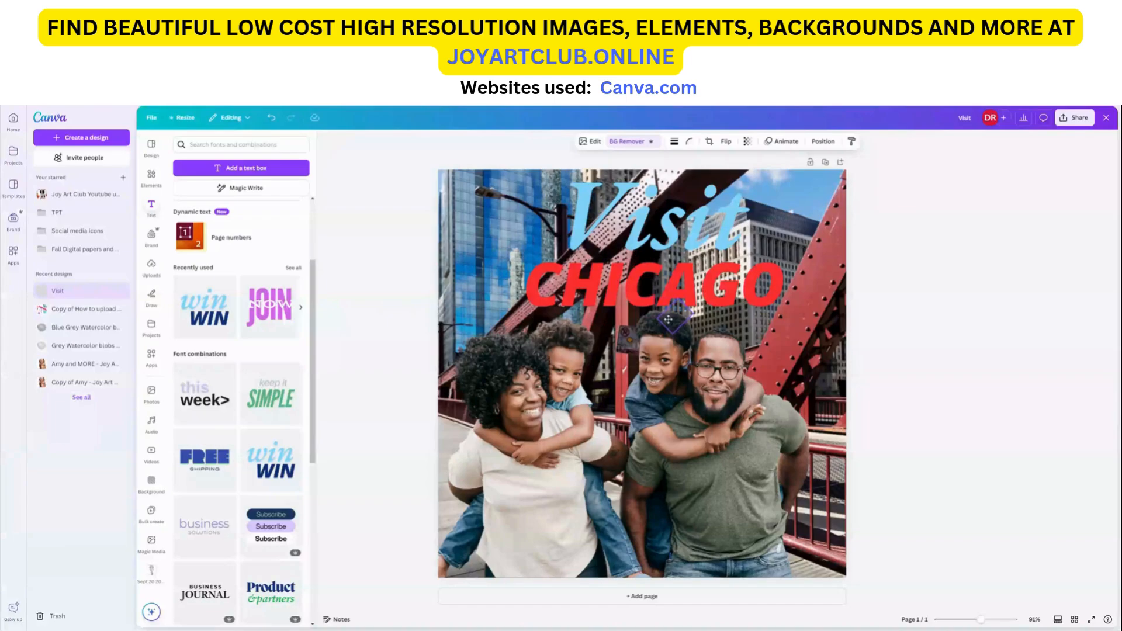
left_click(667, 323)
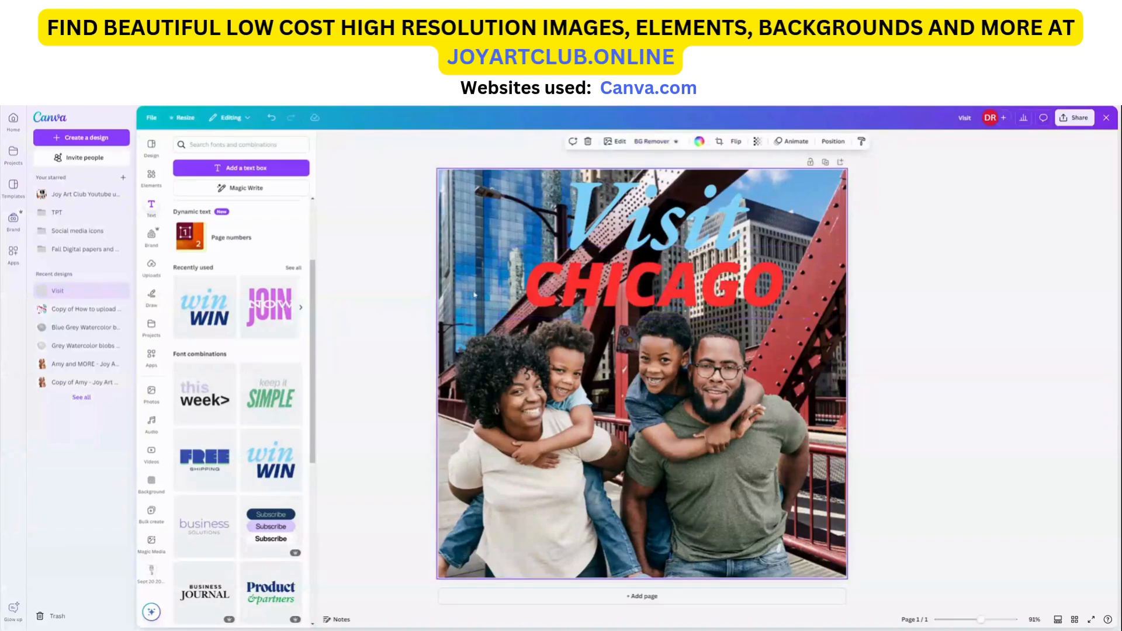
left_click(667, 325)
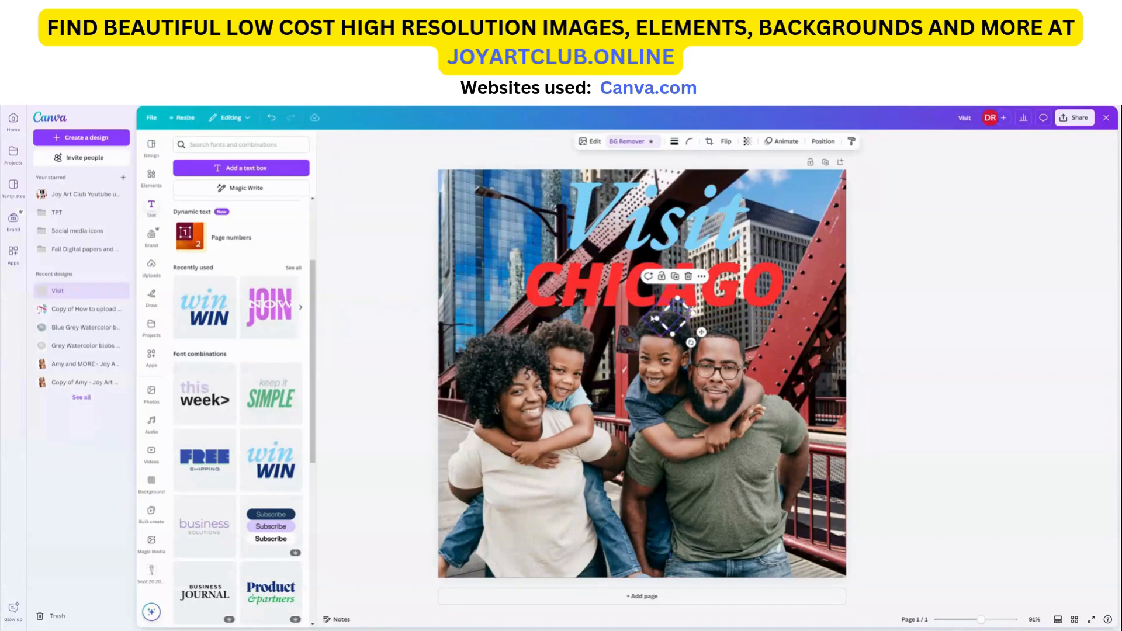
Step: Select the cropped head piece together with the family photo and group them
left_click(665, 320)
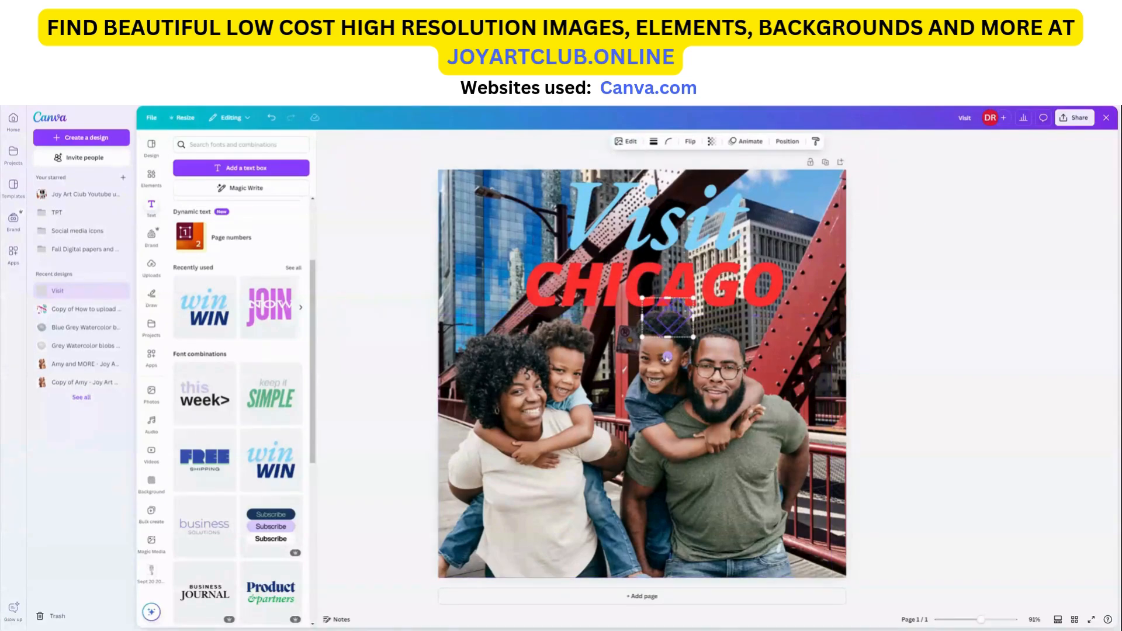
left_click(680, 345)
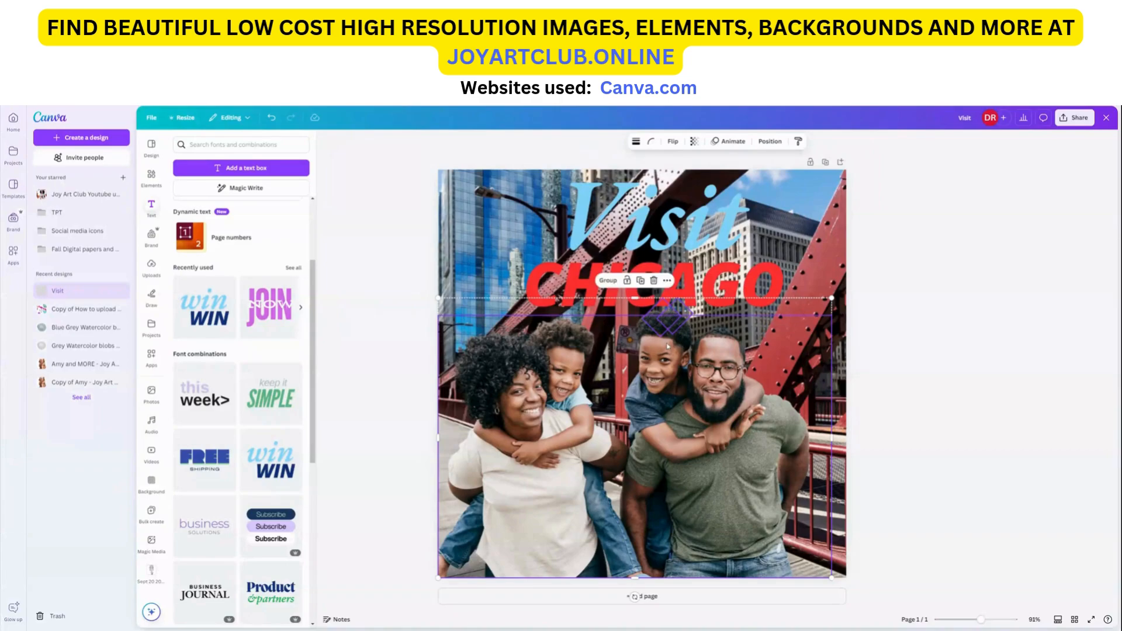
left_click(608, 280)
left_click(953, 370)
mouse_move(694, 371)
left_mouse_down()
mouse_move(781, 373)
mouse_move(614, 367)
mouse_move(742, 374)
mouse_move(691, 370)
left_mouse_up()
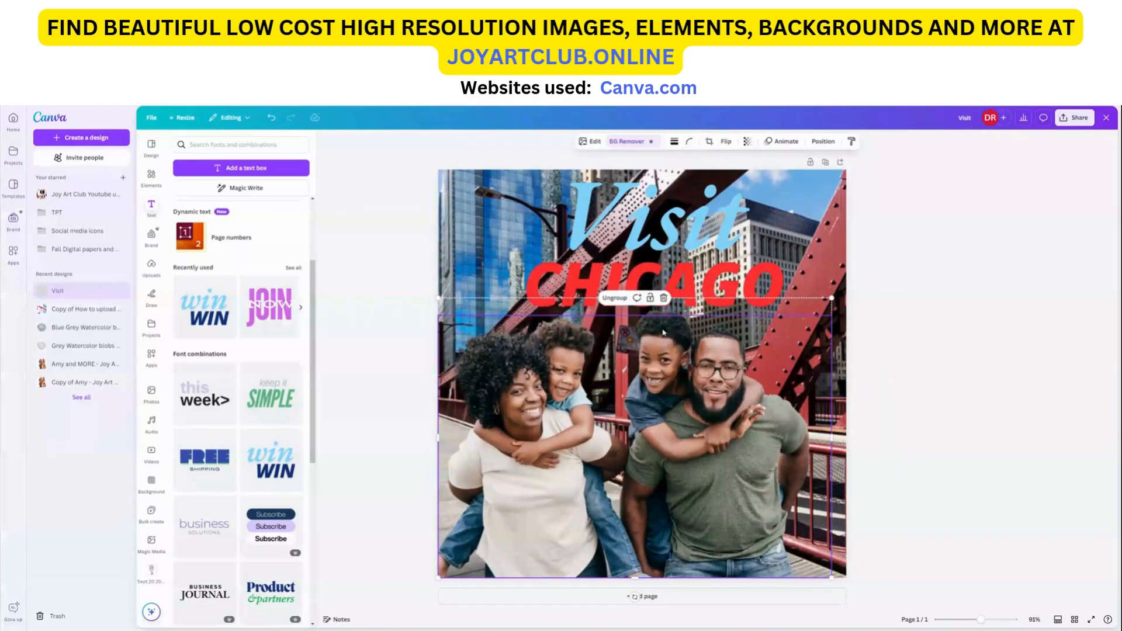
left_click(726, 142)
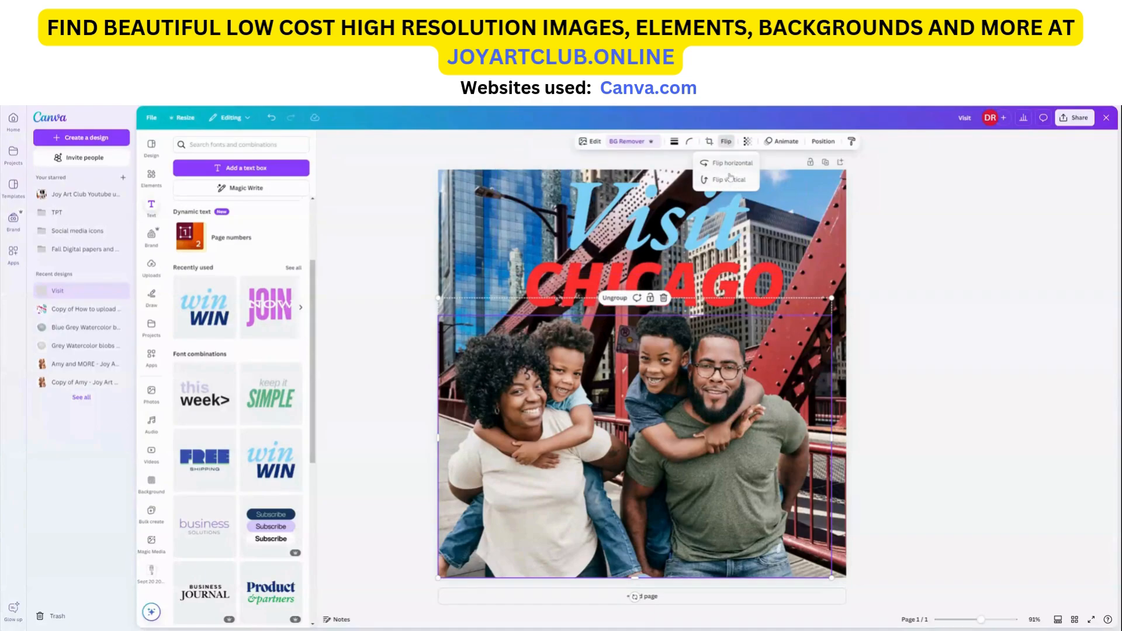
key("Escape")
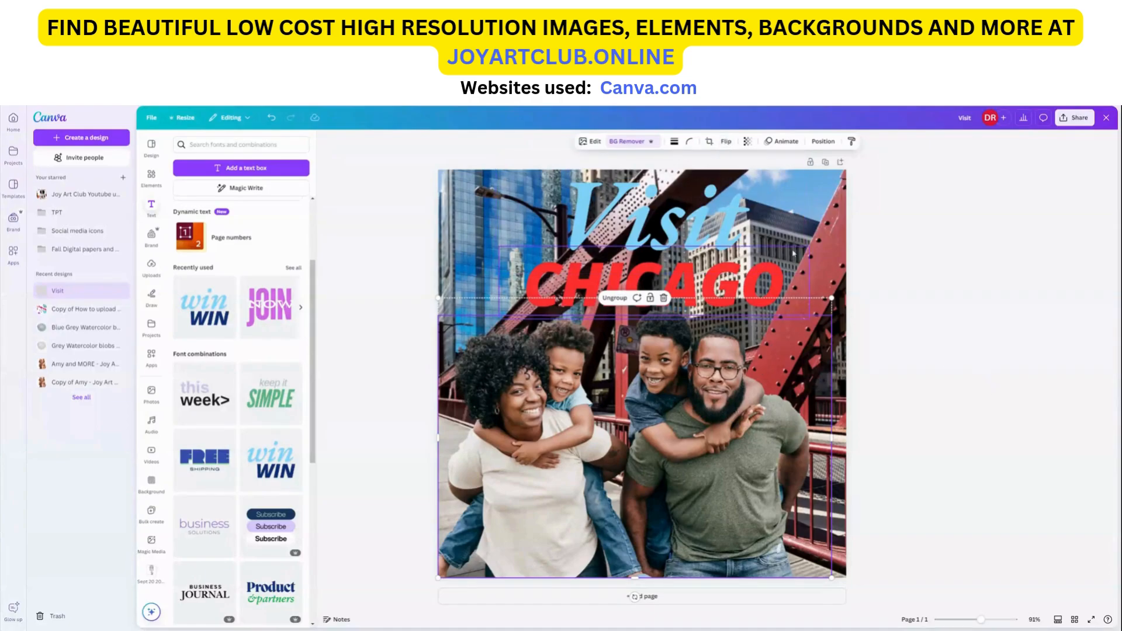
left_click(704, 226)
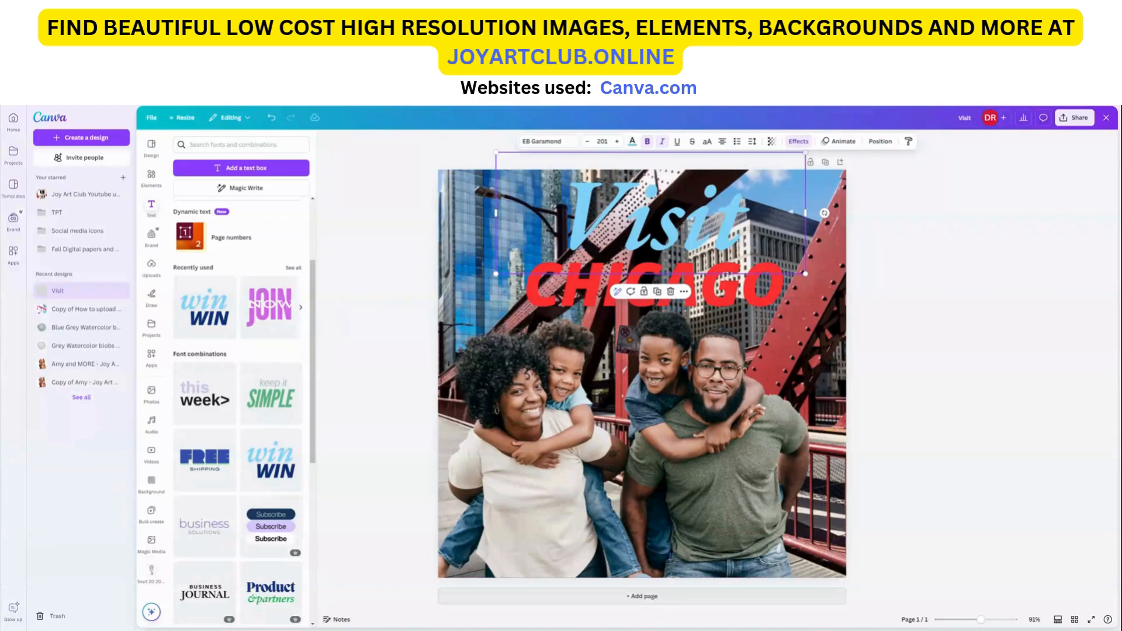
Step: Add a second blank page and search the photo library for new york
left_click(643, 596)
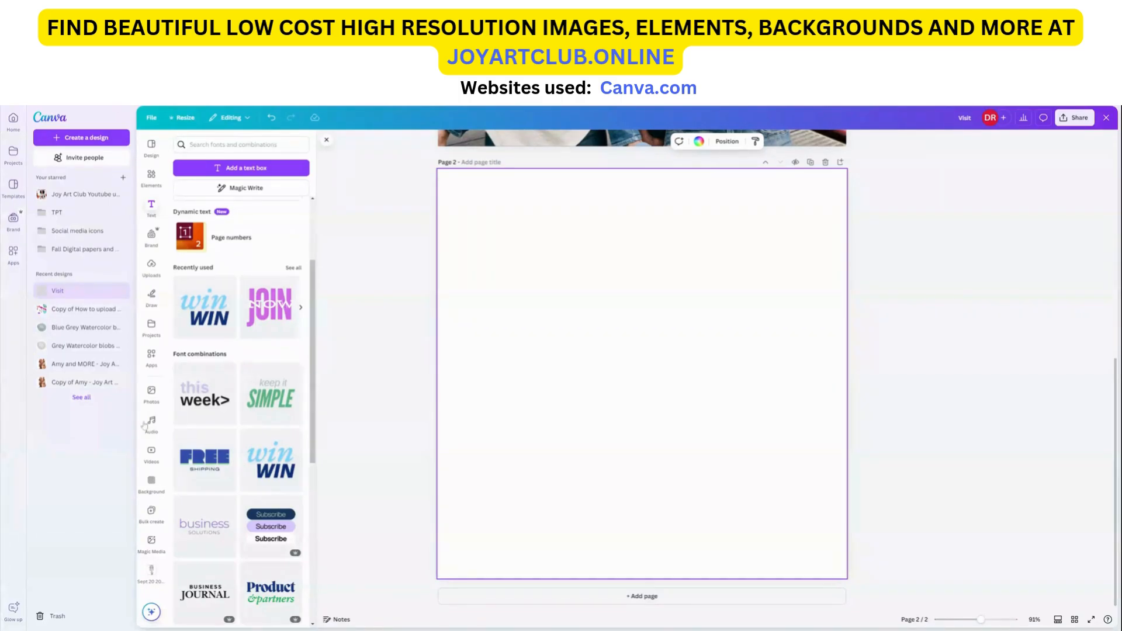
left_click(151, 393)
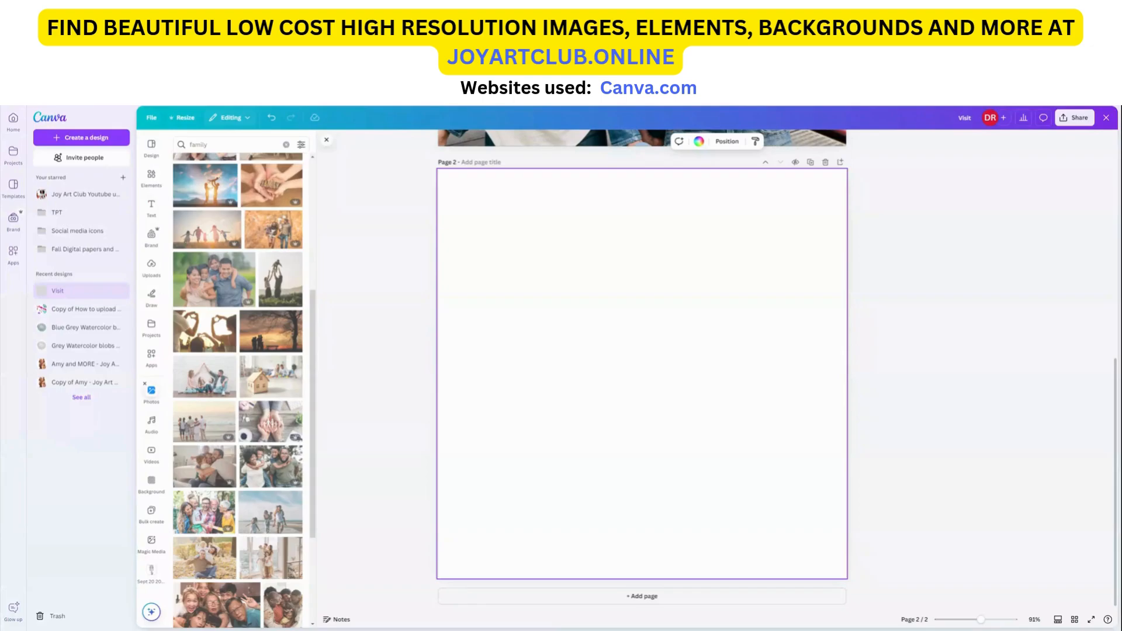
type("new york")
key("Return")
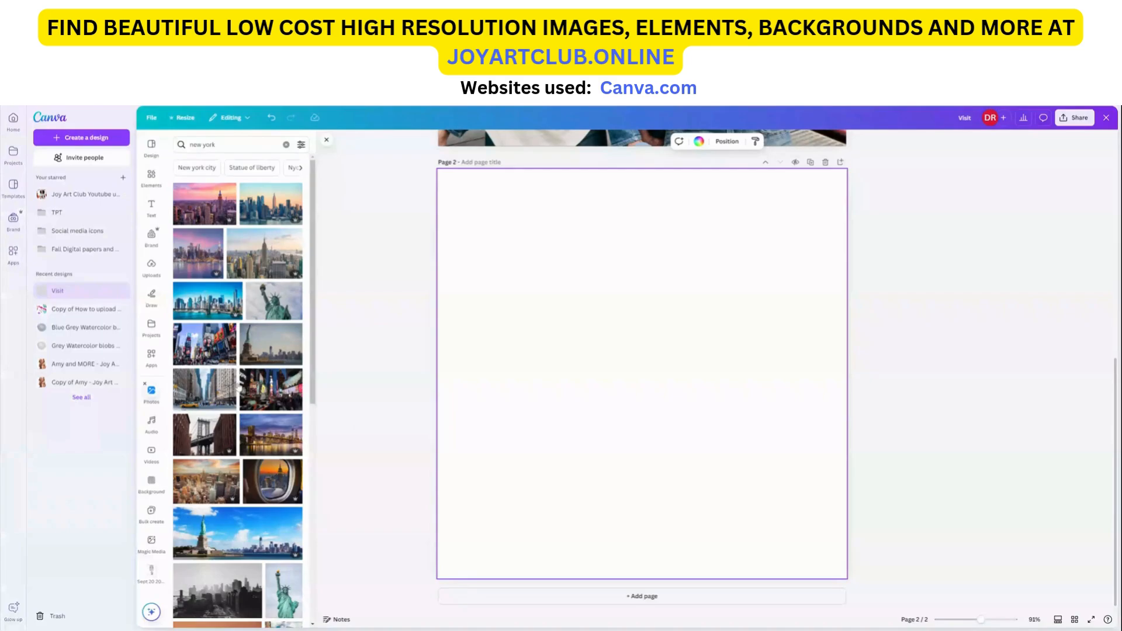
Step: Browse the new york photo results, then search the photo library for new york city street
scroll(237, 386, "down", 4)
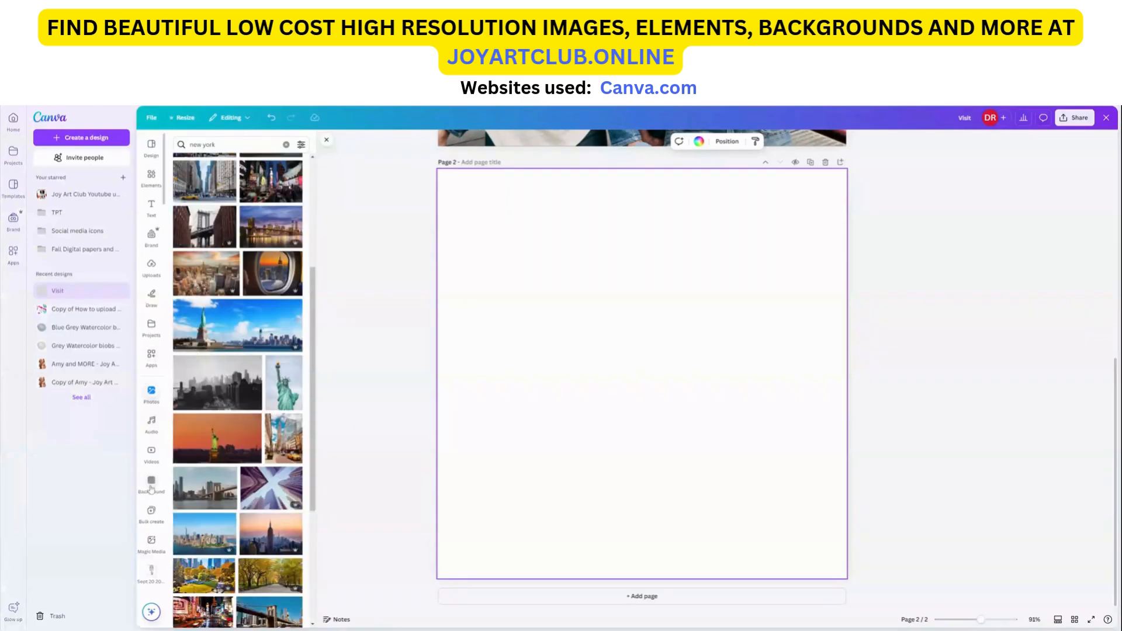
scroll(192, 371, "down", 2)
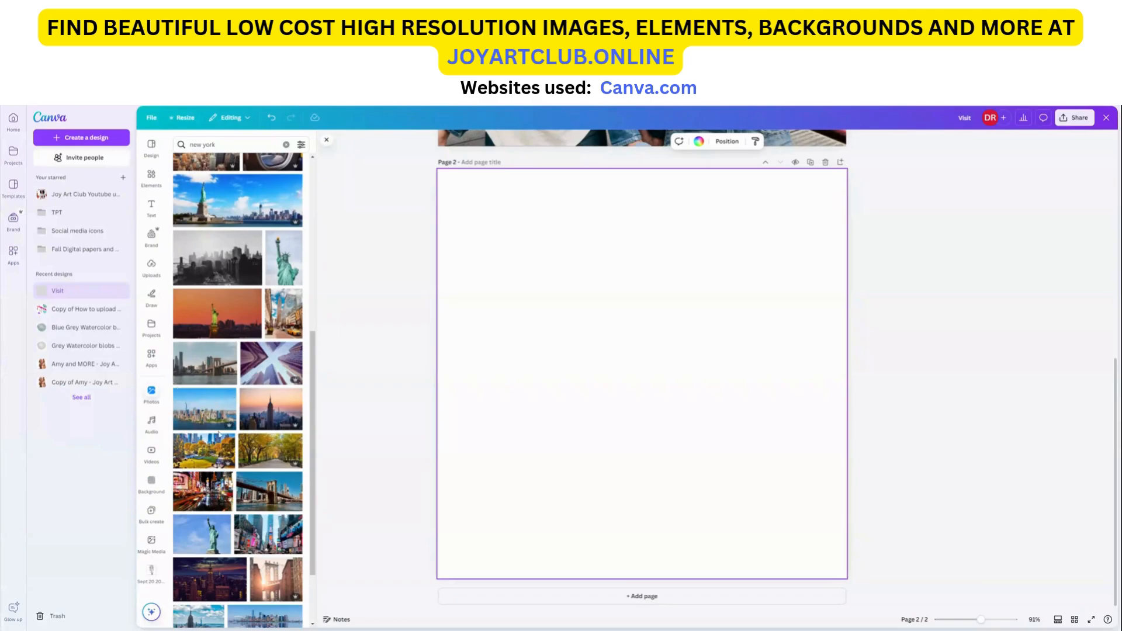
scroll(247, 528, "down", 2)
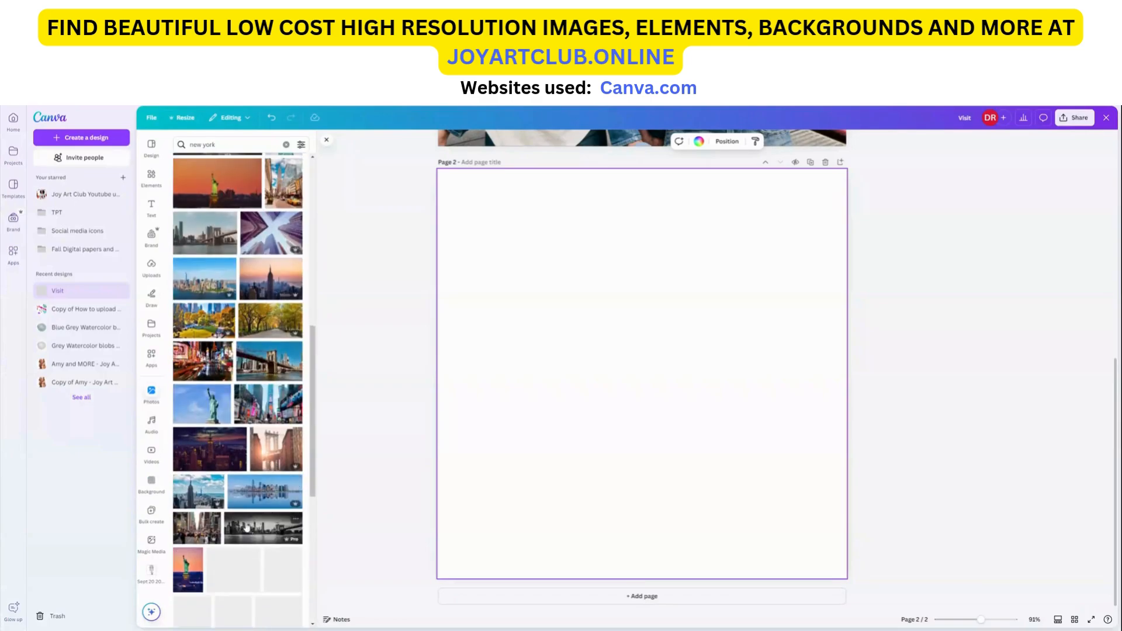
scroll(251, 520, "down", 3)
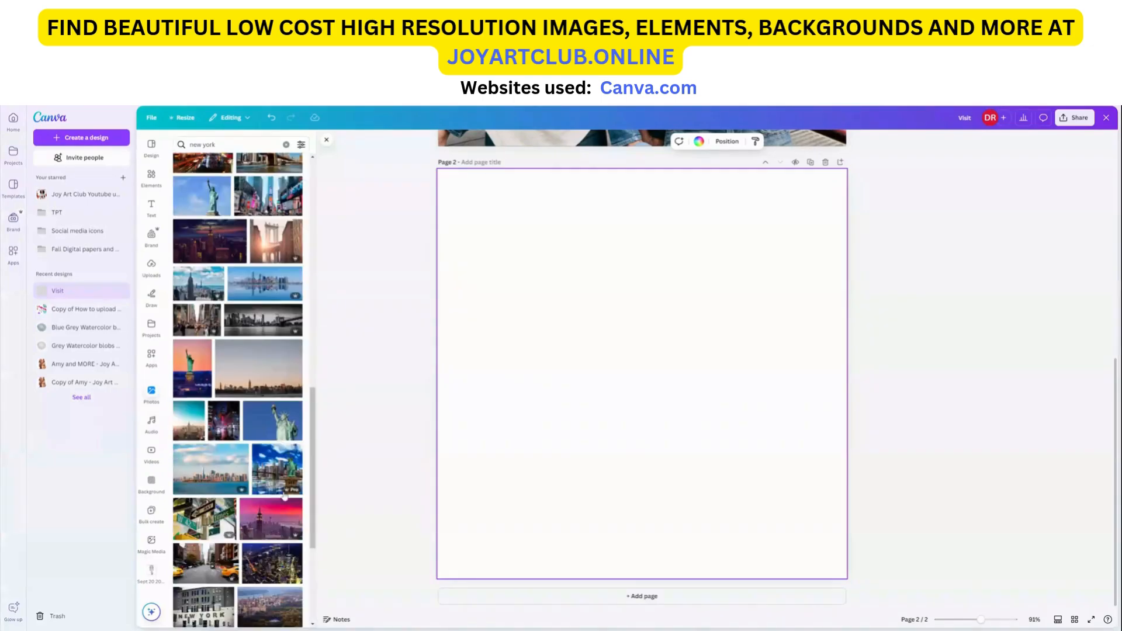
scroll(285, 495, "down", 3)
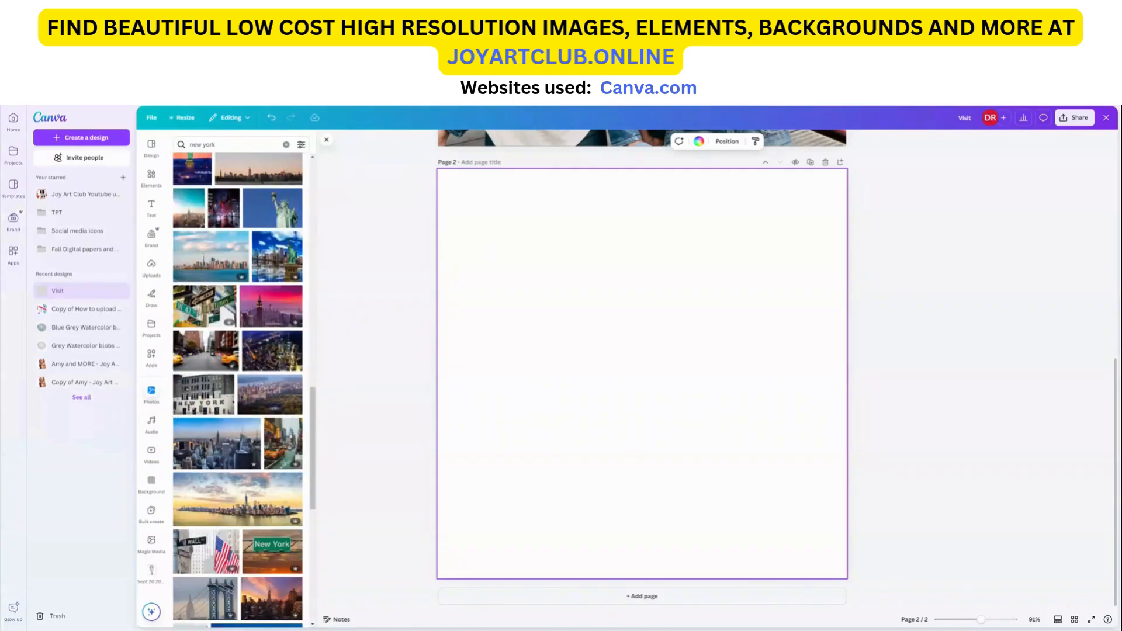
left_click(228, 145)
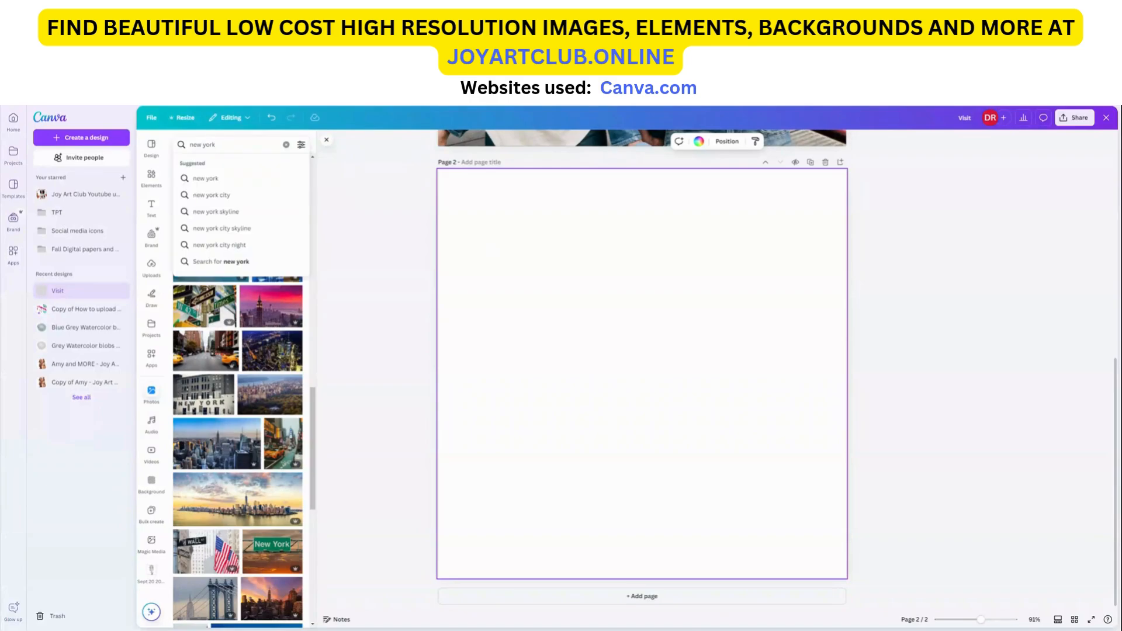
type("city street")
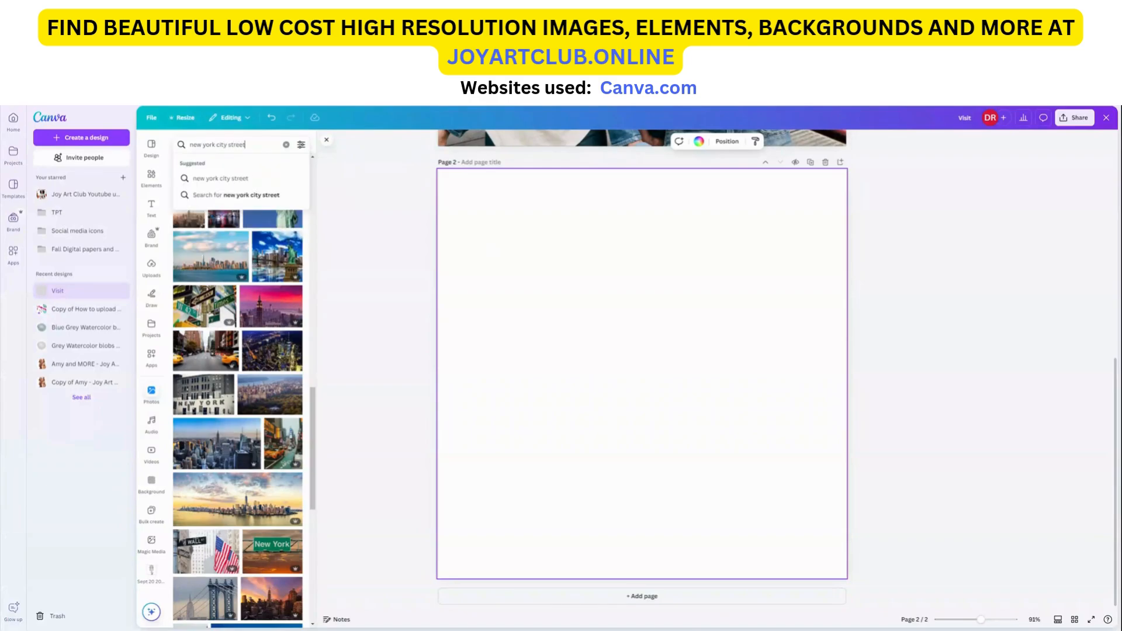
key("Return")
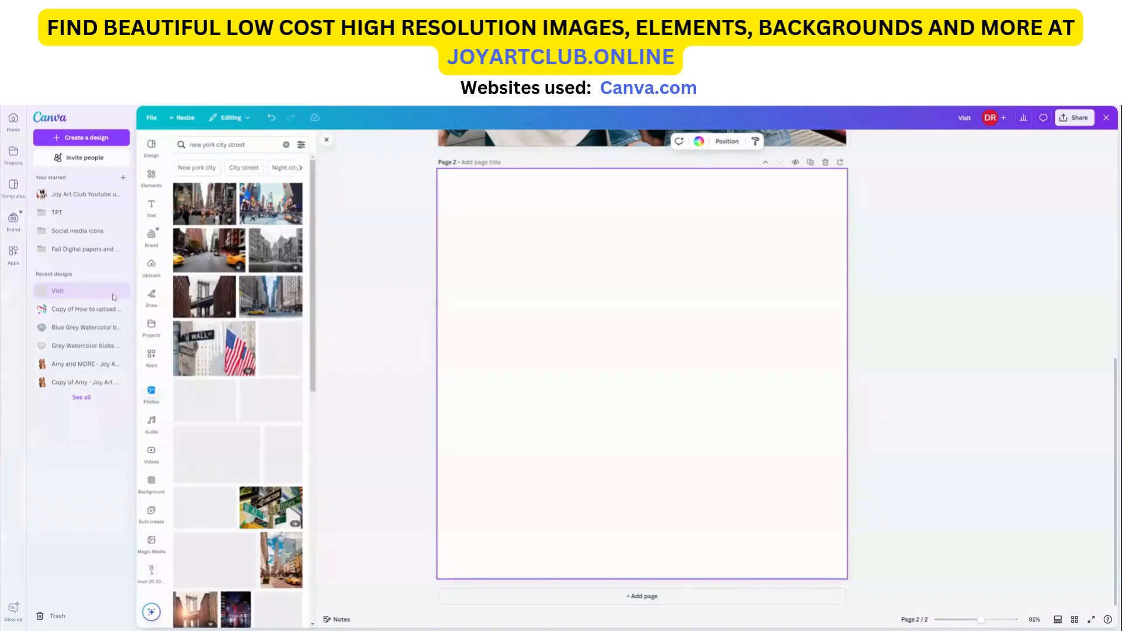
Step: Add a brownstone street photo to page 2 and set it as the page background
scroll(245, 397, "down", 3)
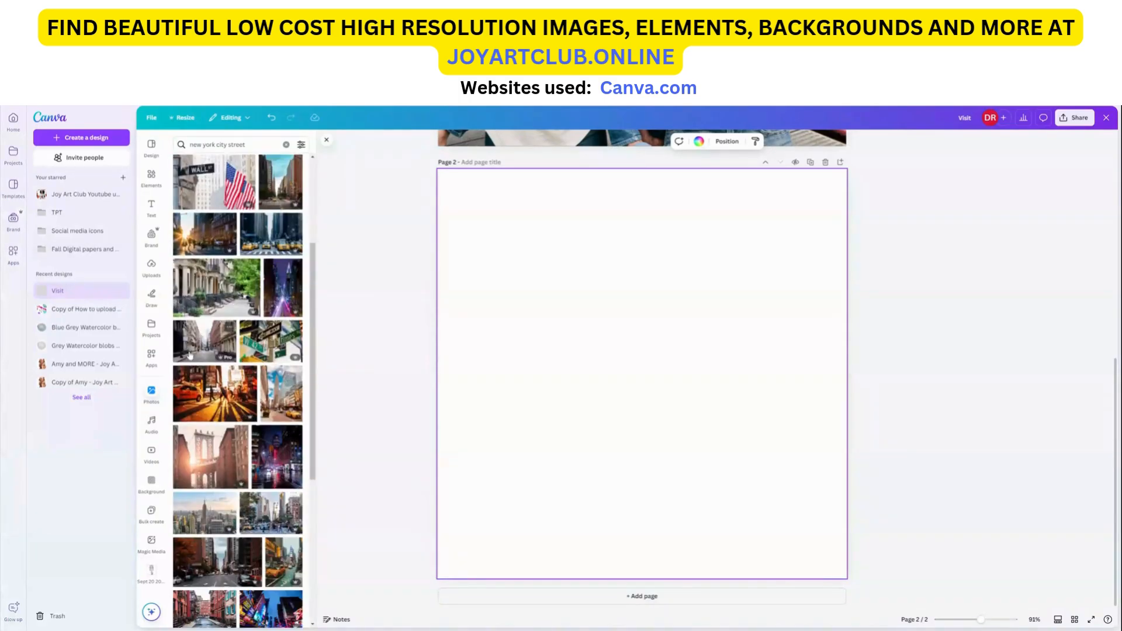
left_click(218, 288)
left_click_drag(696, 439, 660, 393)
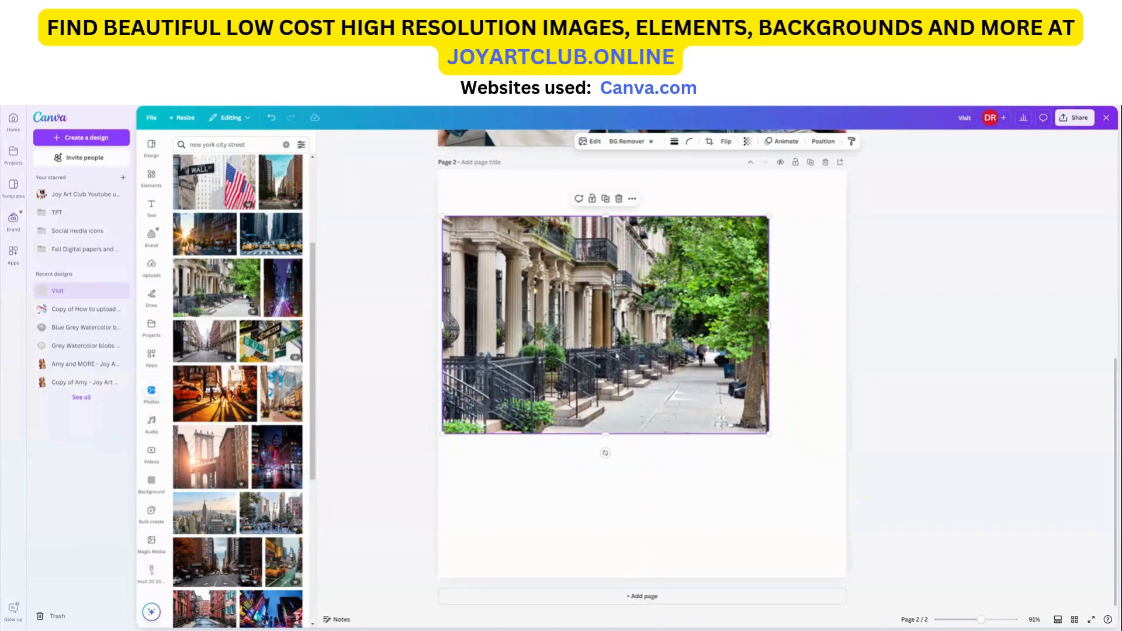
left_click(632, 199)
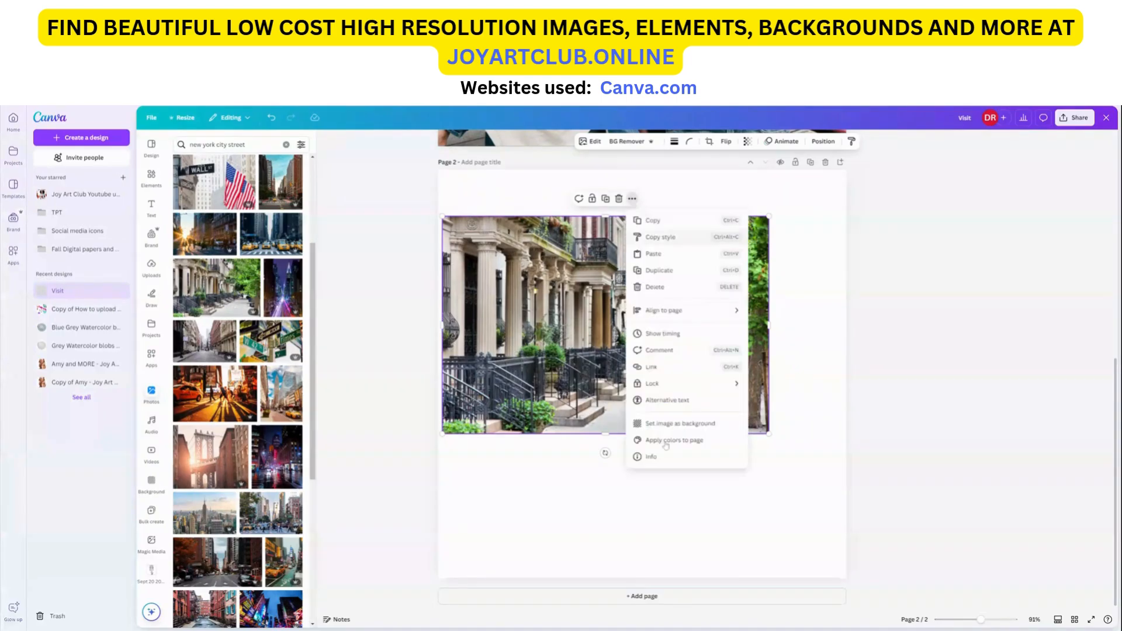
left_click(678, 425)
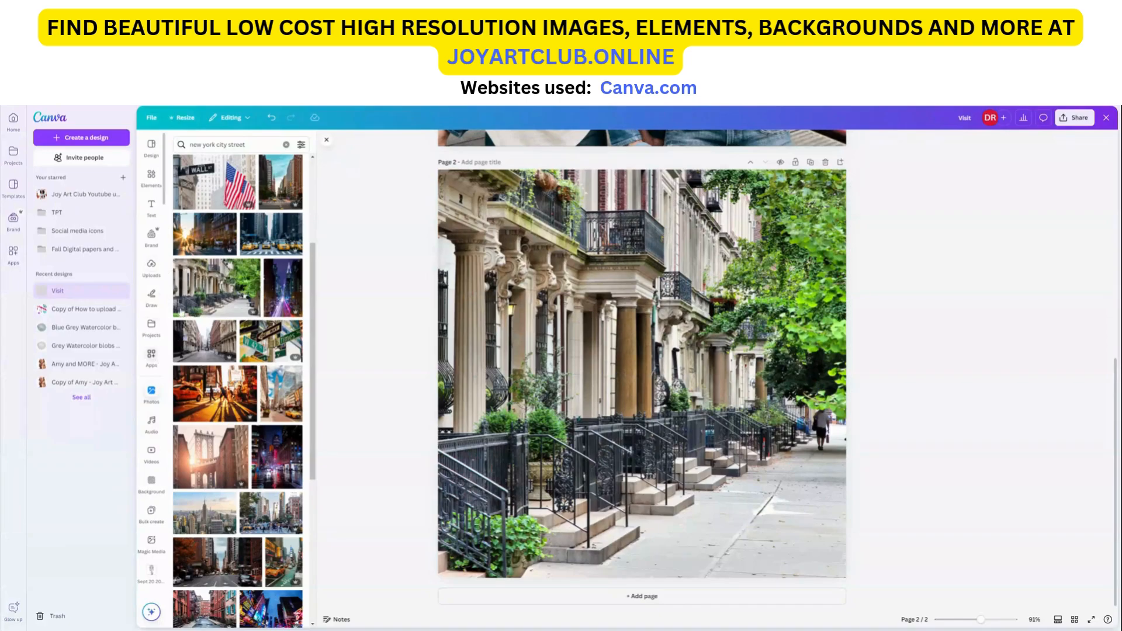
Step: Replace the photo search with tourist
double_click(236, 144)
key("ctrl+a")
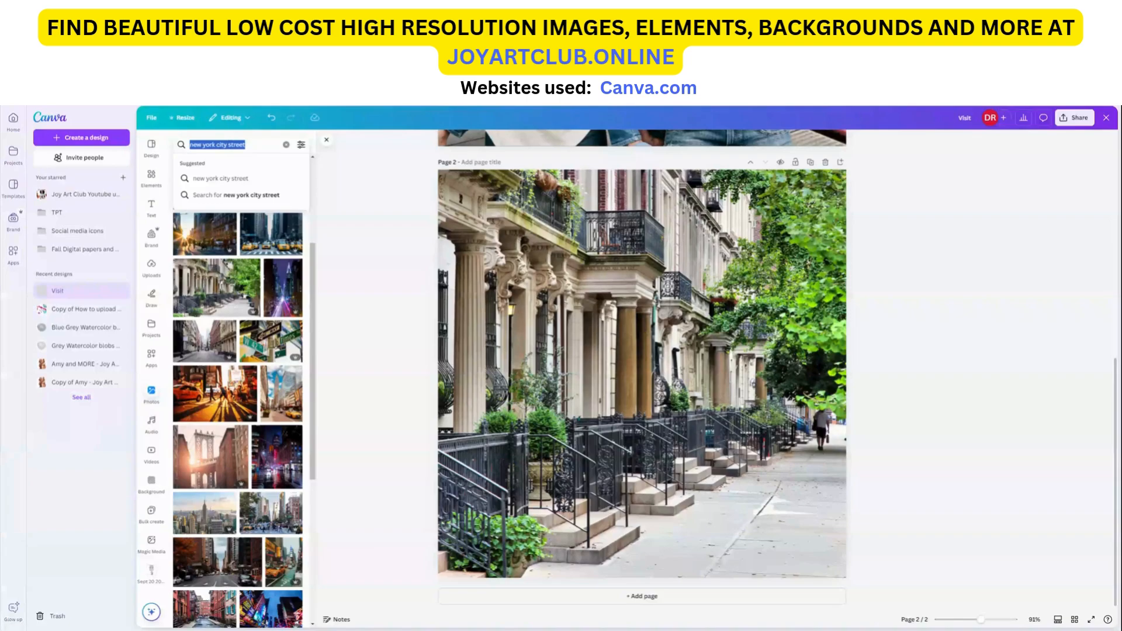
key("BackSpace")
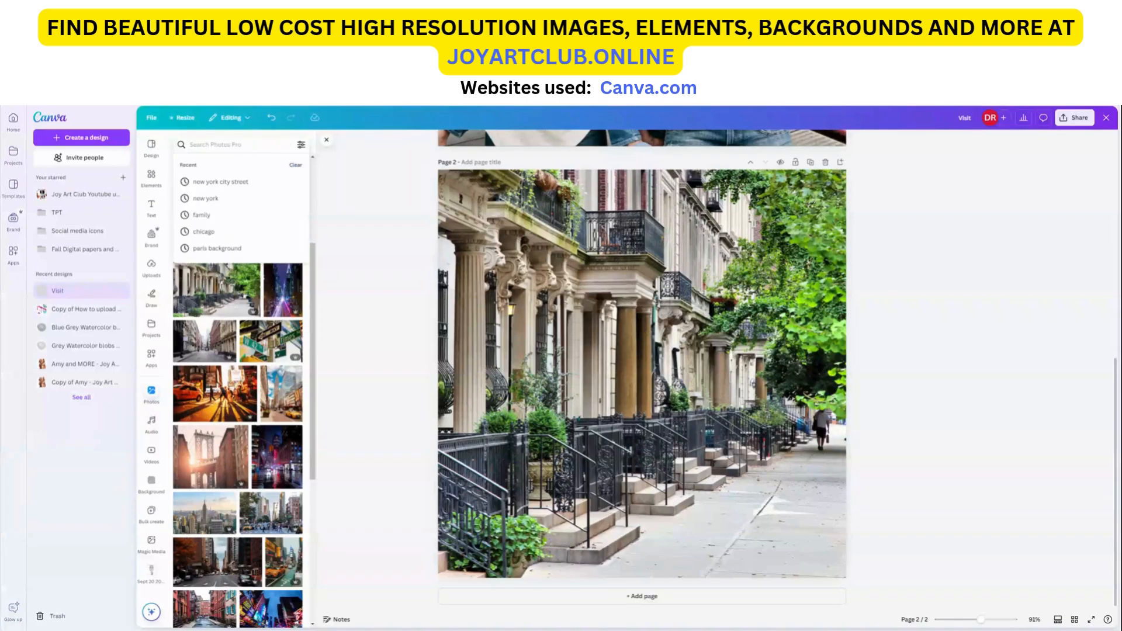
type("vis")
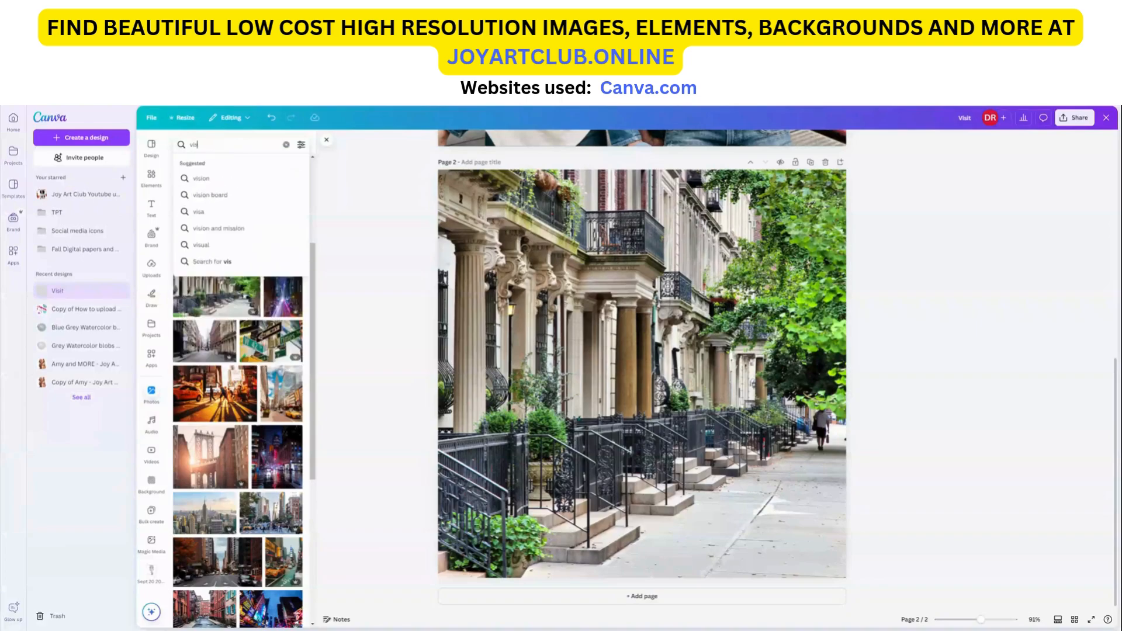
key("BackSpace")
key("BackSpace")
key("BackSpace")
type("tourist")
key("Return")
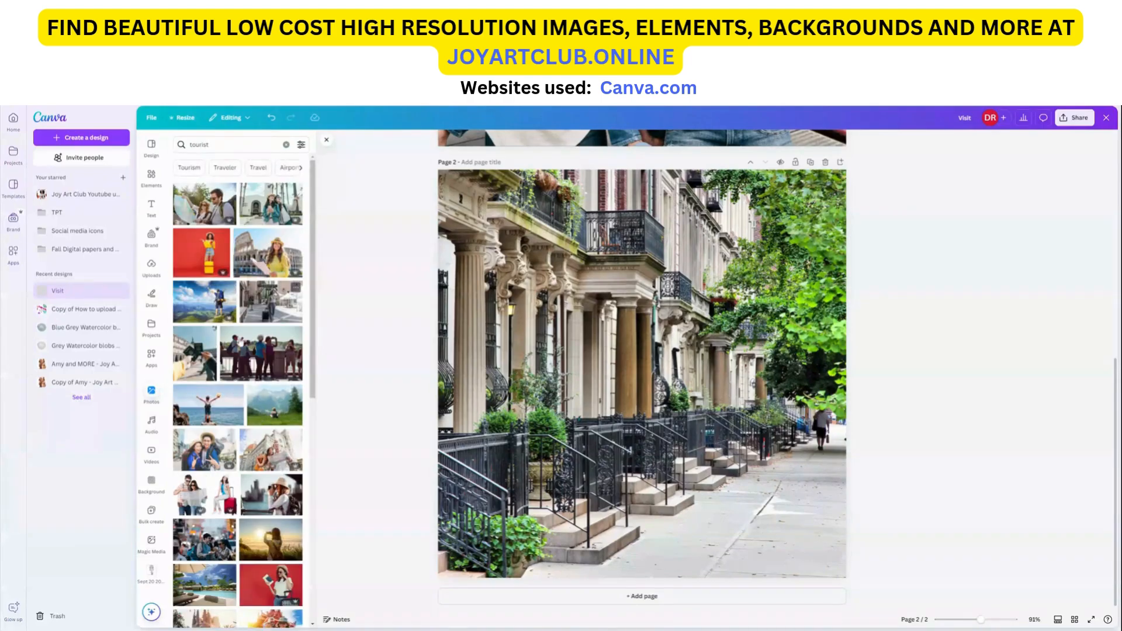
Step: Add the photo of a backpacking couple to page 2 and move it toward the lower right
scroll(240, 379, "down", 3)
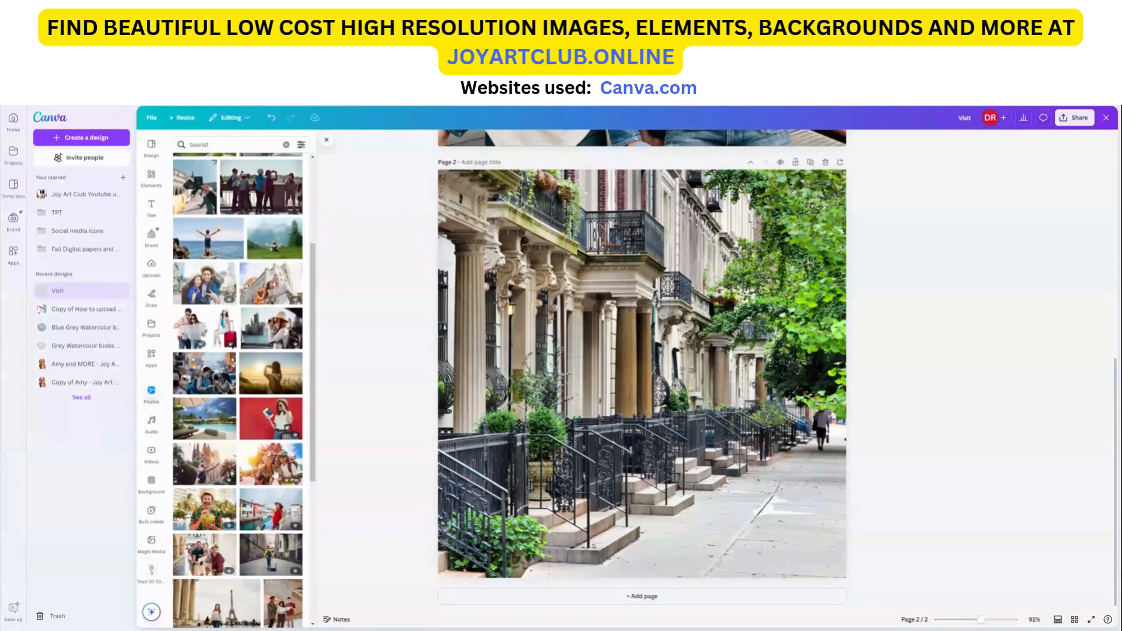
scroll(195, 481, "down", 3)
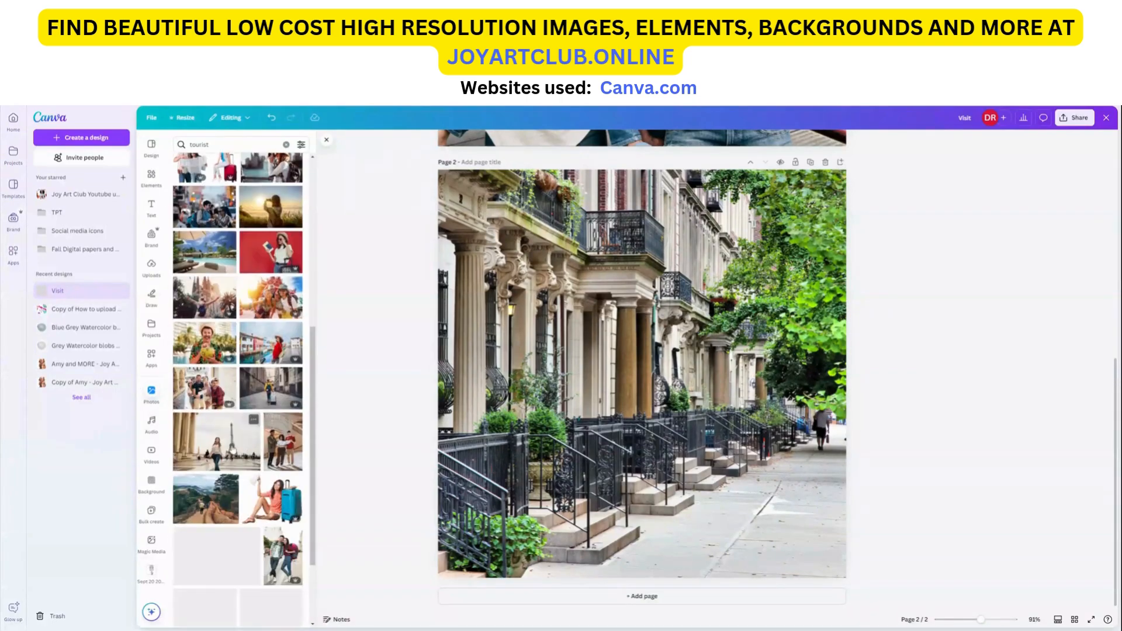
scroll(226, 481, "down", 2)
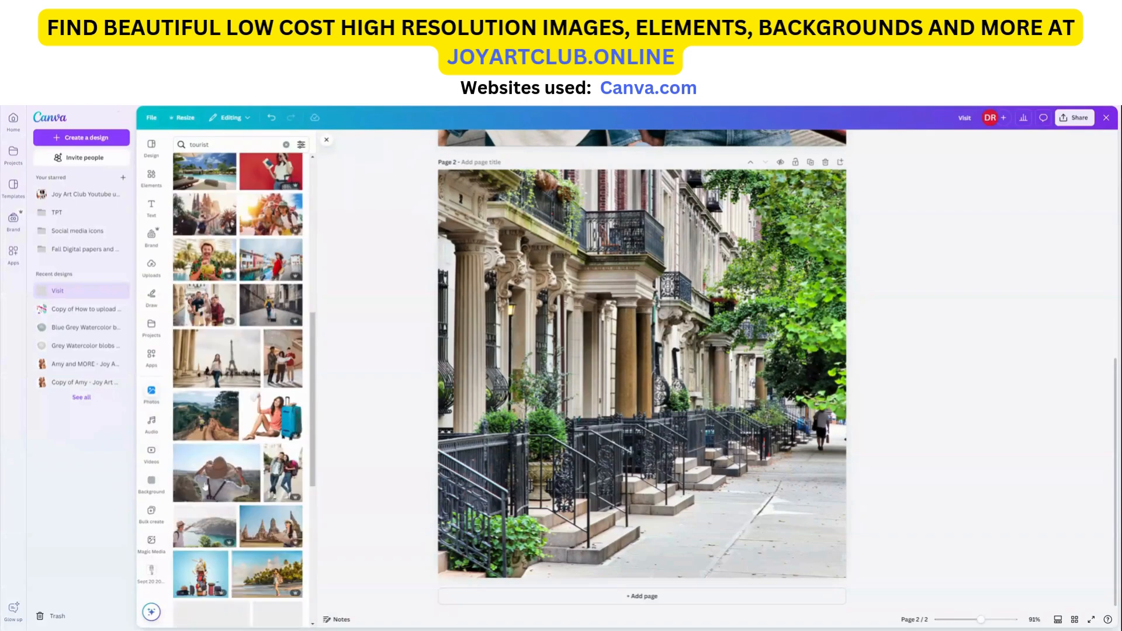
scroll(226, 480, "down", 3)
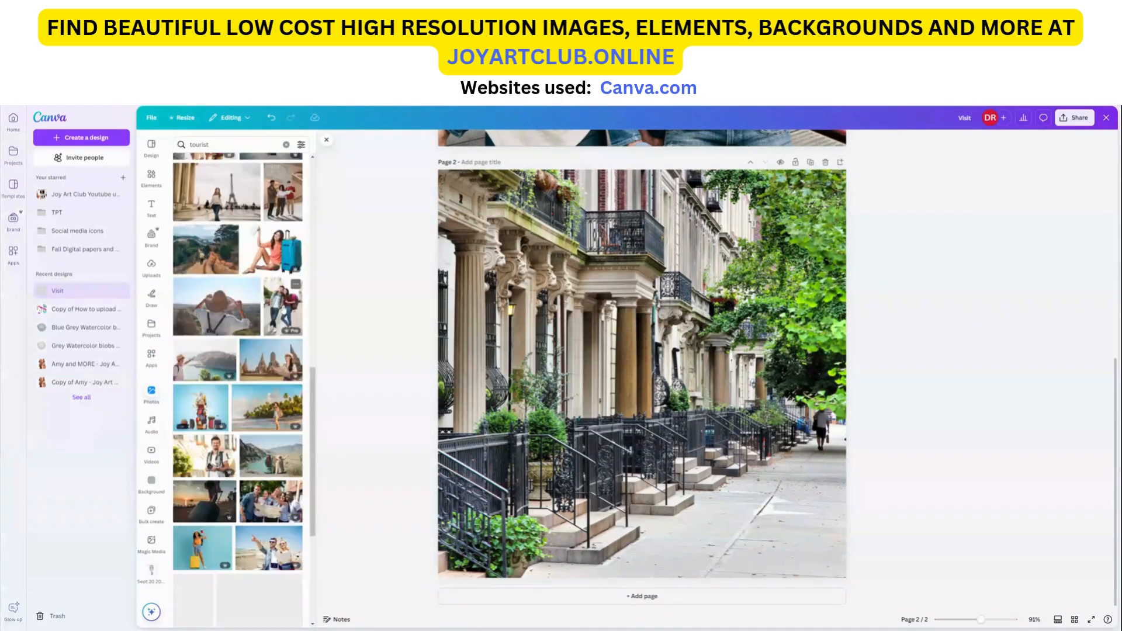
left_click(283, 307)
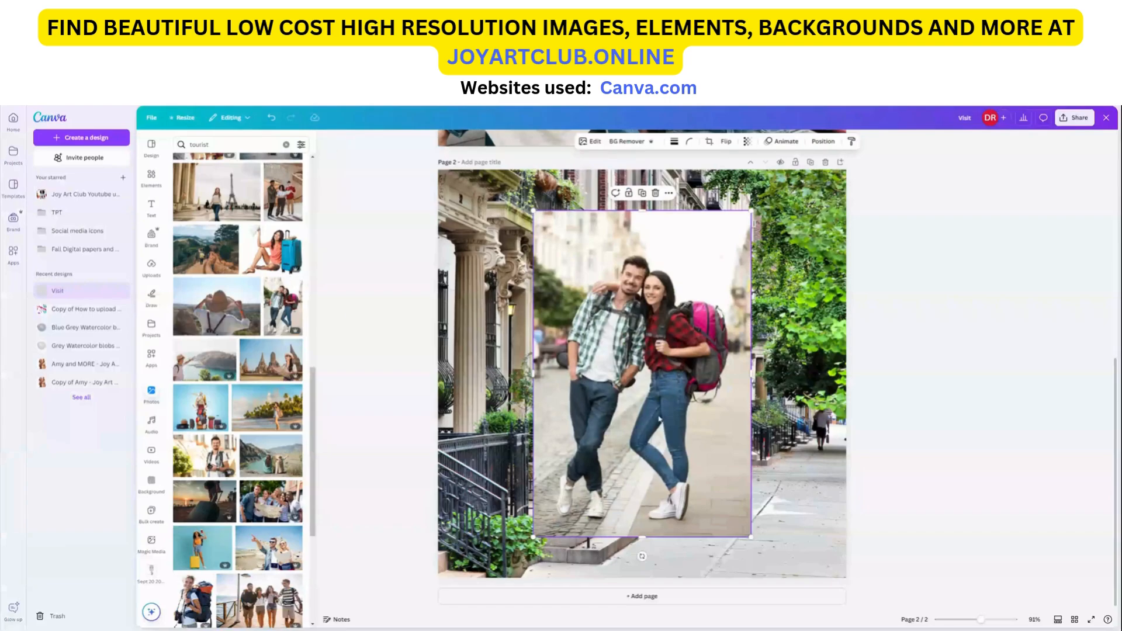
left_click_drag(664, 416, 703, 456)
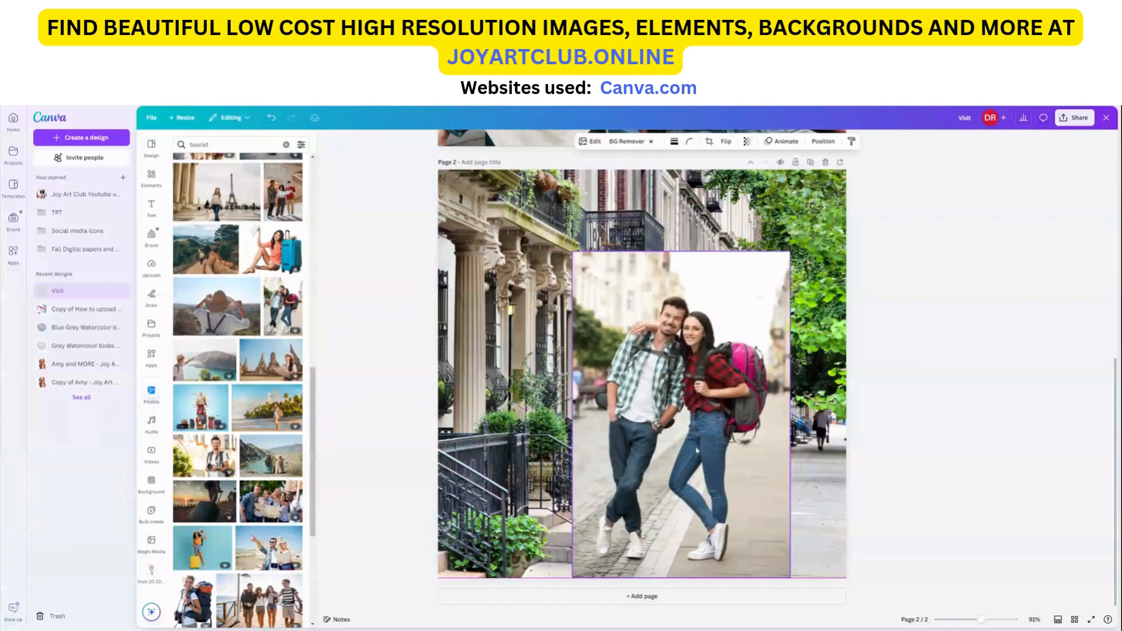
Step: Remove the couple photo's background, then shrink the cutout and place it on the sidewalk at lower right
left_click(625, 142)
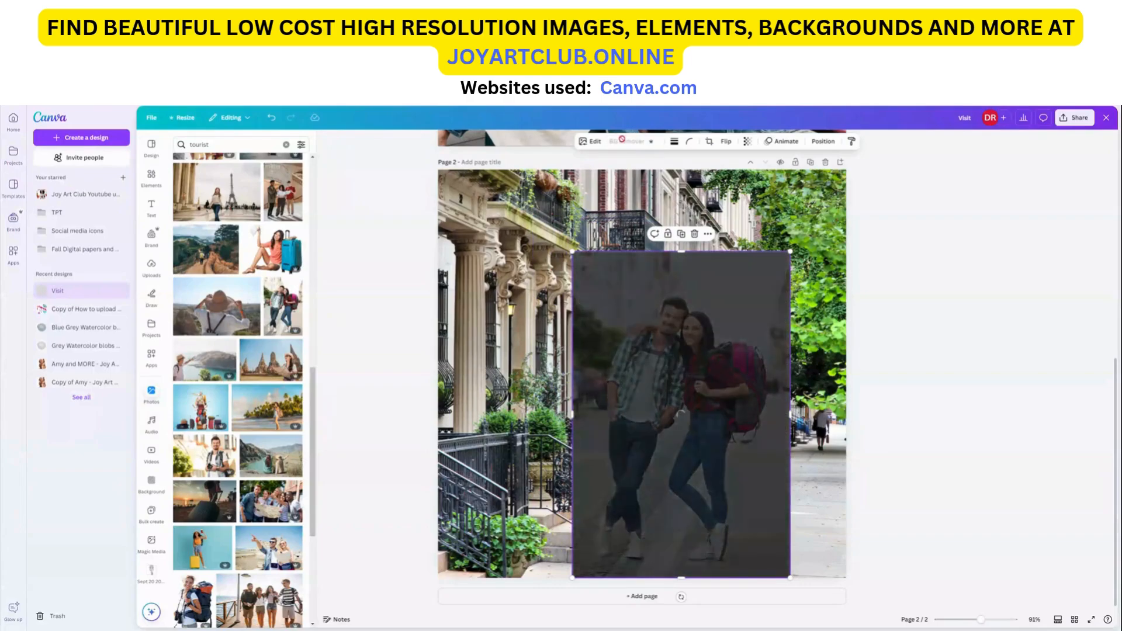
left_click_drag(721, 450, 771, 455)
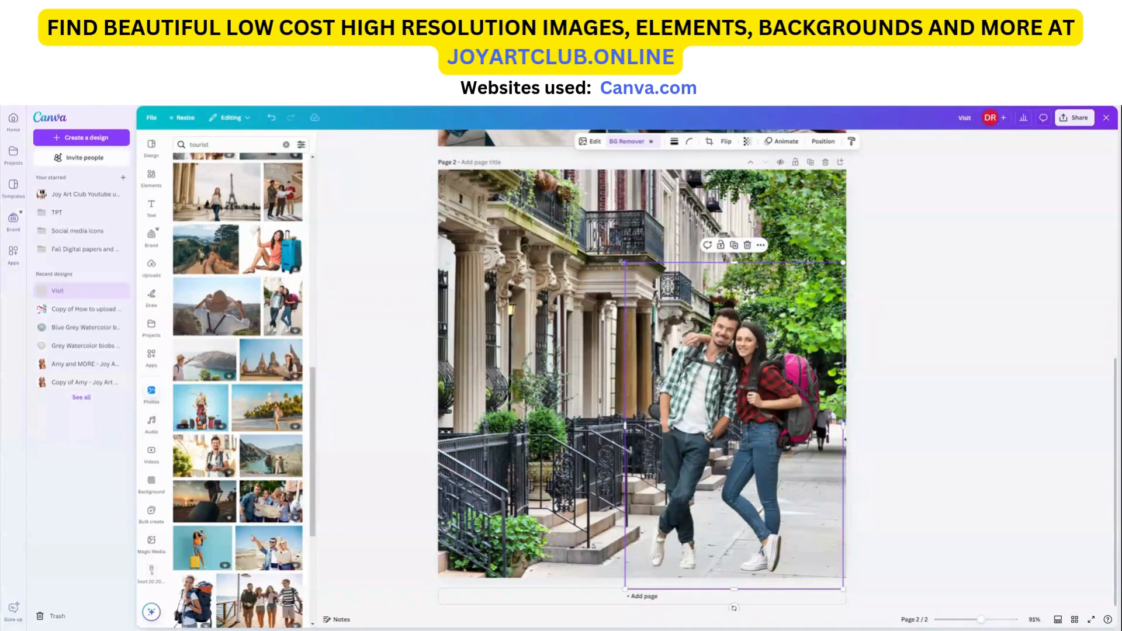
left_click_drag(626, 263, 682, 346)
left_click_drag(782, 440, 733, 438)
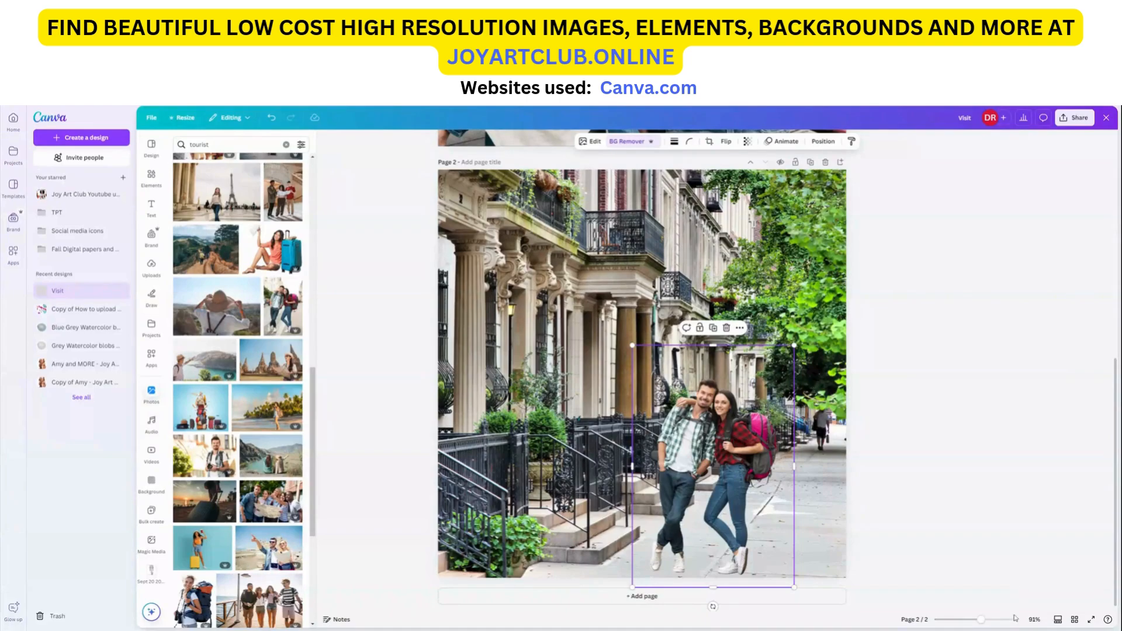
Step: Crop the street background, enlarging and shifting it so more of the sidewalk and trees fill the page
left_click_drag(982, 620, 972, 623)
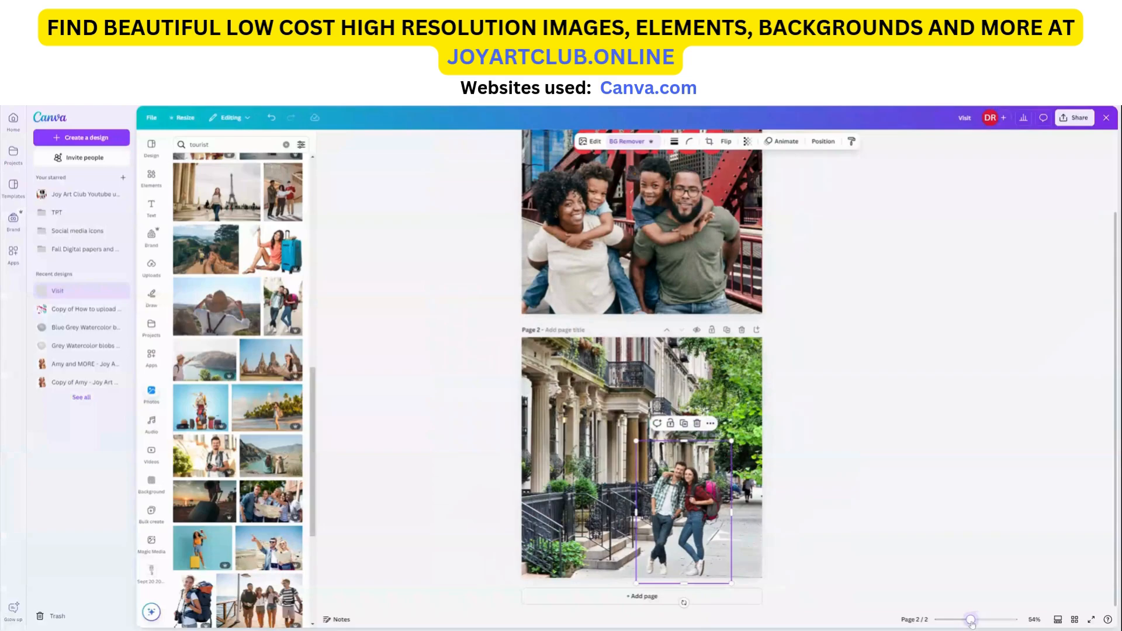
left_click(641, 372)
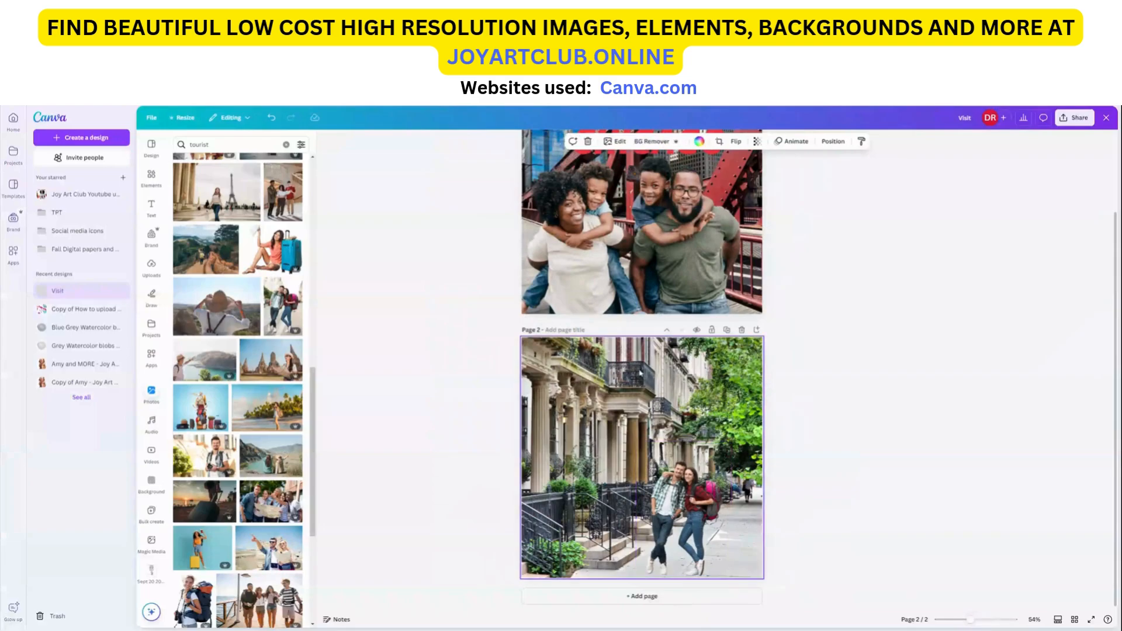
double_click(606, 363)
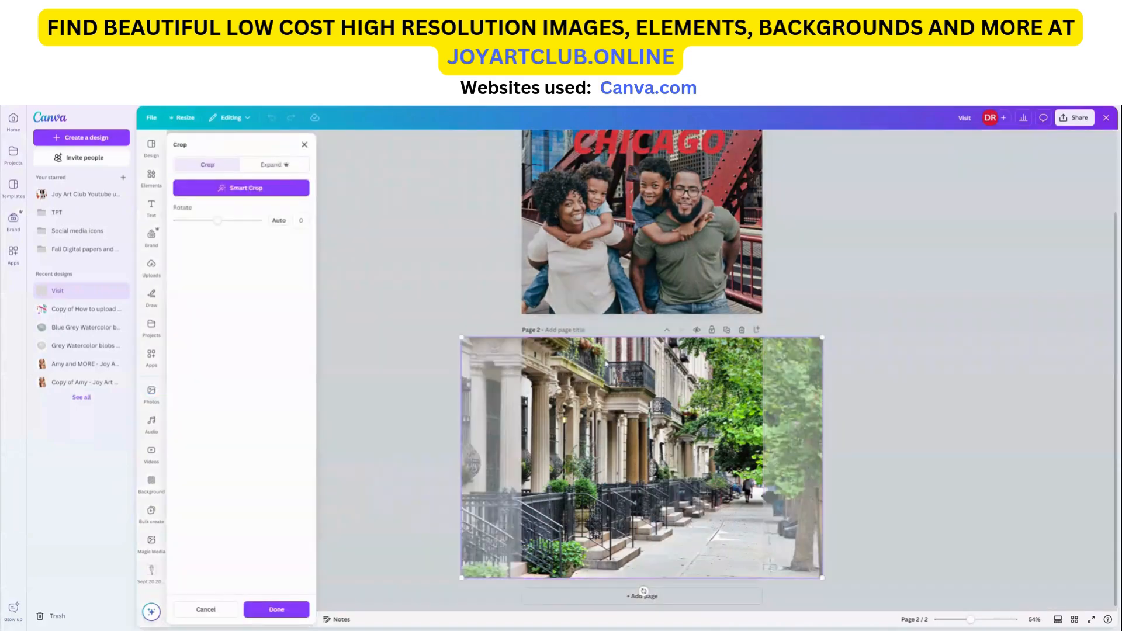
left_click_drag(458, 336, 308, 317)
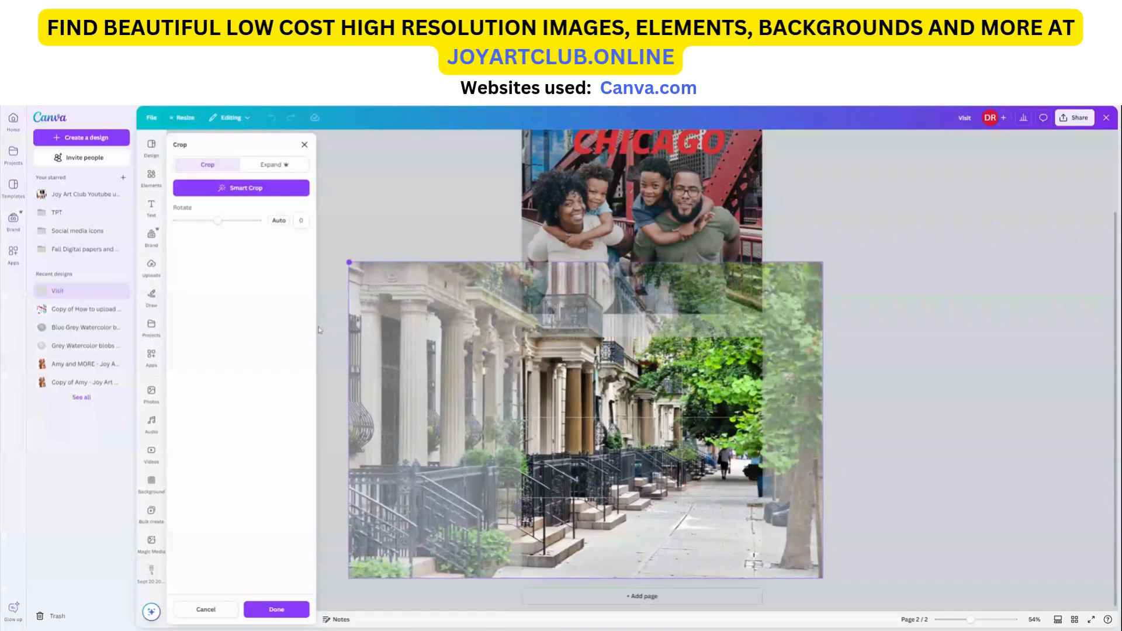
left_click_drag(568, 405, 583, 405)
left_click_drag(363, 264, 314, 230)
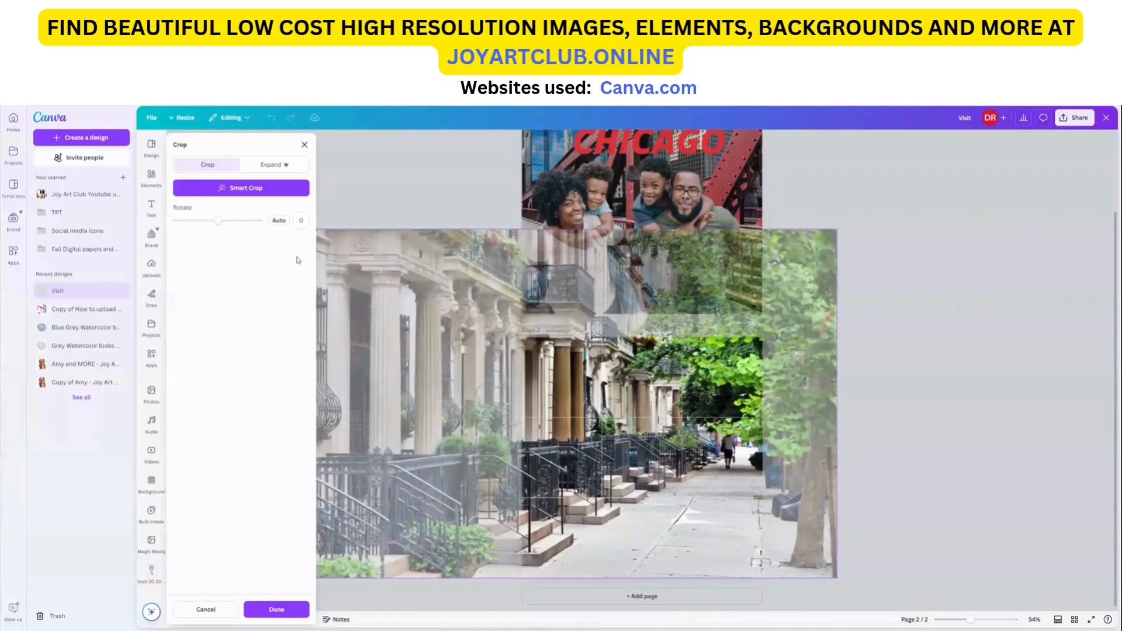
left_click_drag(562, 388, 574, 391)
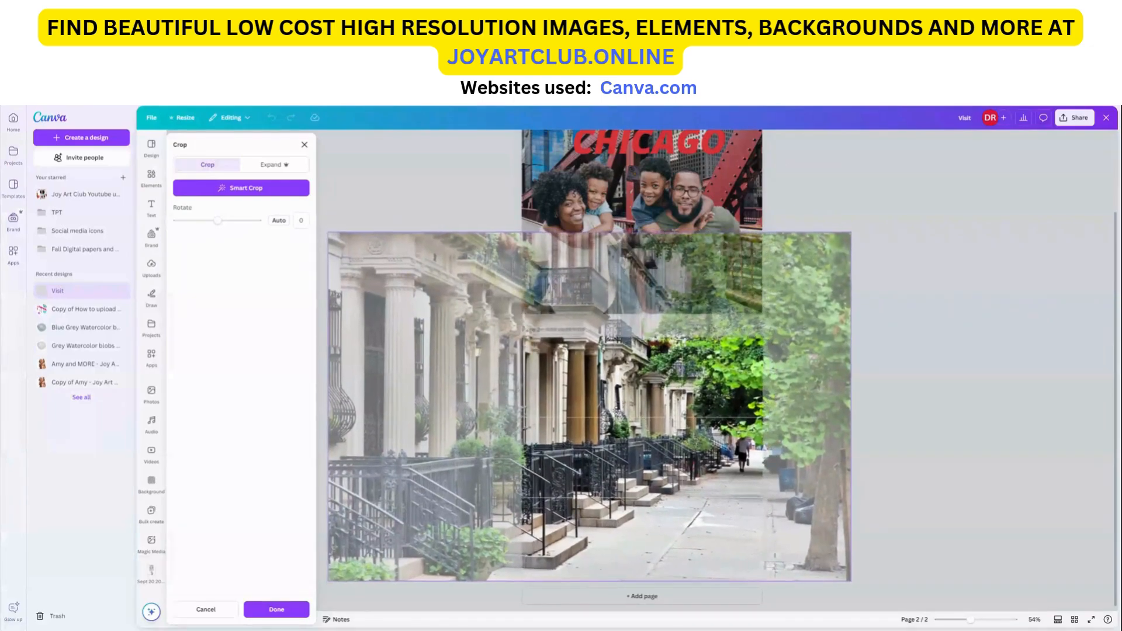
left_click(998, 412)
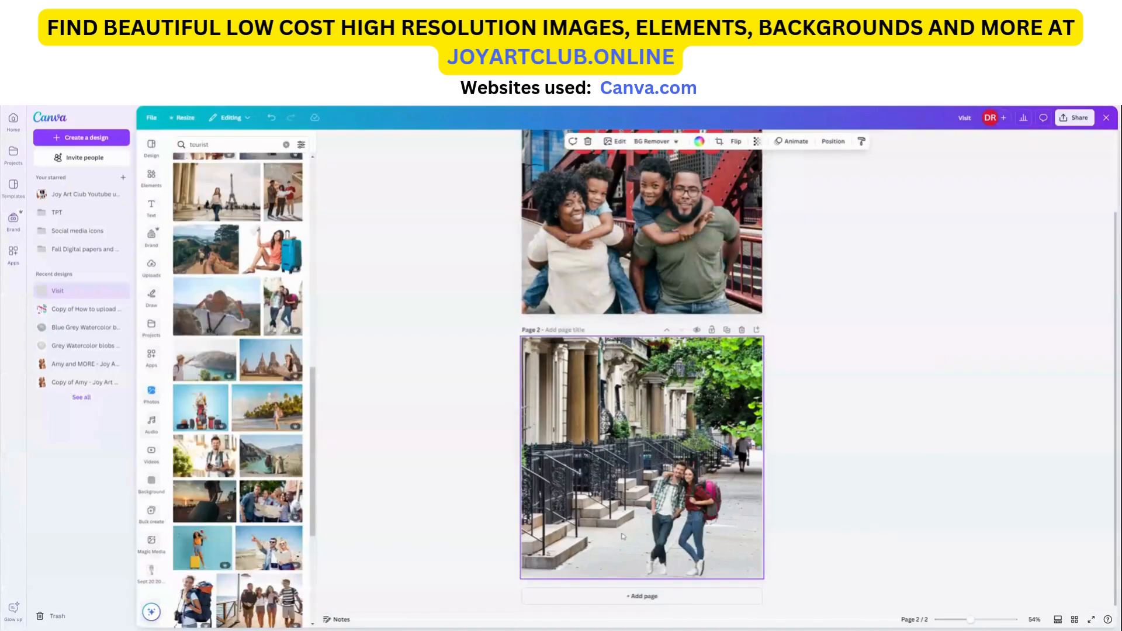
Step: Enlarge the couple cutout and move it slightly left onto the sidewalk
left_click_drag(971, 621, 972, 623)
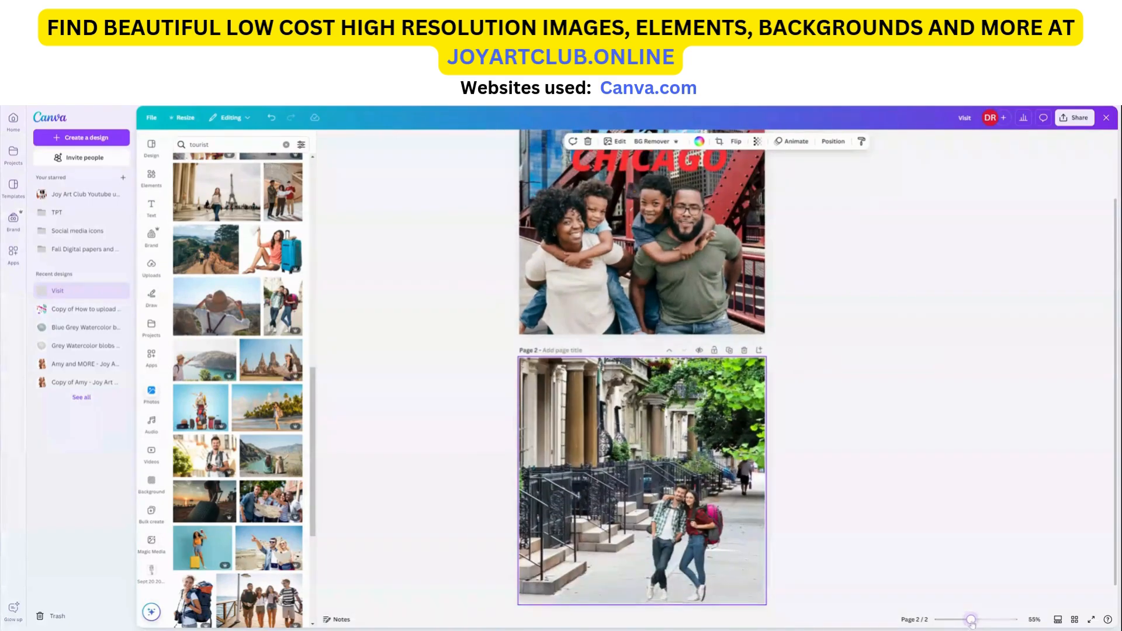
left_click(684, 526)
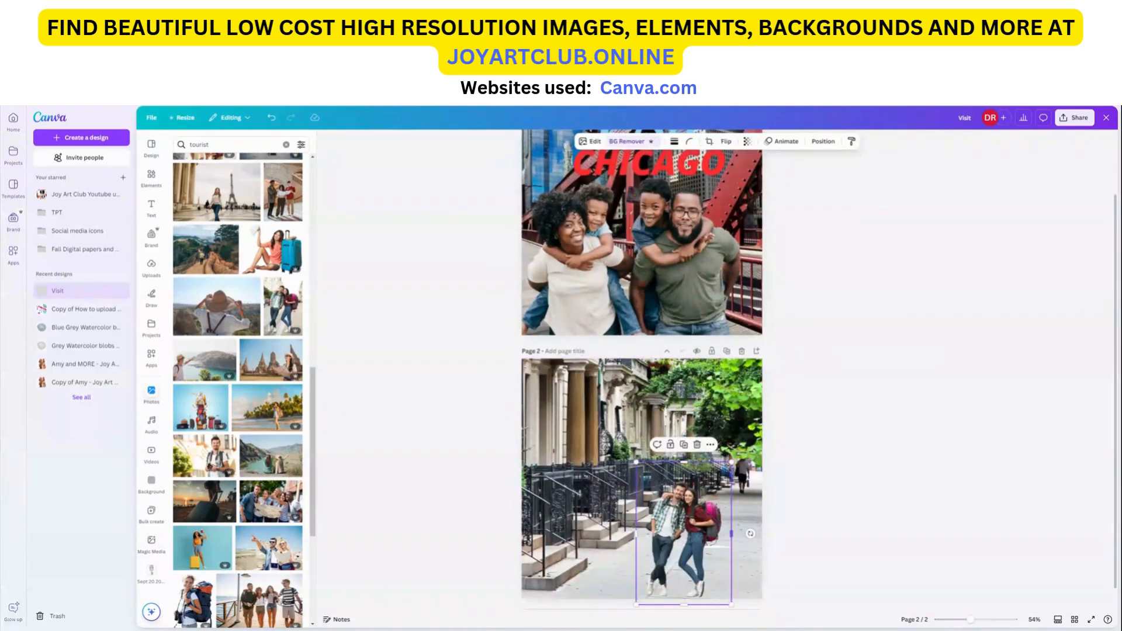
left_click_drag(733, 462, 756, 428)
left_click_drag(700, 517, 665, 518)
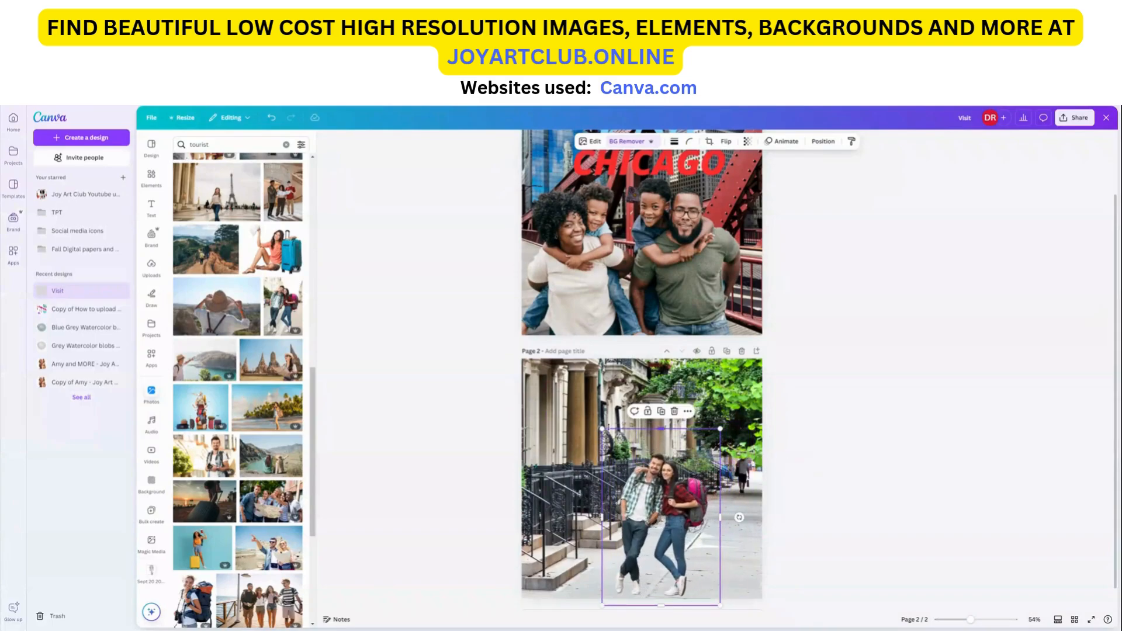
Step: Enlarge the couple cutout and shift it right so the pair stands centered on the sidewalk
left_click_drag(602, 429, 531, 432)
left_click_drag(658, 516, 675, 516)
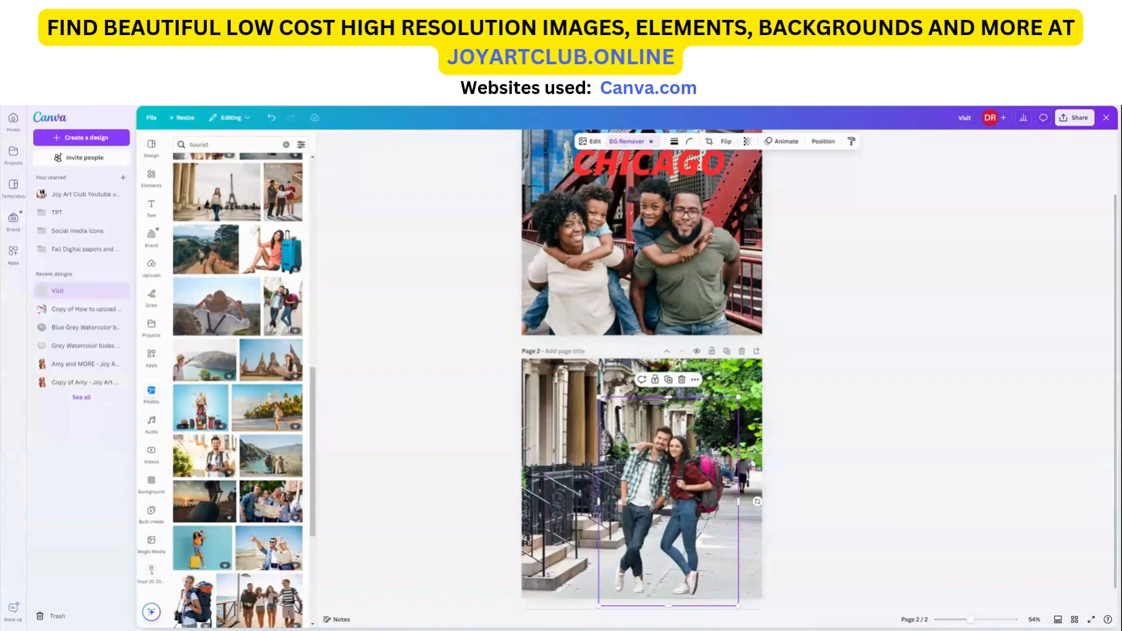
left_click_drag(598, 397, 604, 405)
left_click(883, 505)
Step: Compare both pages and nudge the couple cutout slightly up and left on page 2
scroll(641, 370, "up", 1)
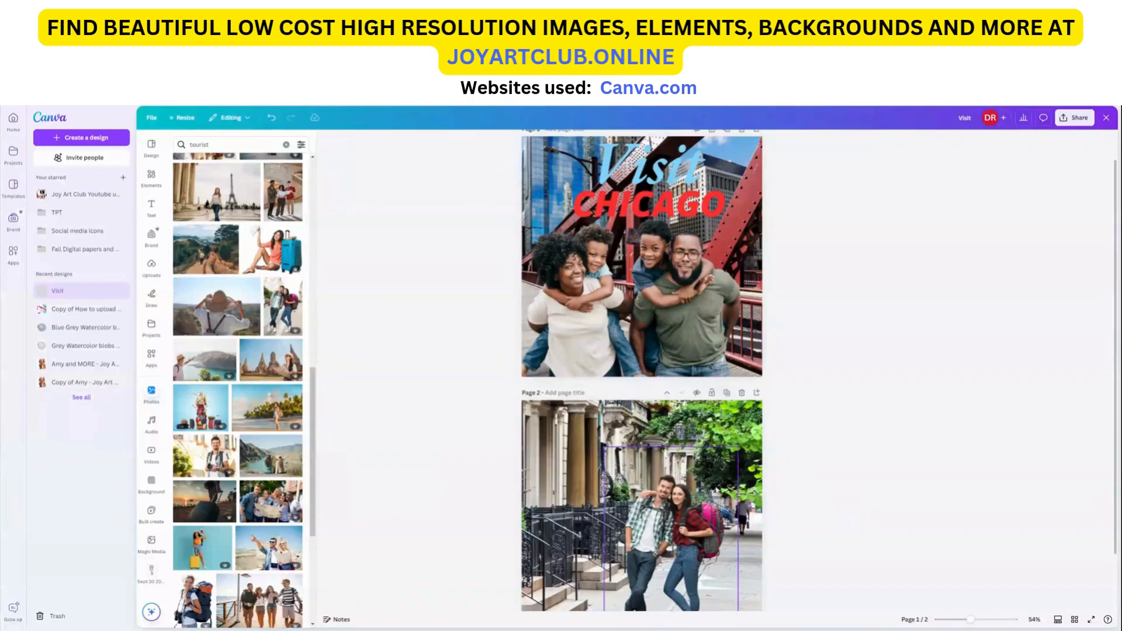
scroll(671, 486, "down", 1)
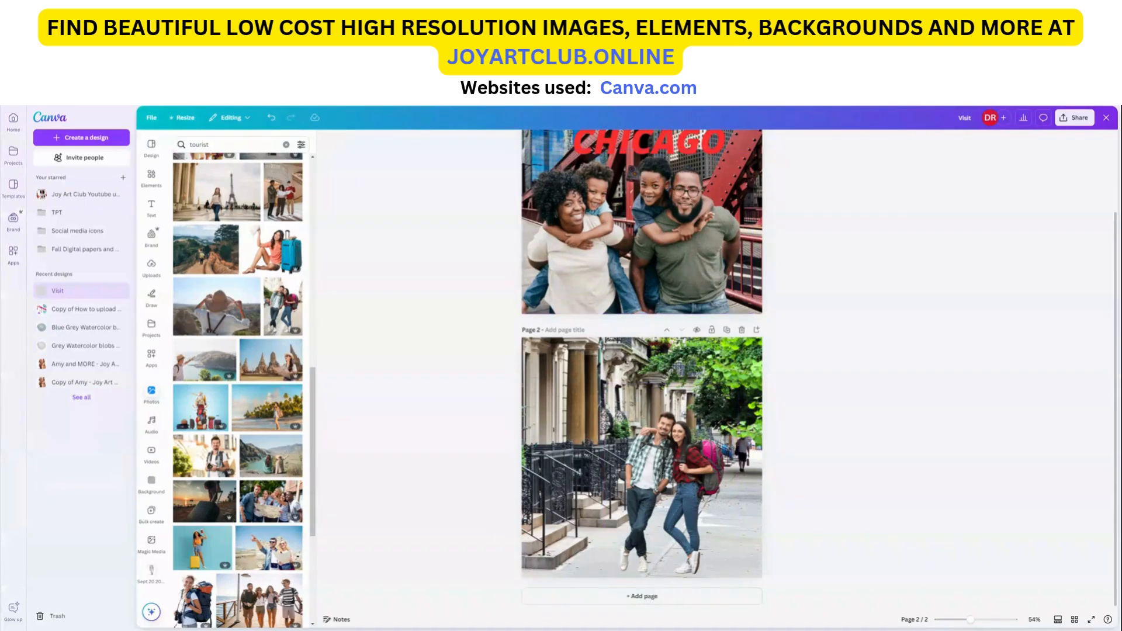
scroll(642, 368, "up", 3)
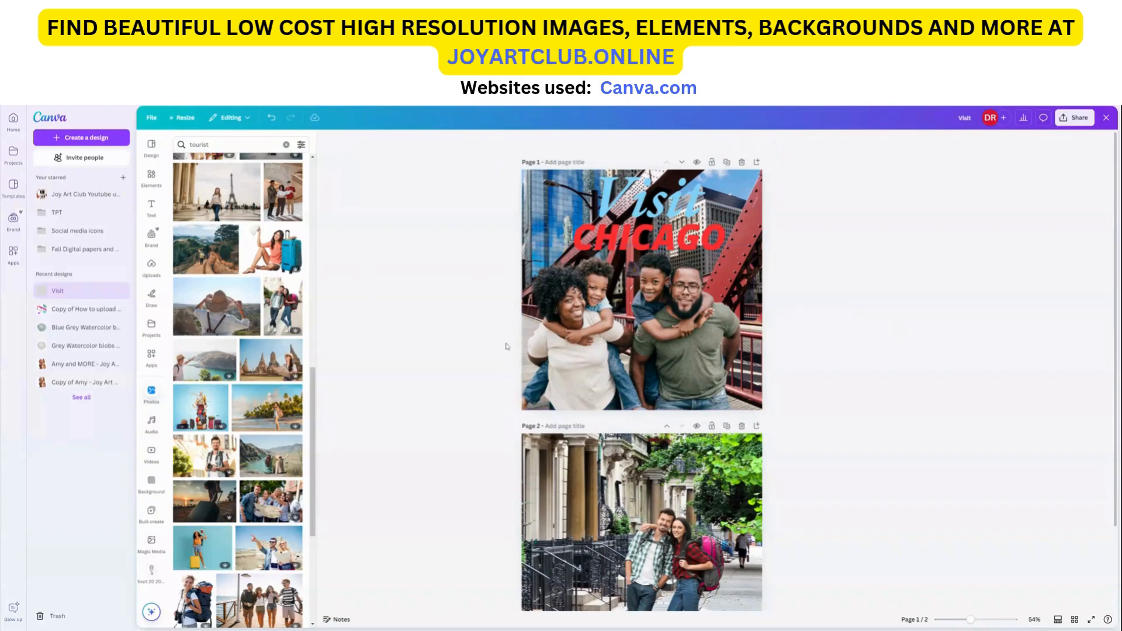
scroll(462, 426, "down", 2)
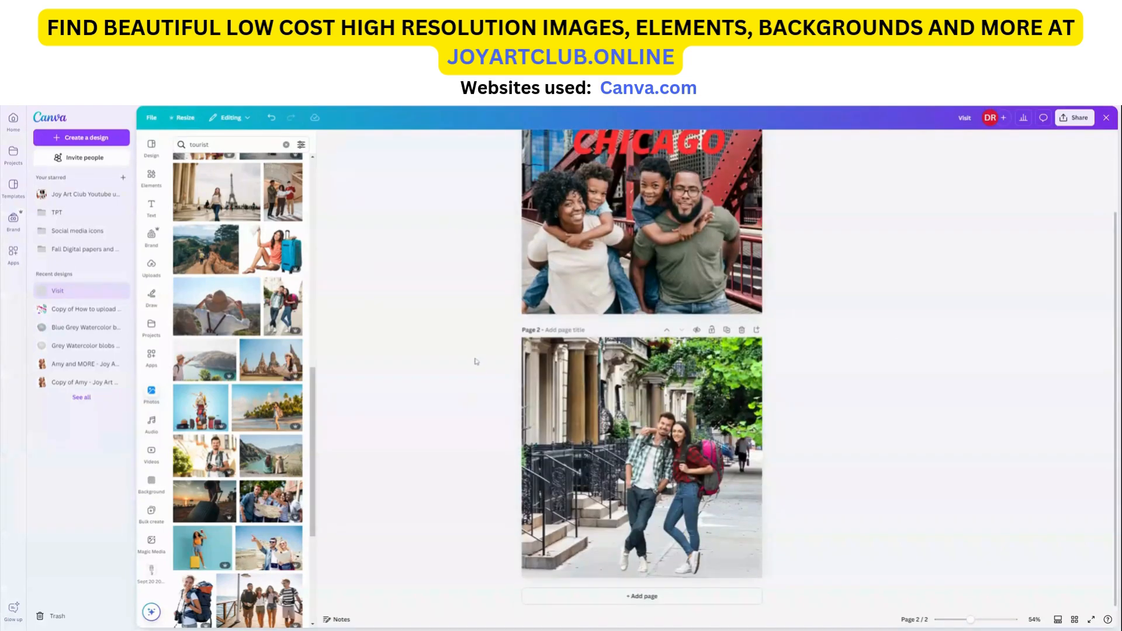
mouse_move(699, 516)
left_mouse_down()
mouse_move(680, 511)
mouse_move(694, 512)
left_mouse_up()
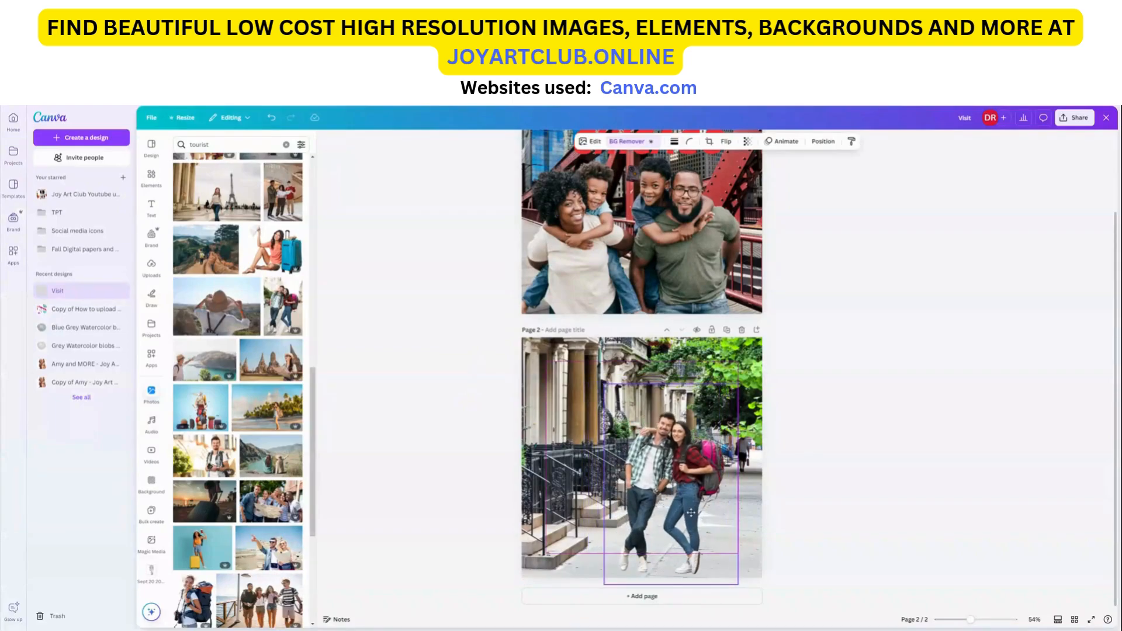